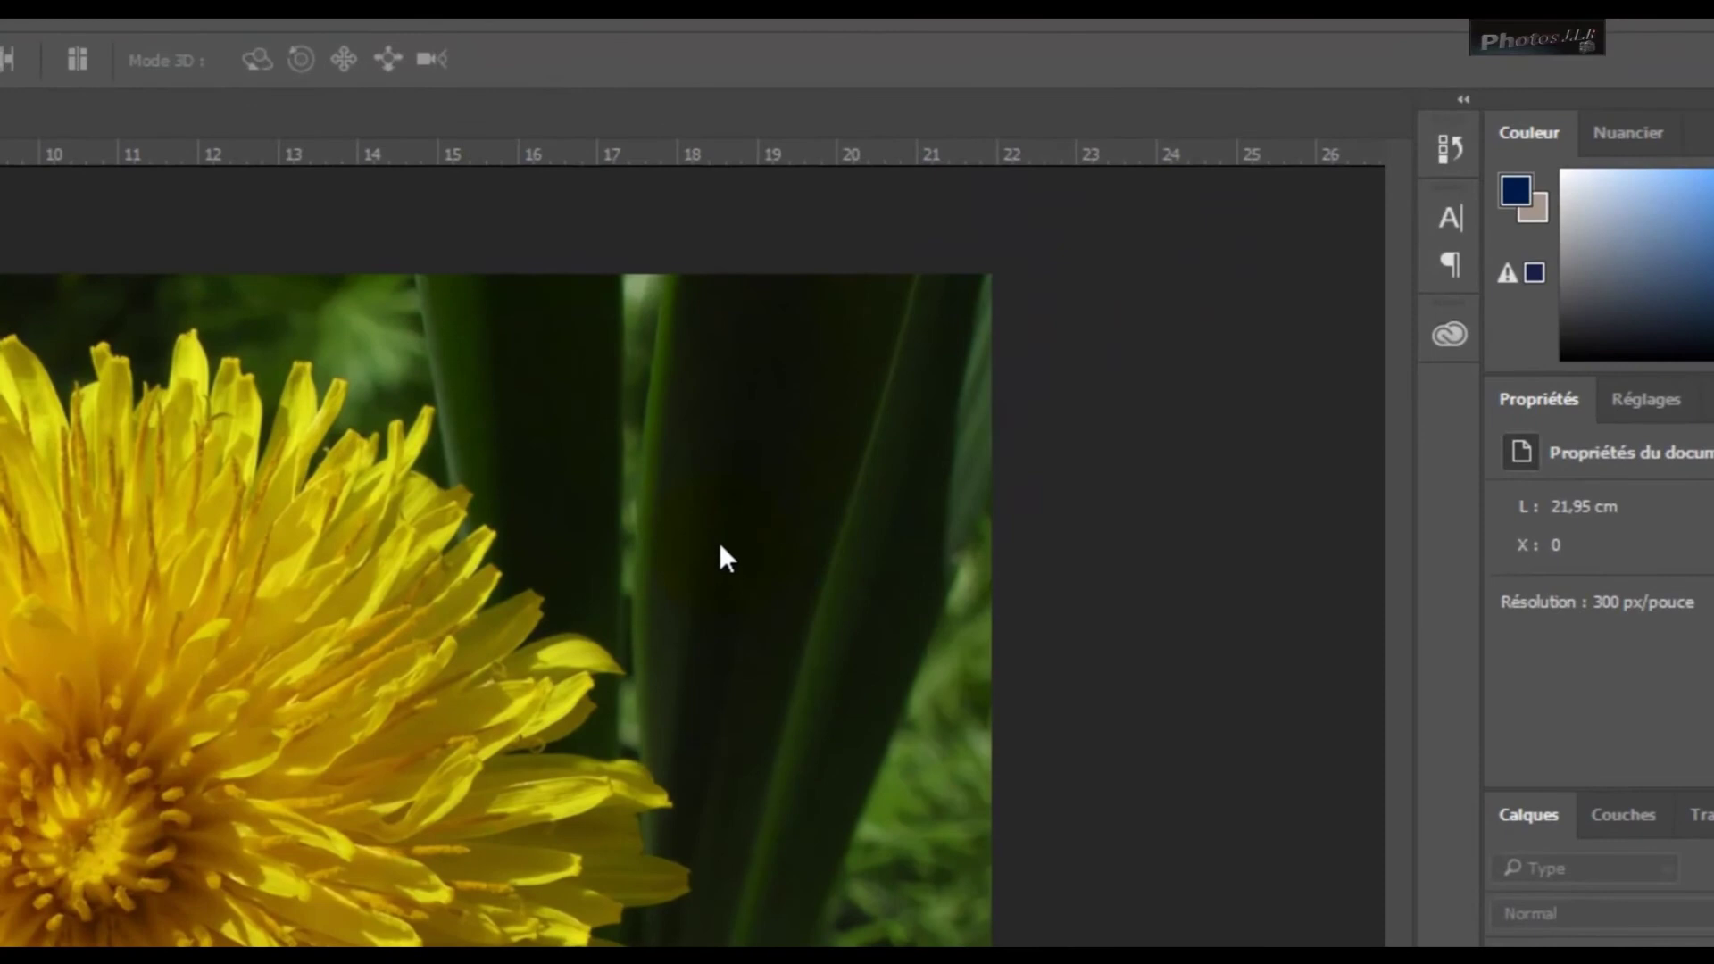
click(626, 483)
click(742, 467)
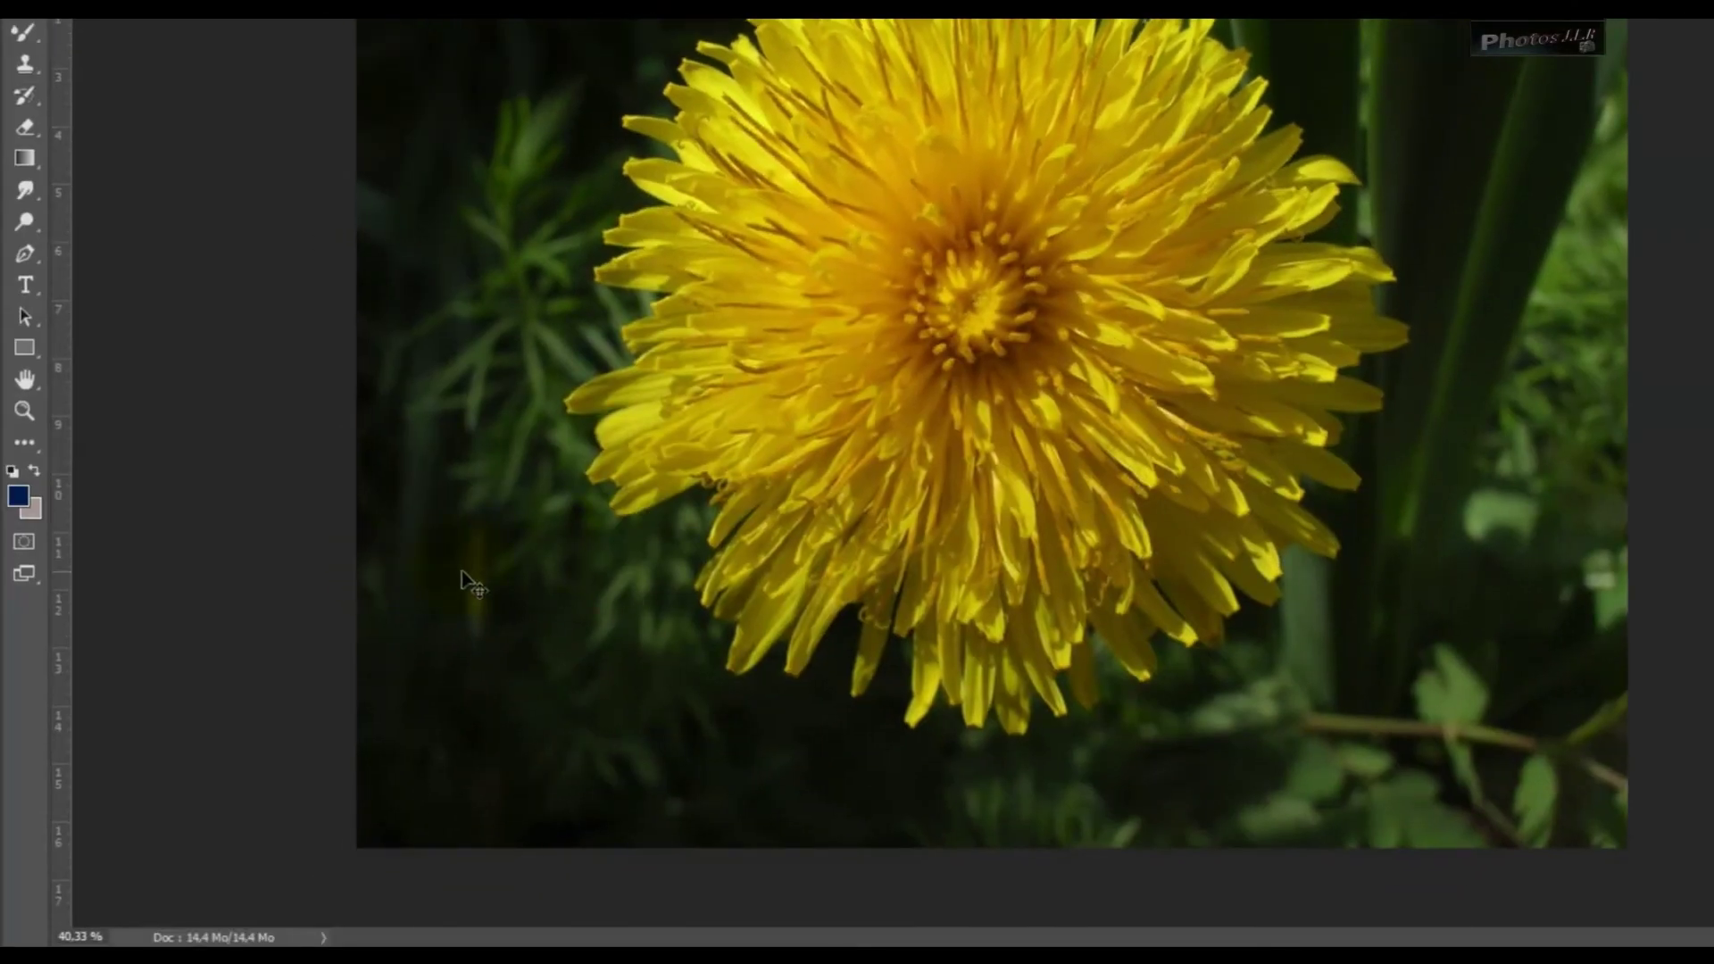
click(162, 755)
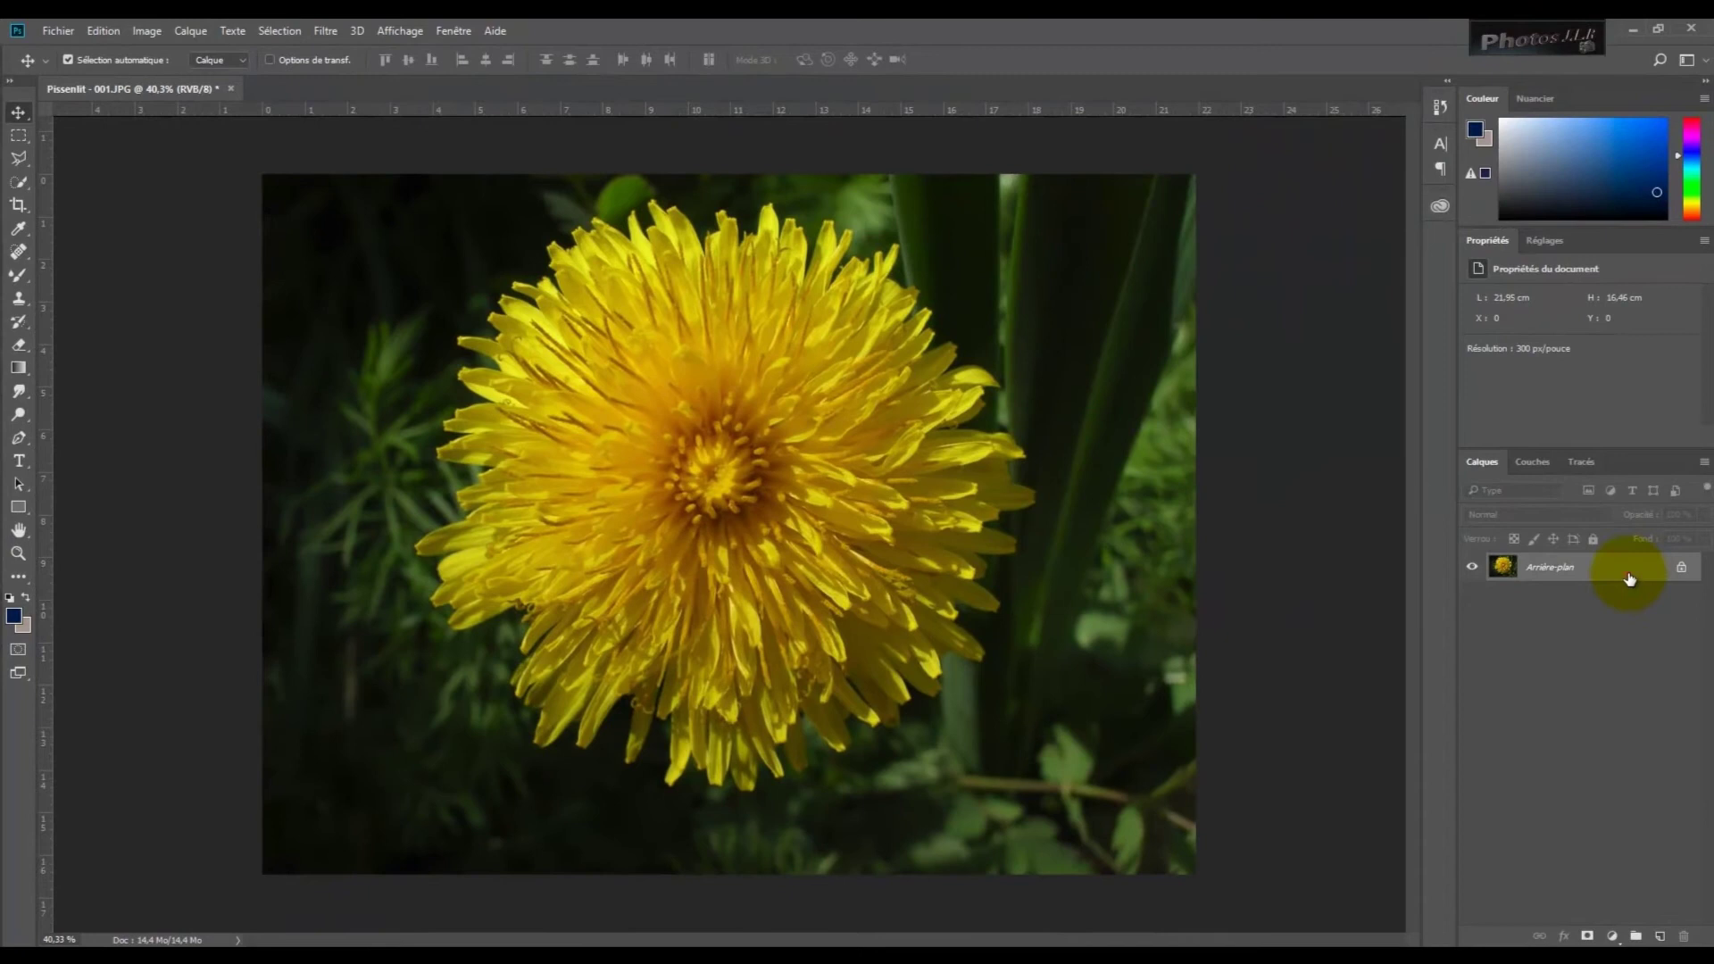
Duplicate the Arrière-plan layer and open the Médiane noise filter on the copy
drag(1629, 579, 1662, 940)
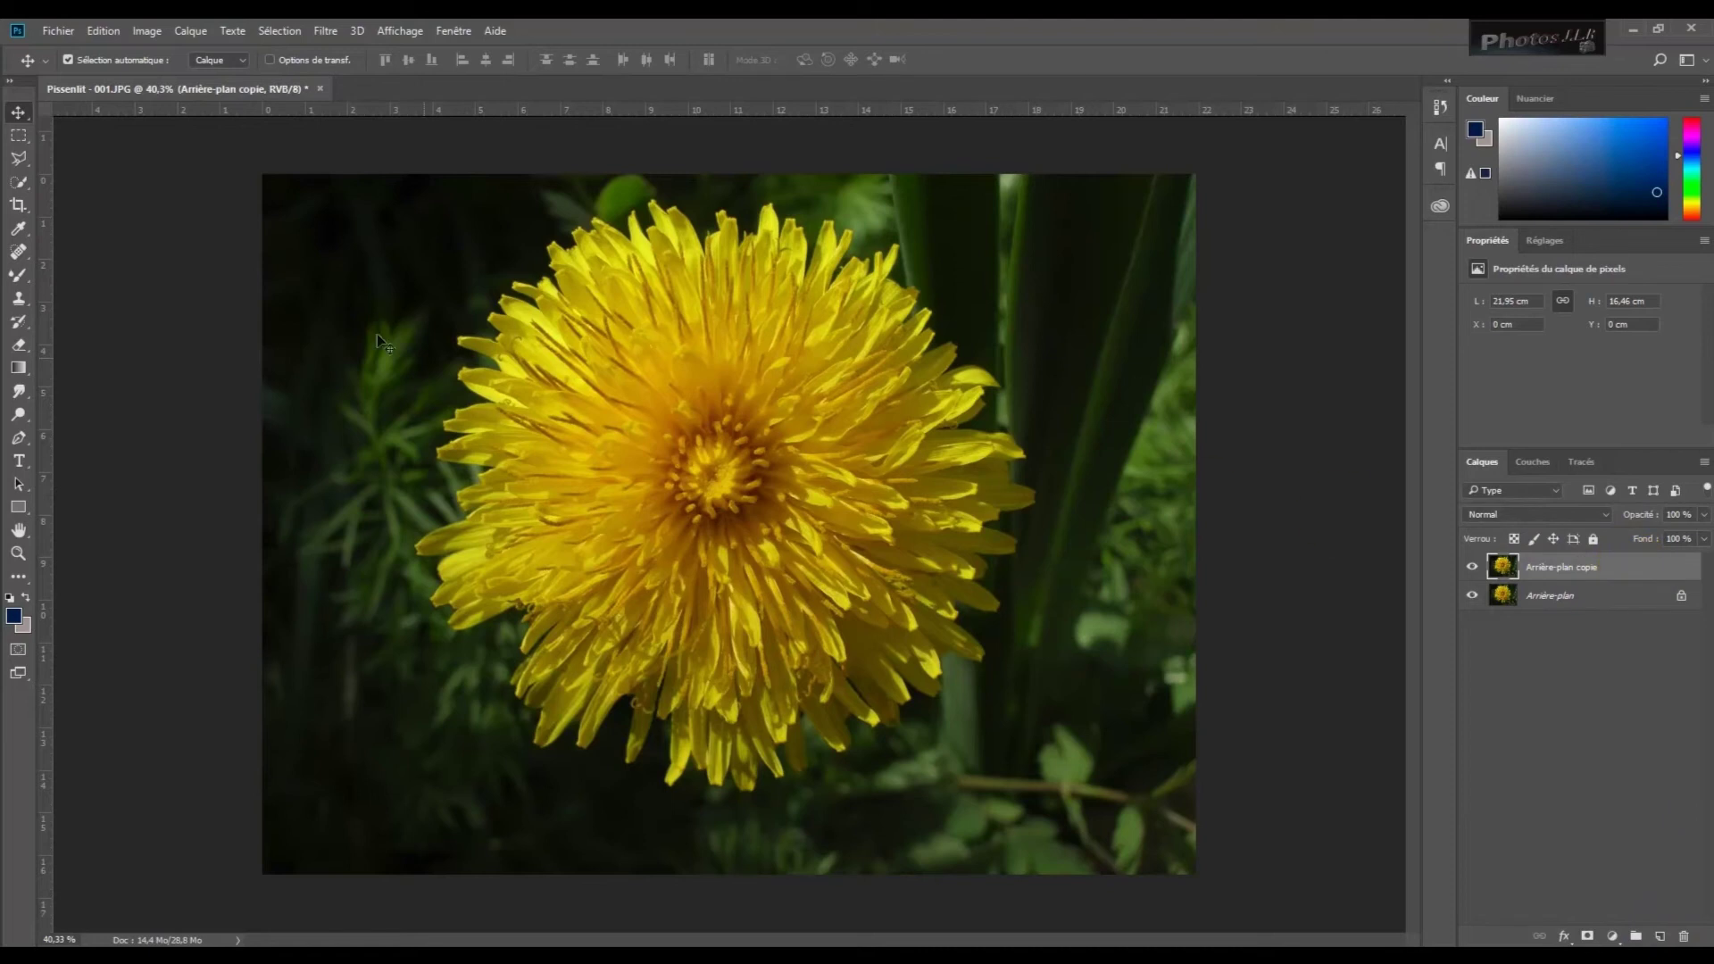
click(324, 32)
mouse_move(334, 229)
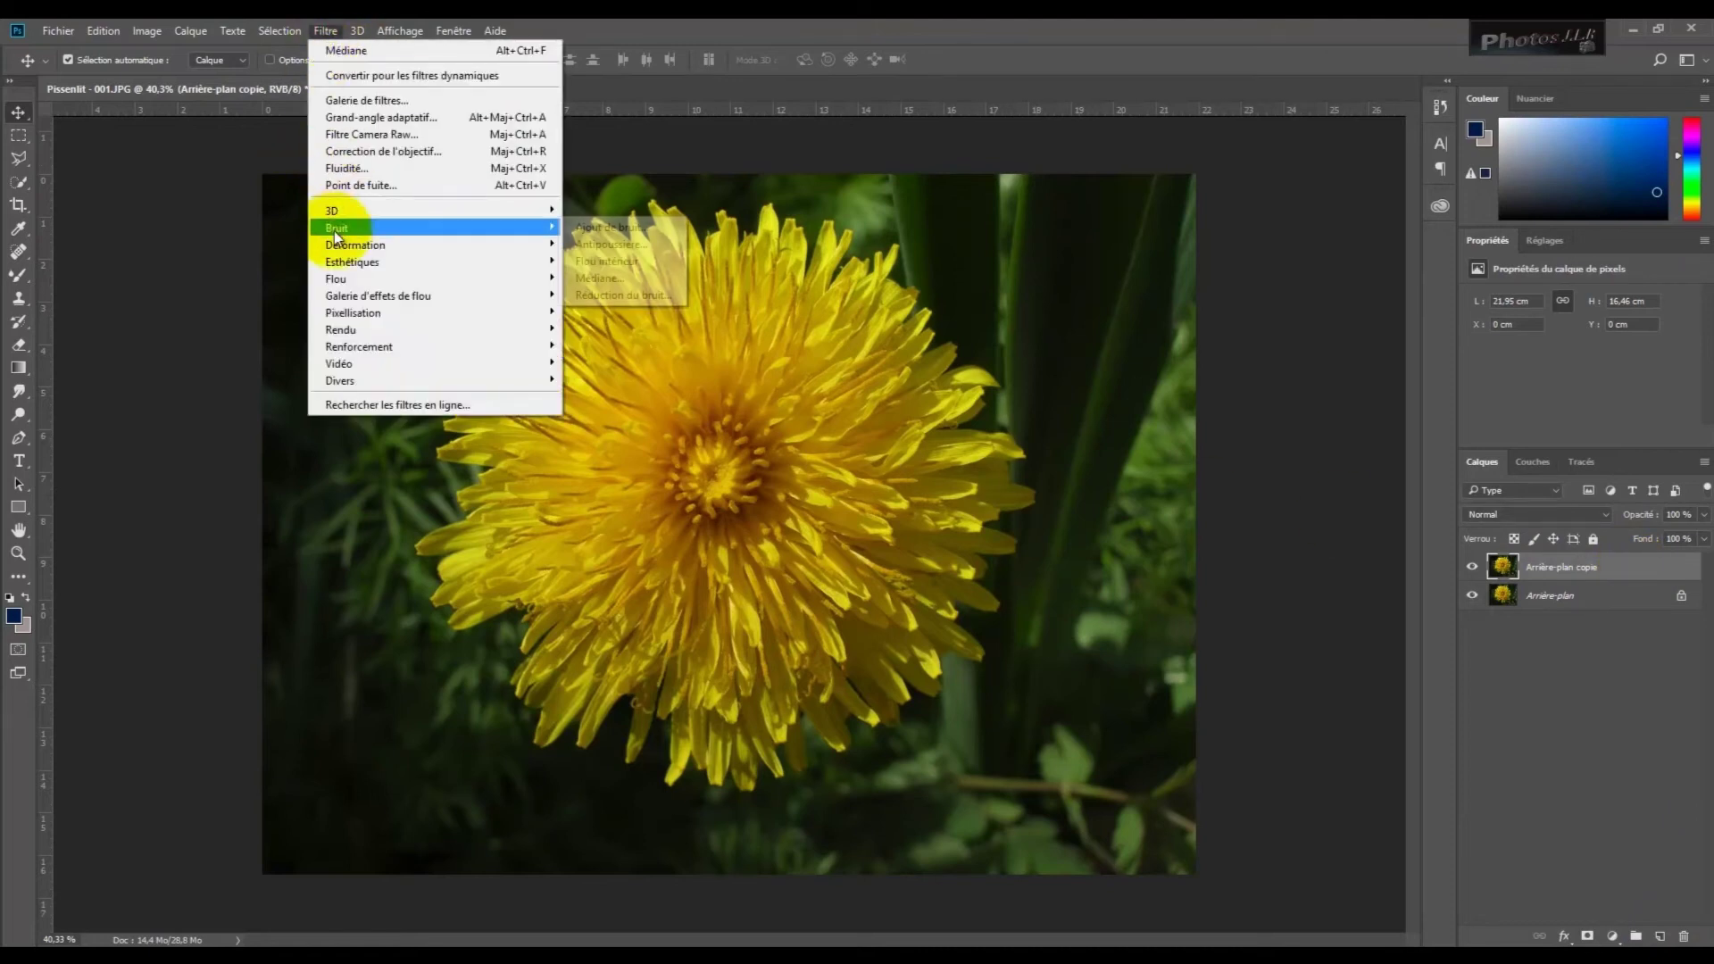
click(597, 278)
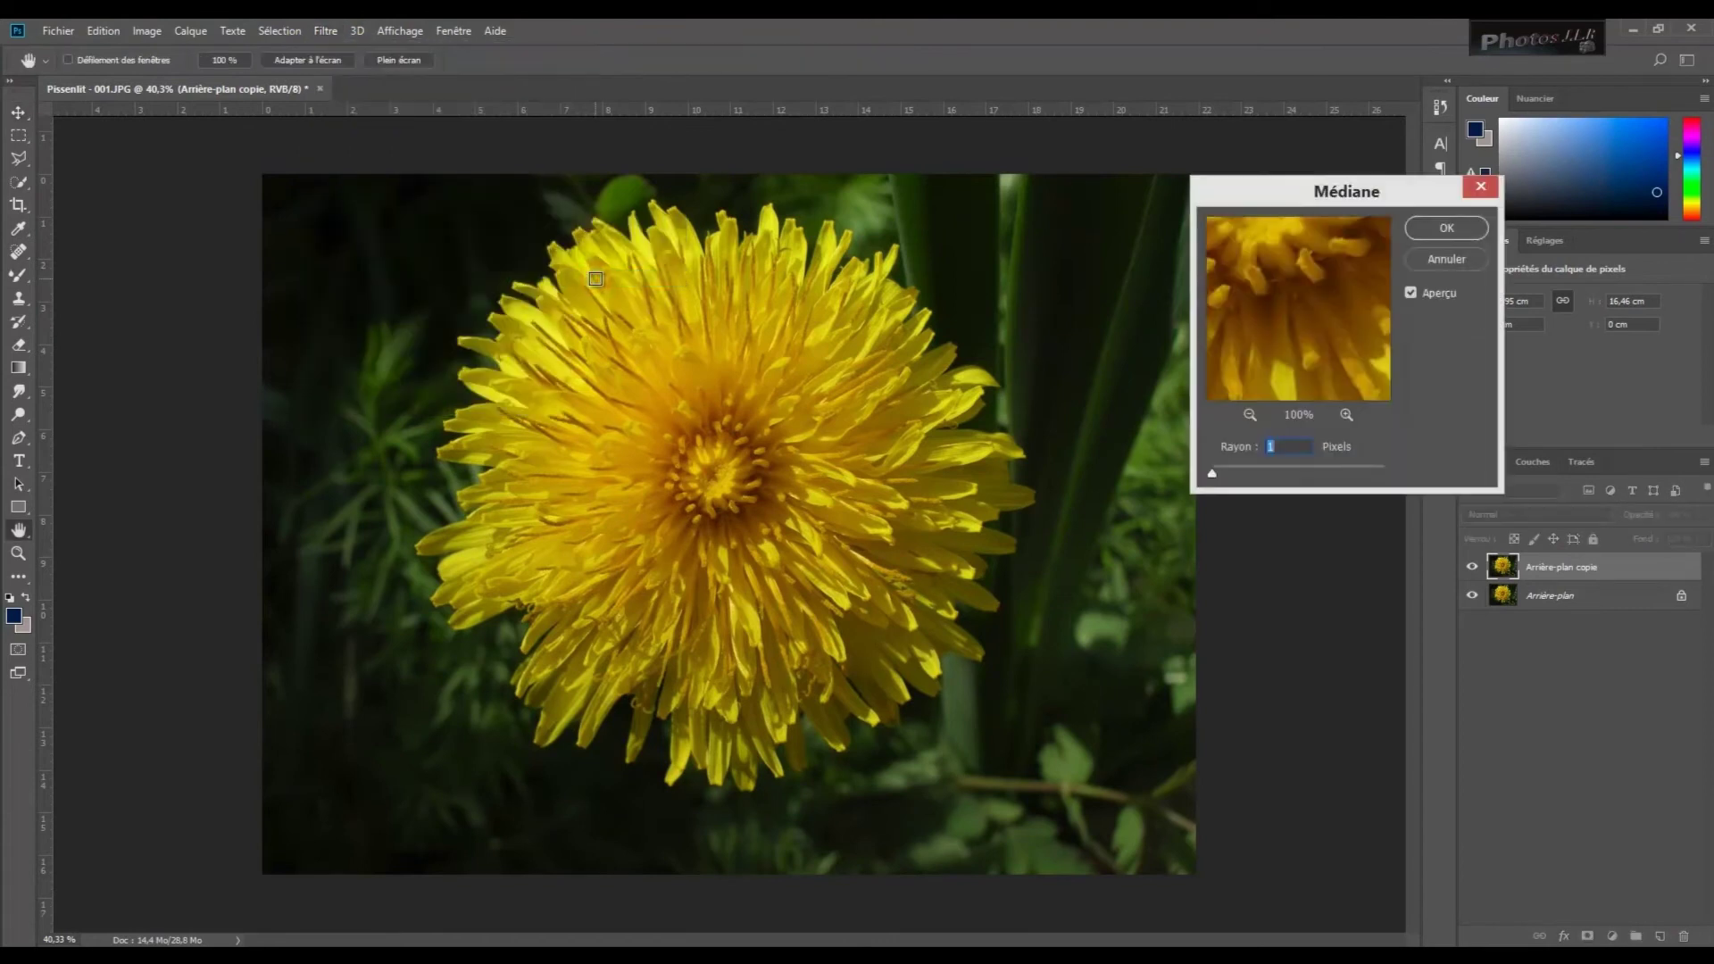
click(1278, 209)
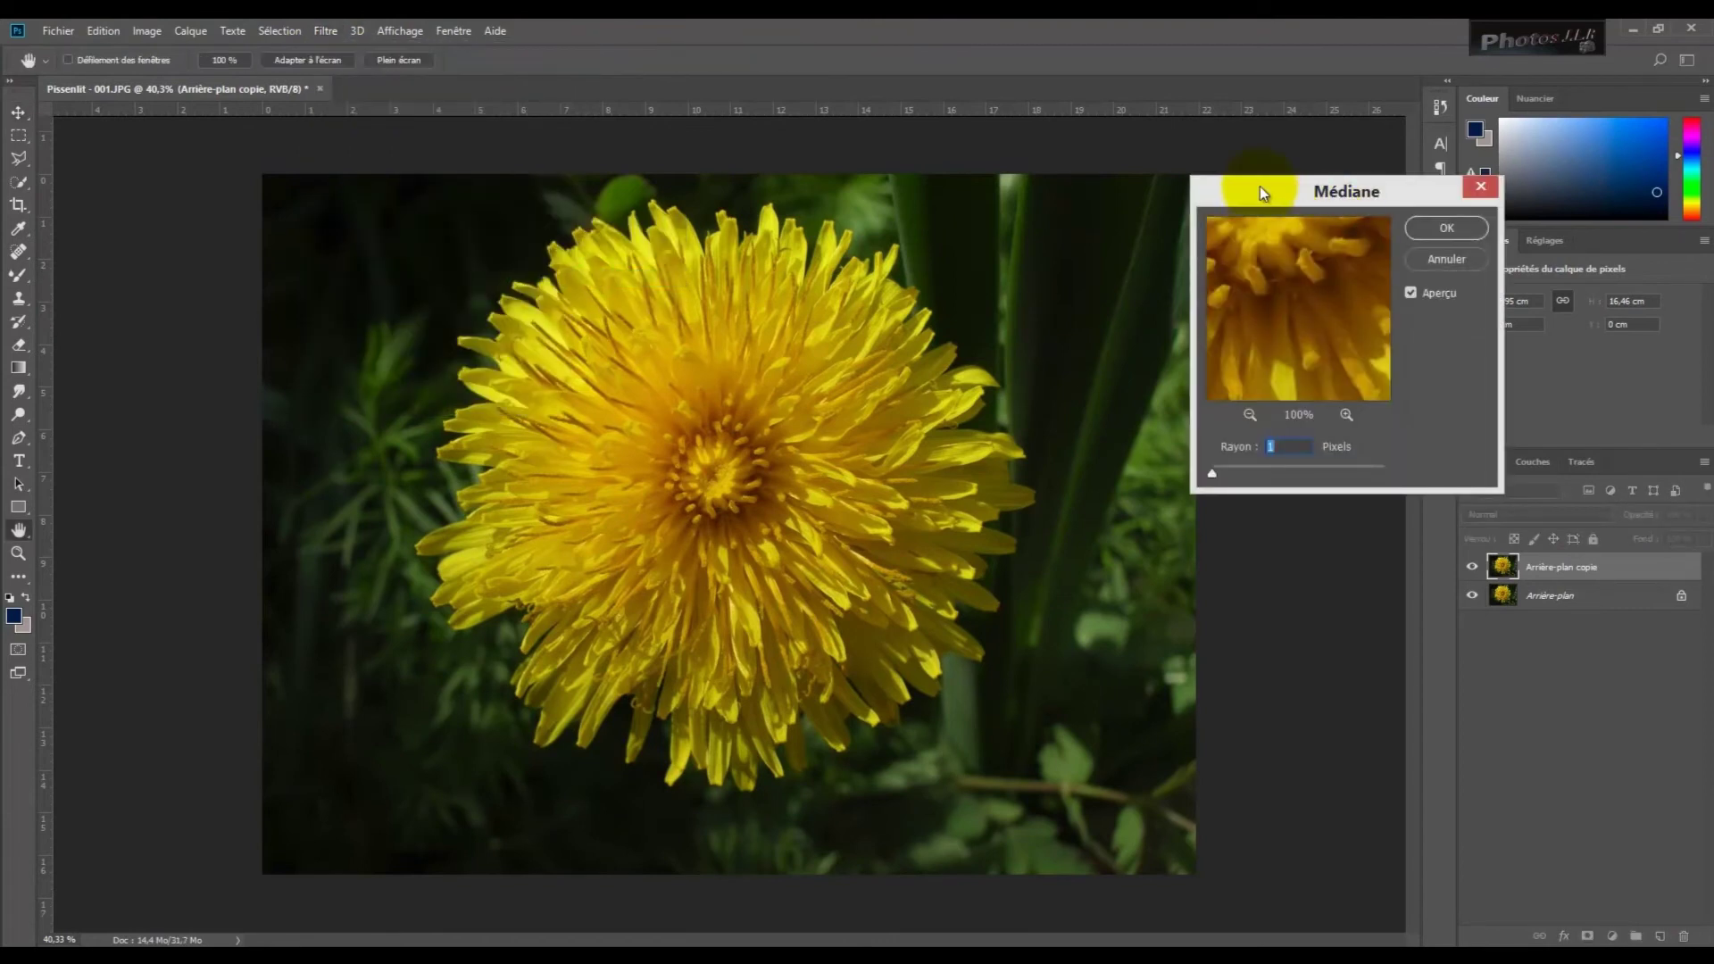
drag(1260, 186, 1236, 186)
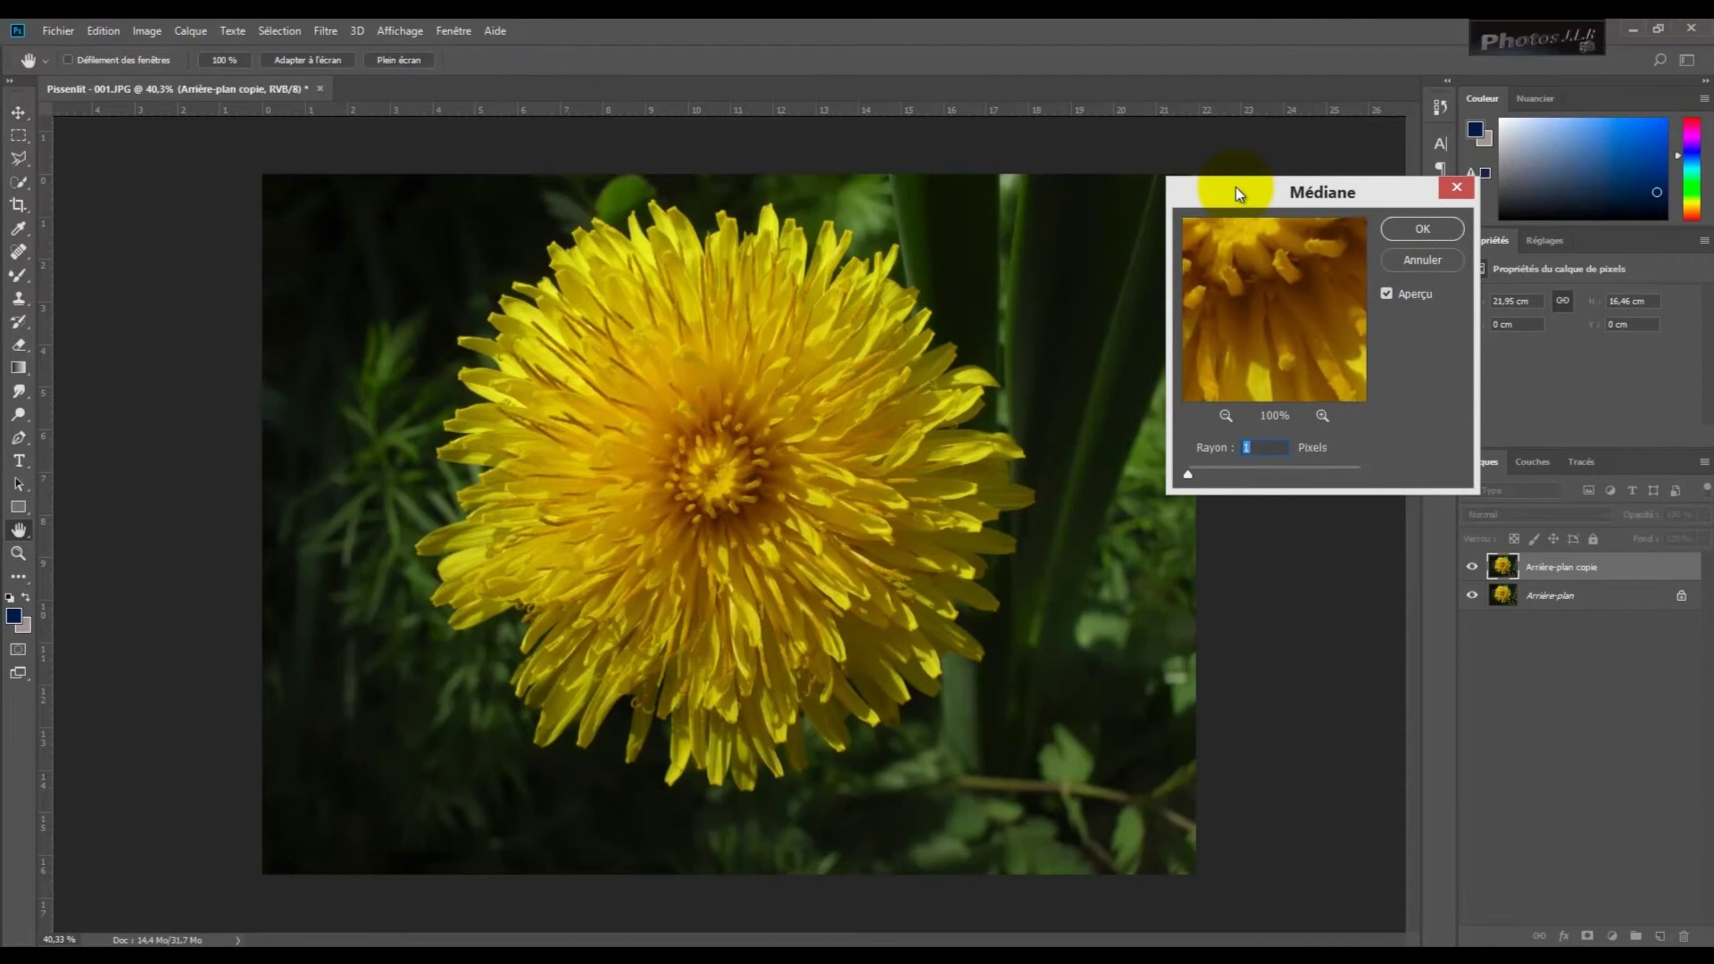
Try different Médiane radii on the flower, such as 19, 45 and 16 pixels
click(1189, 476)
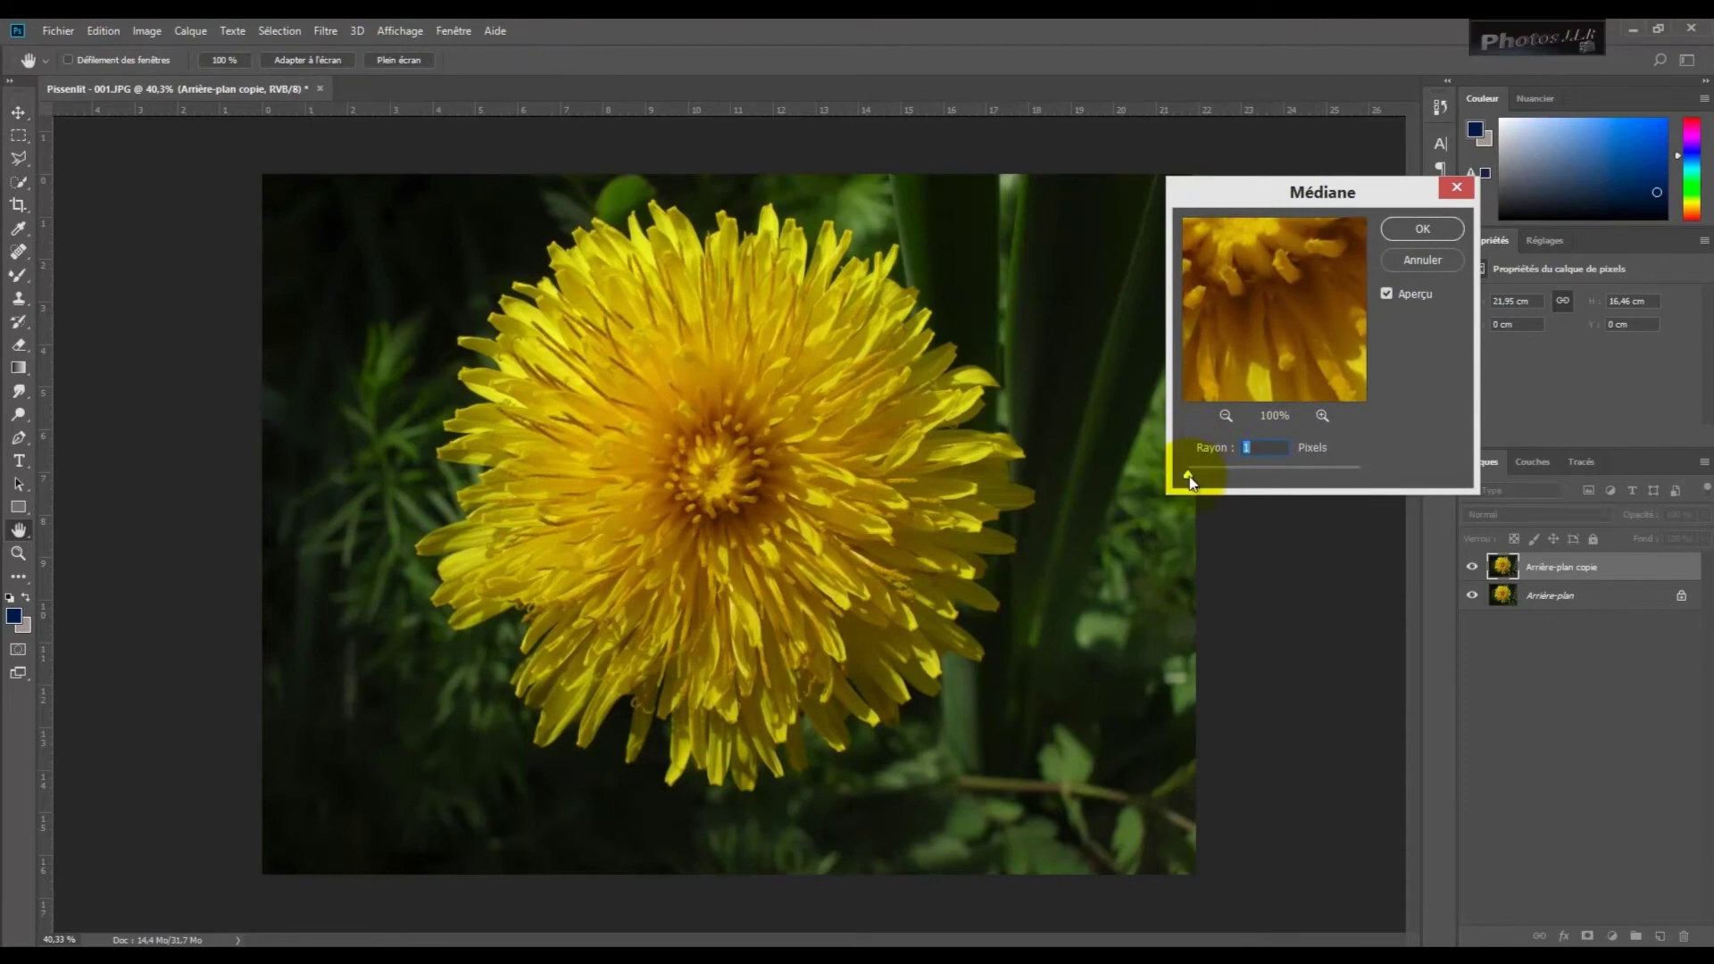
drag(1189, 477, 1204, 480)
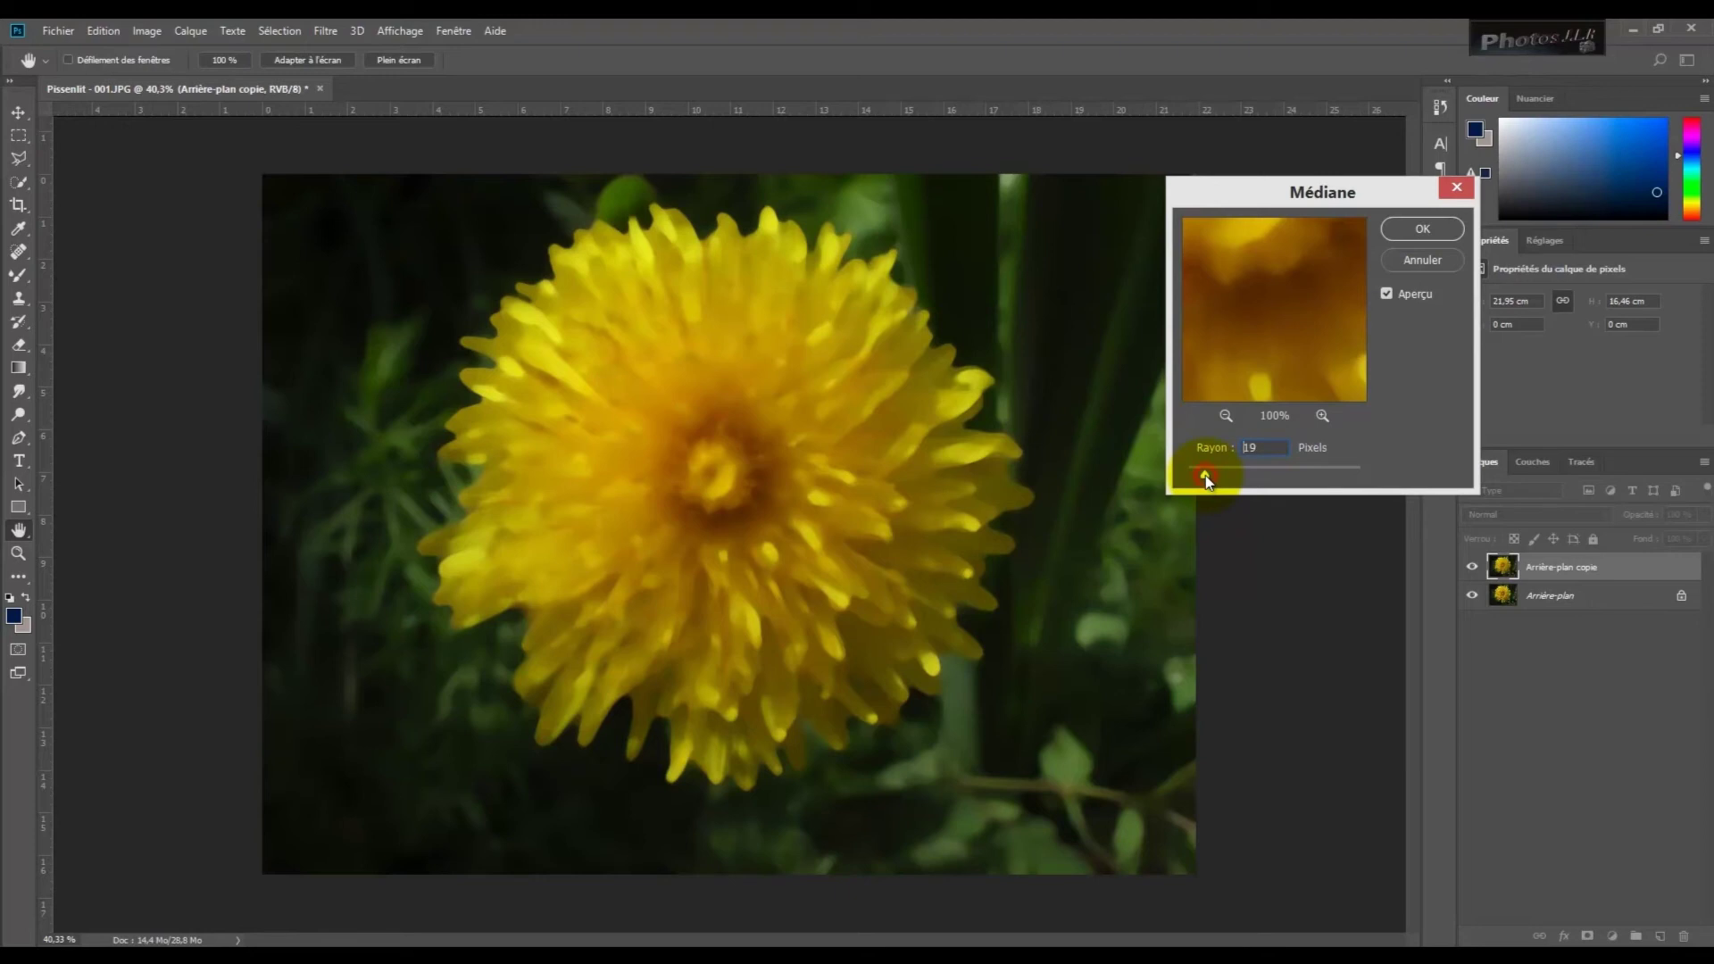
drag(1225, 475, 1230, 475)
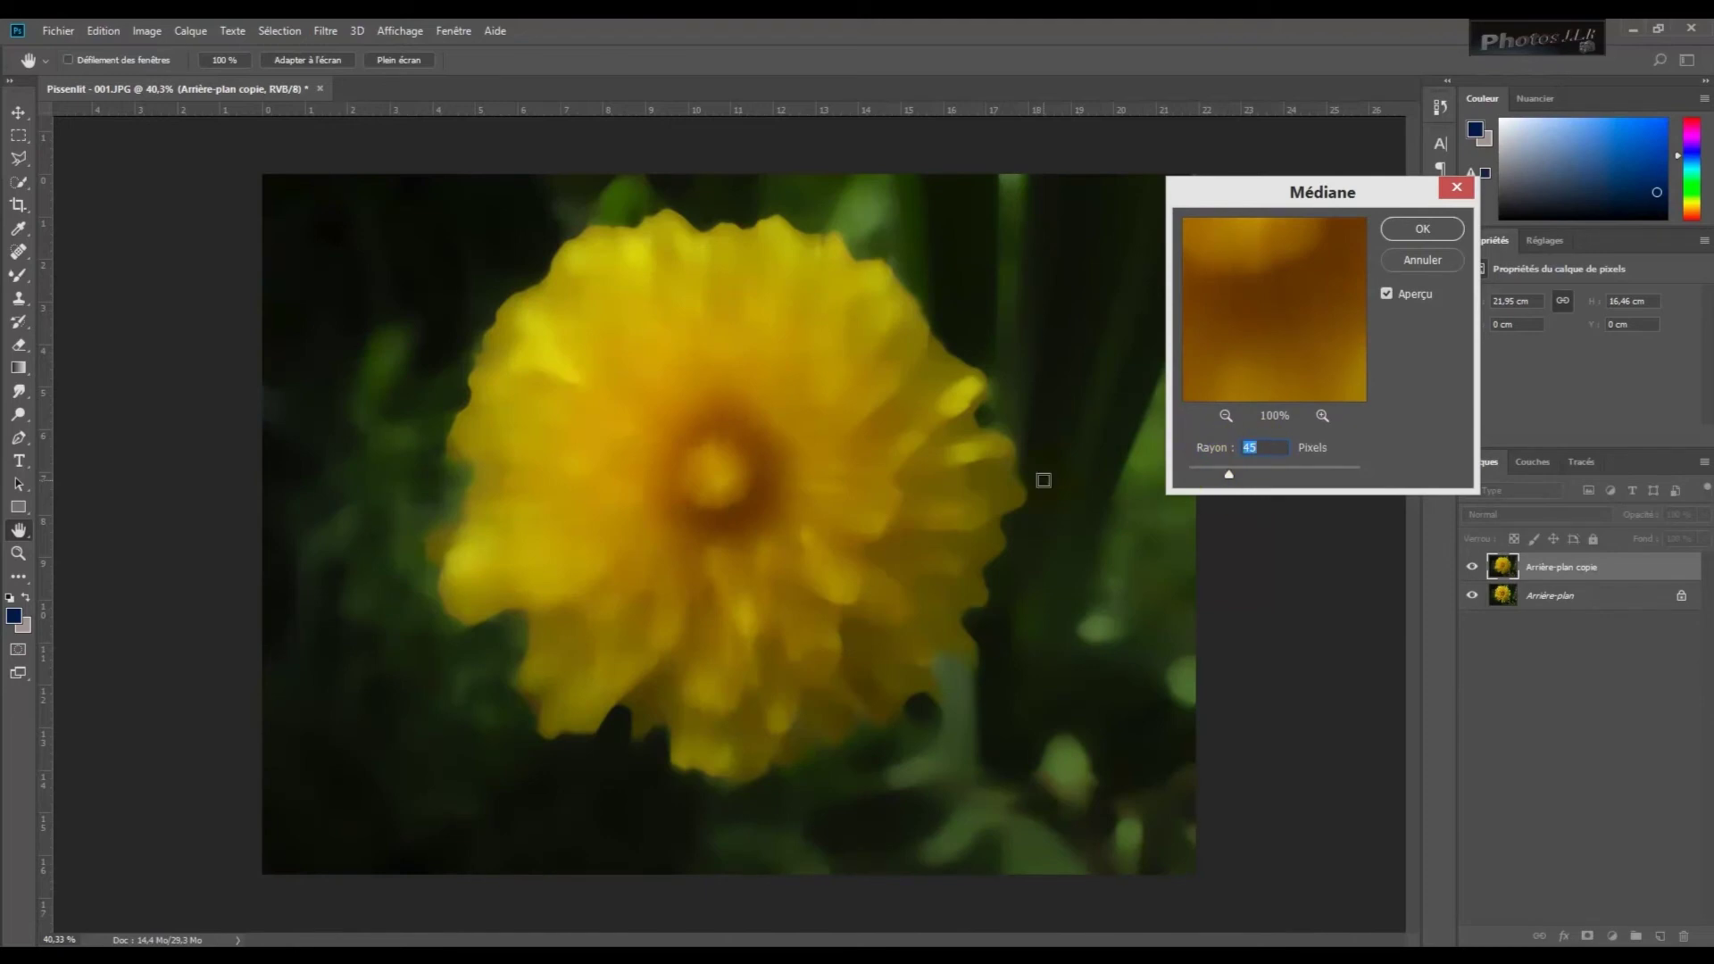
drag(1229, 477, 1203, 478)
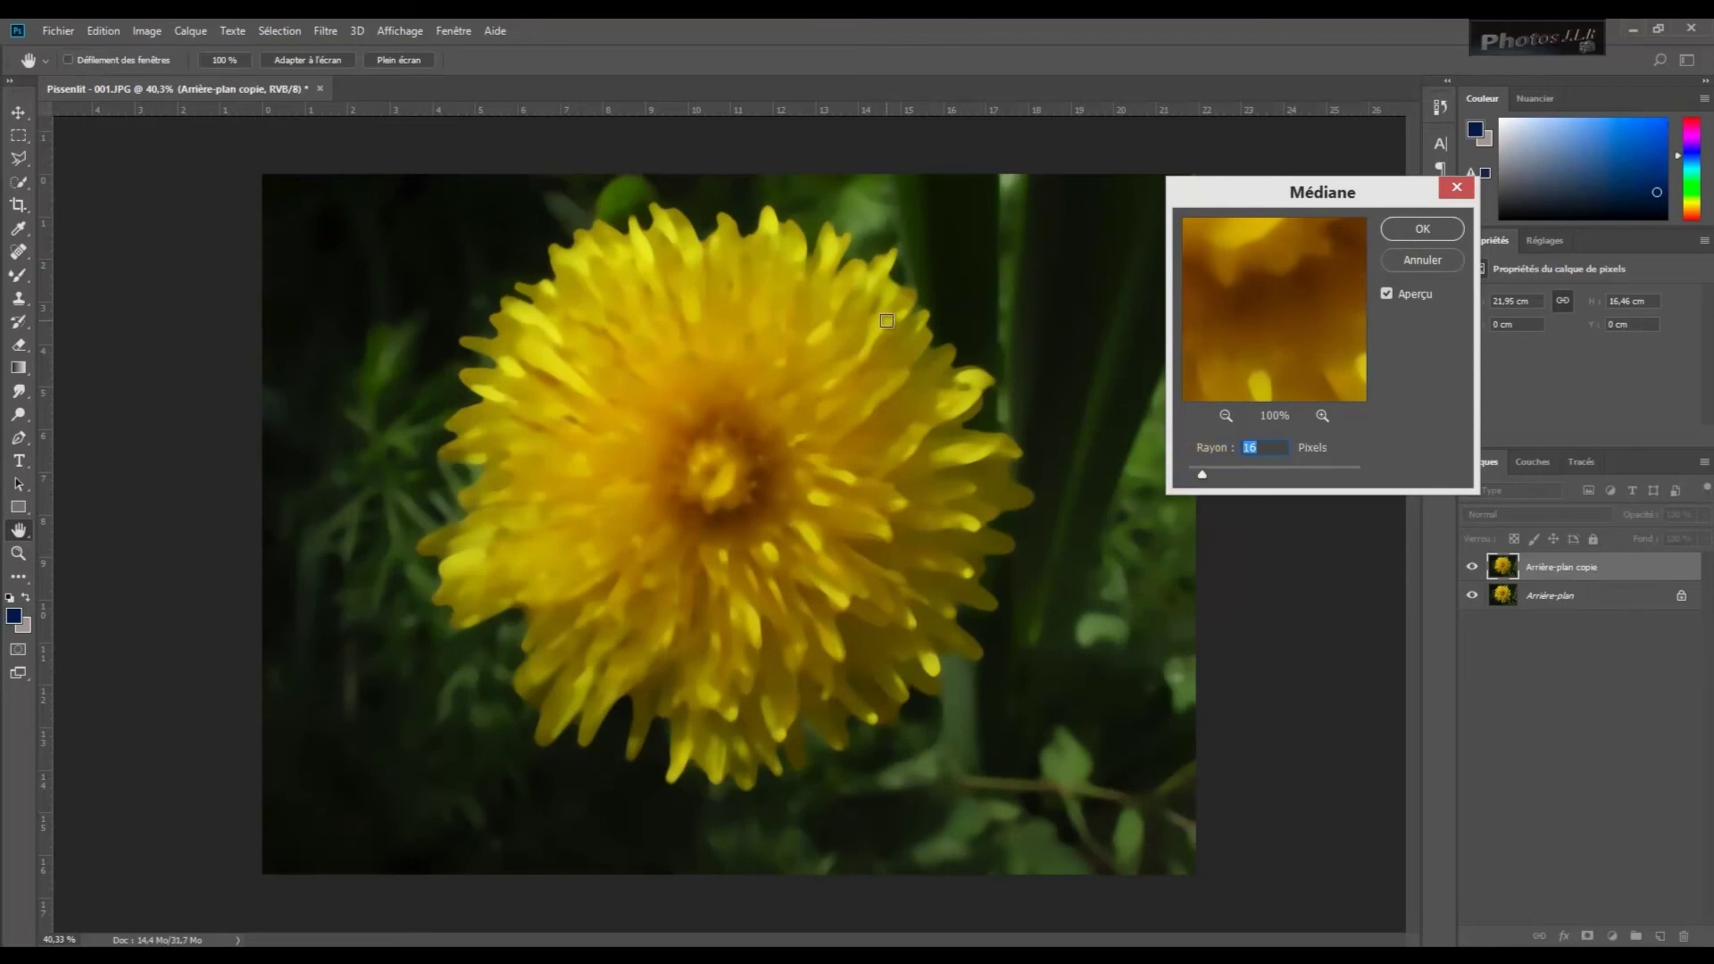
click(1203, 476)
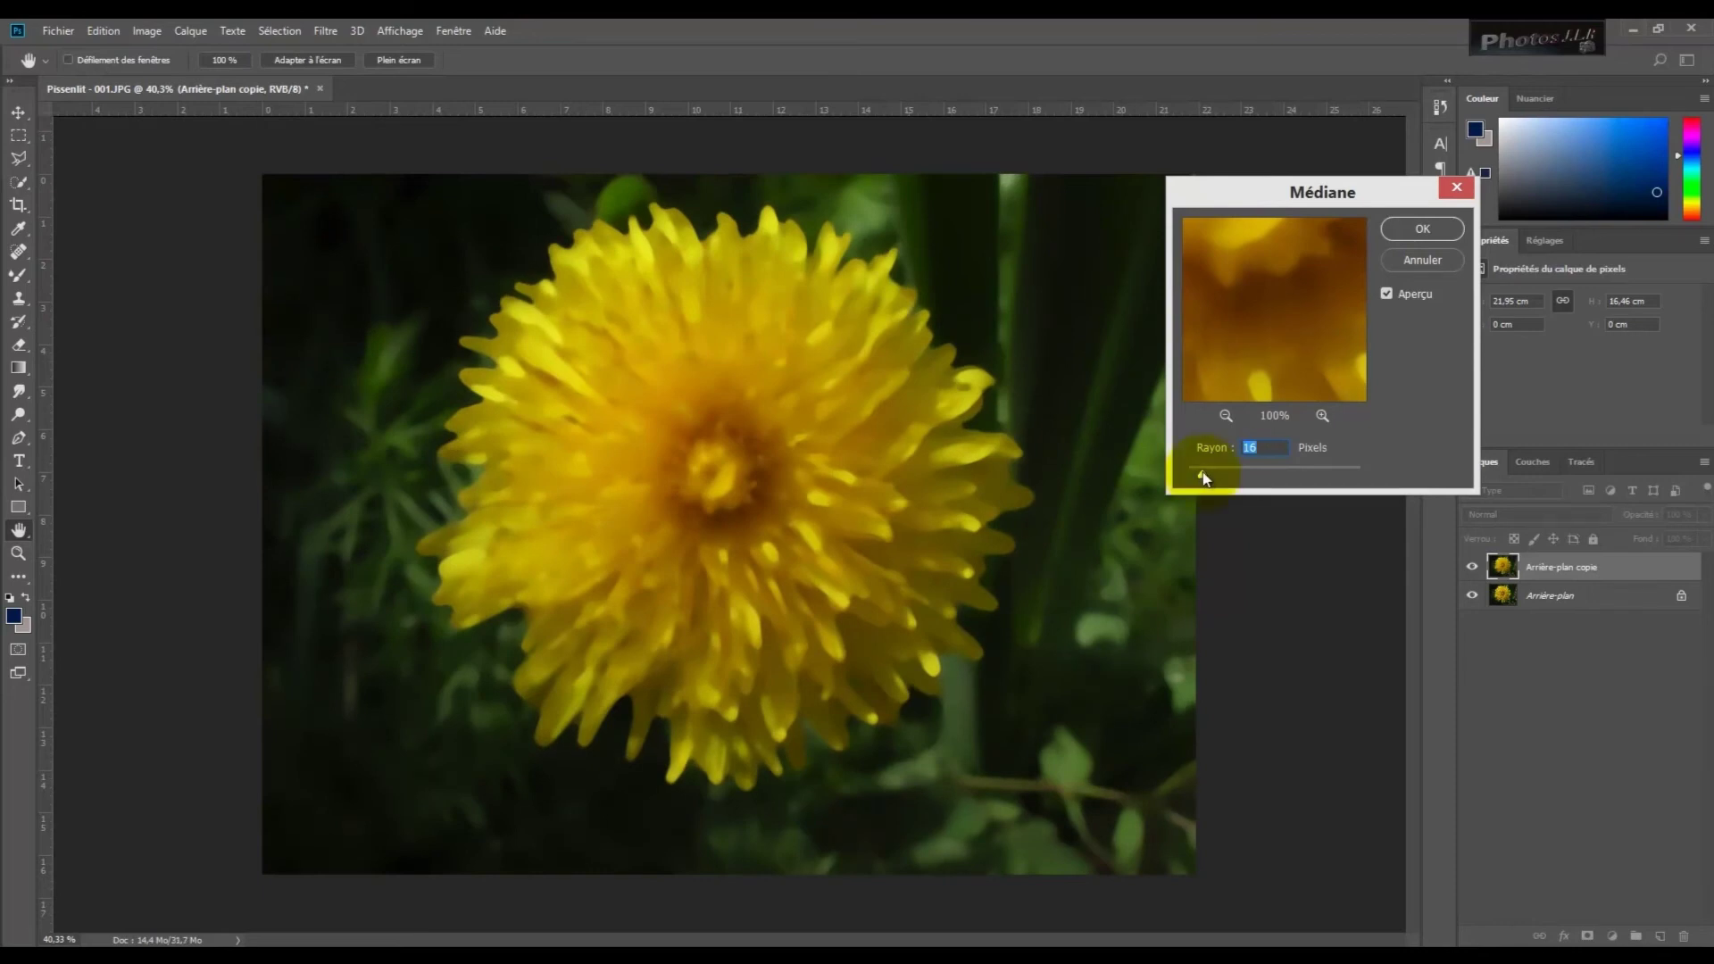
Set the Médiane radius to 20 pixels and compare the filtered image with the original using the preview
drag(1243, 447, 1272, 443)
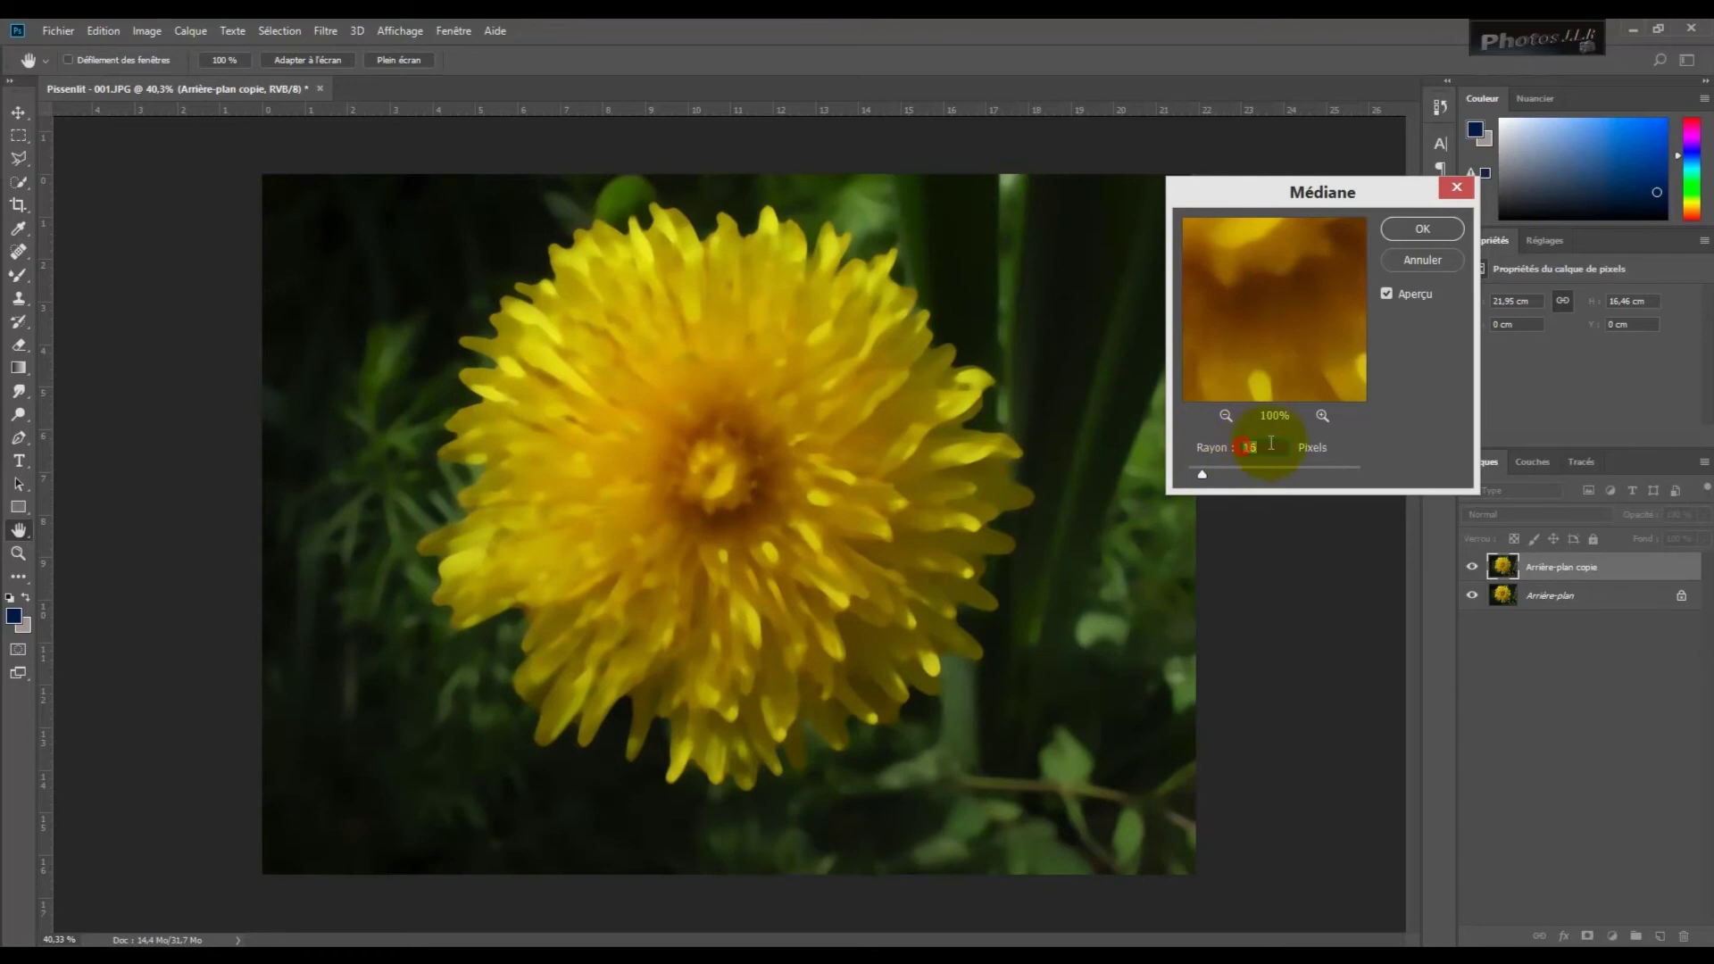
text(20)
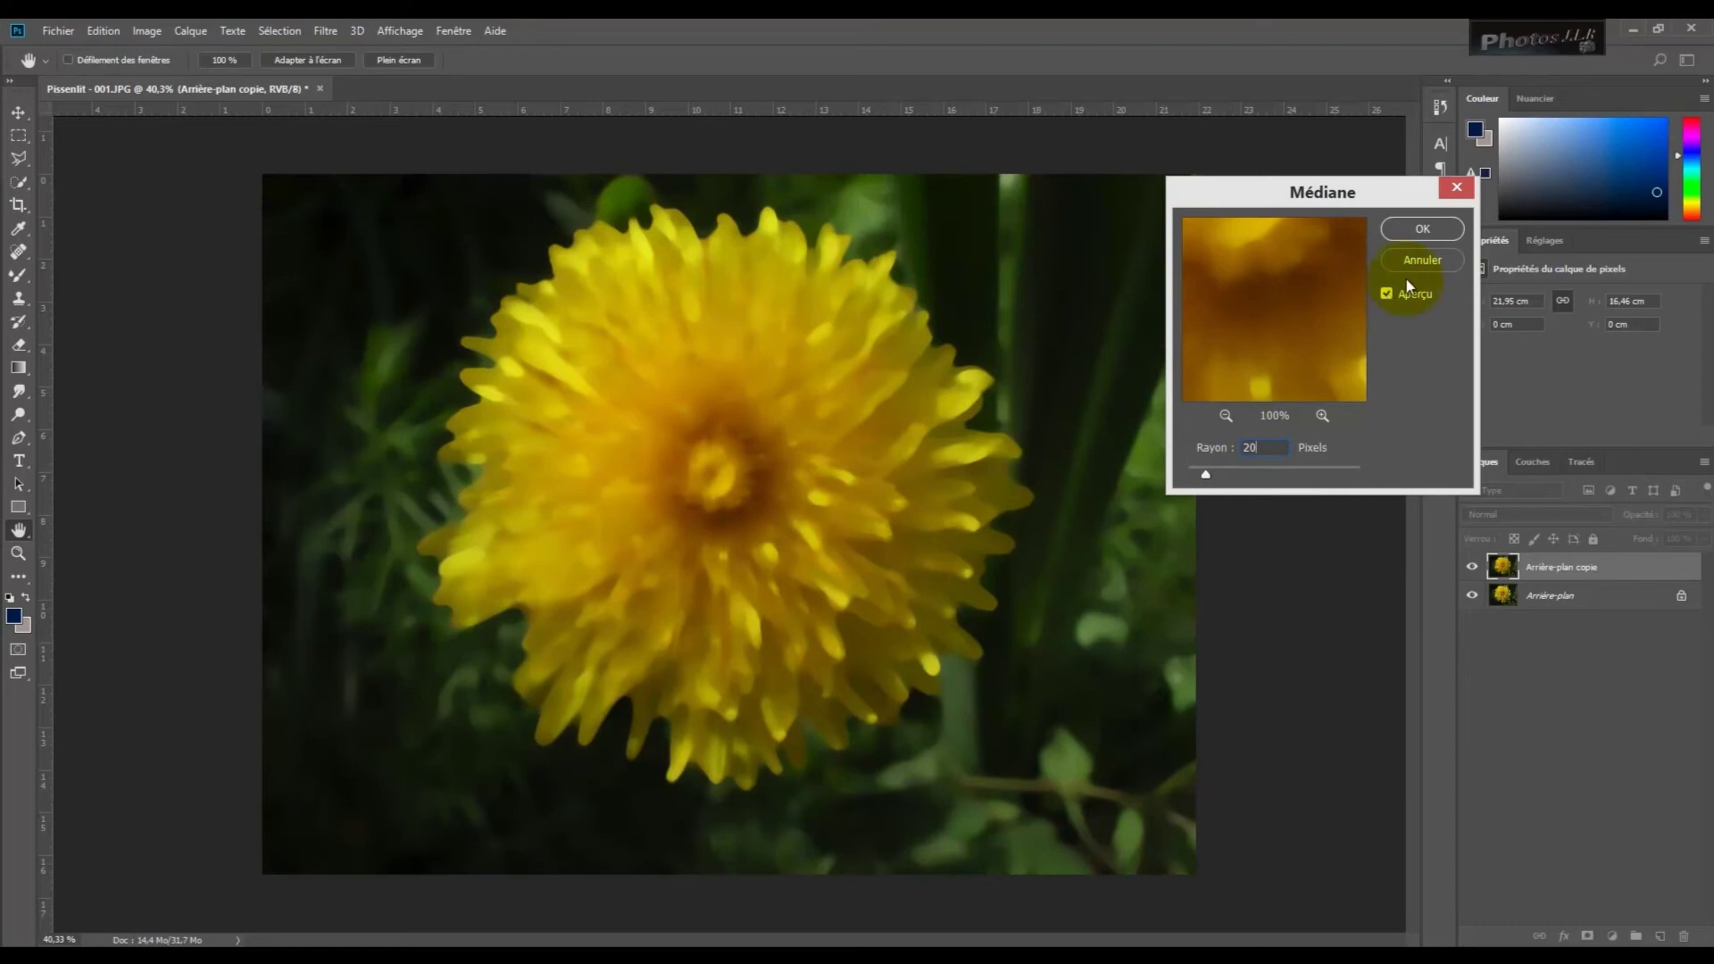
click(1386, 294)
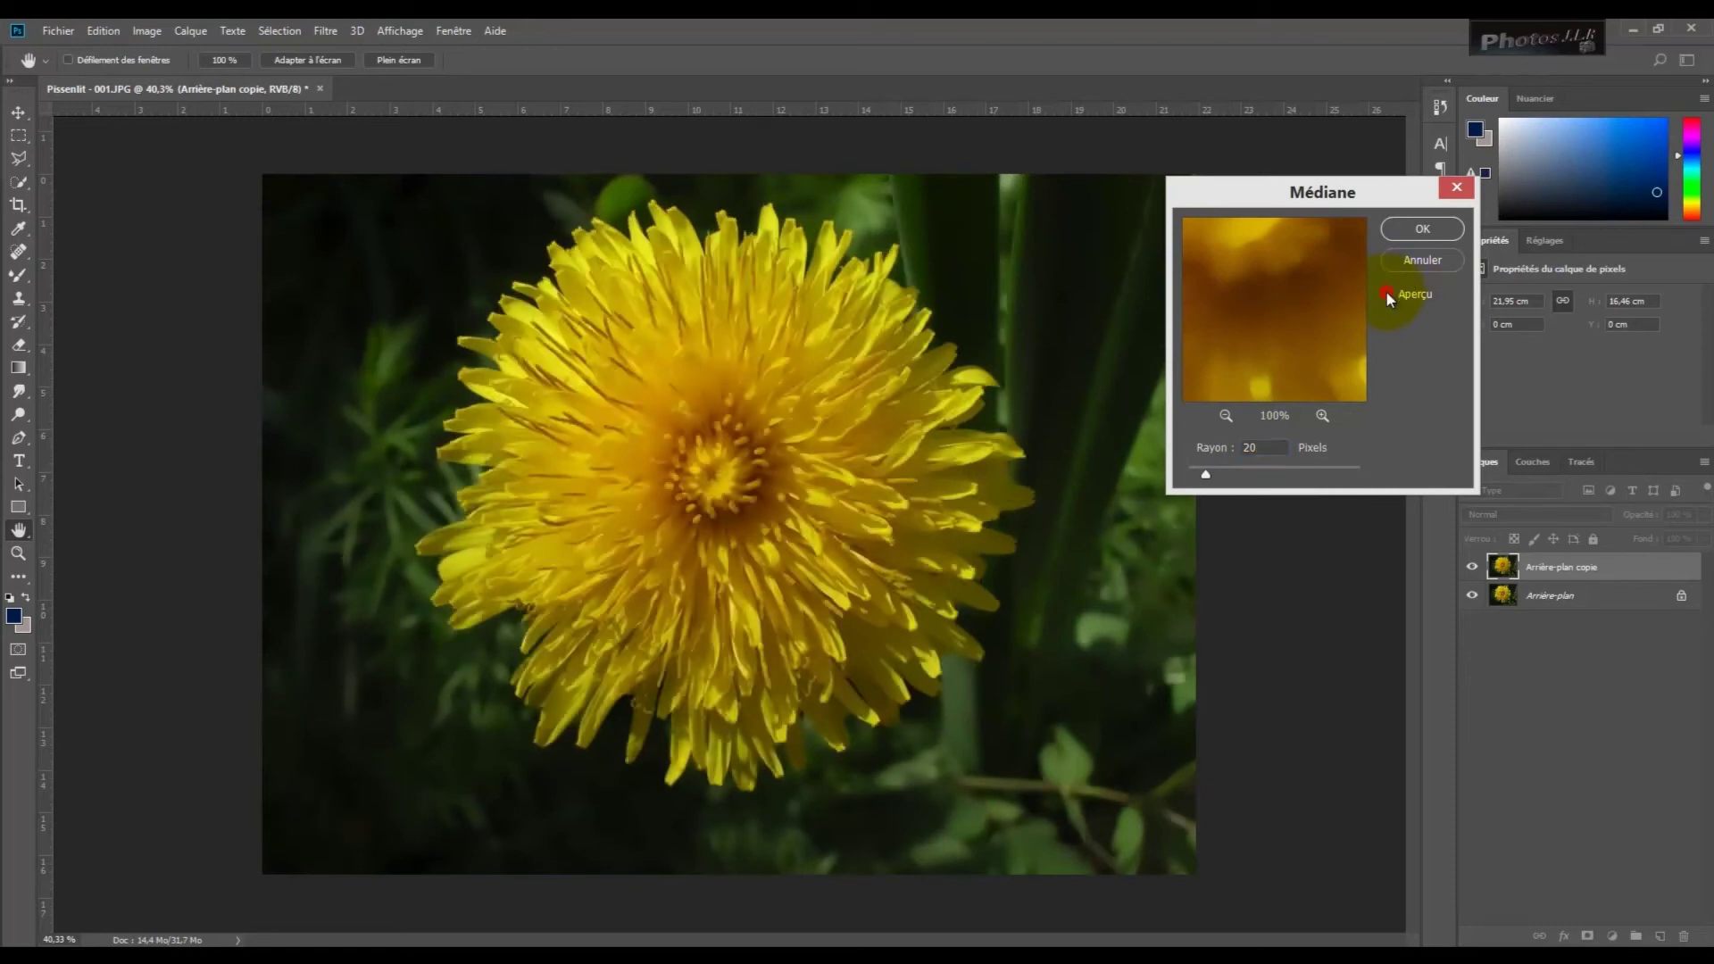
click(1386, 293)
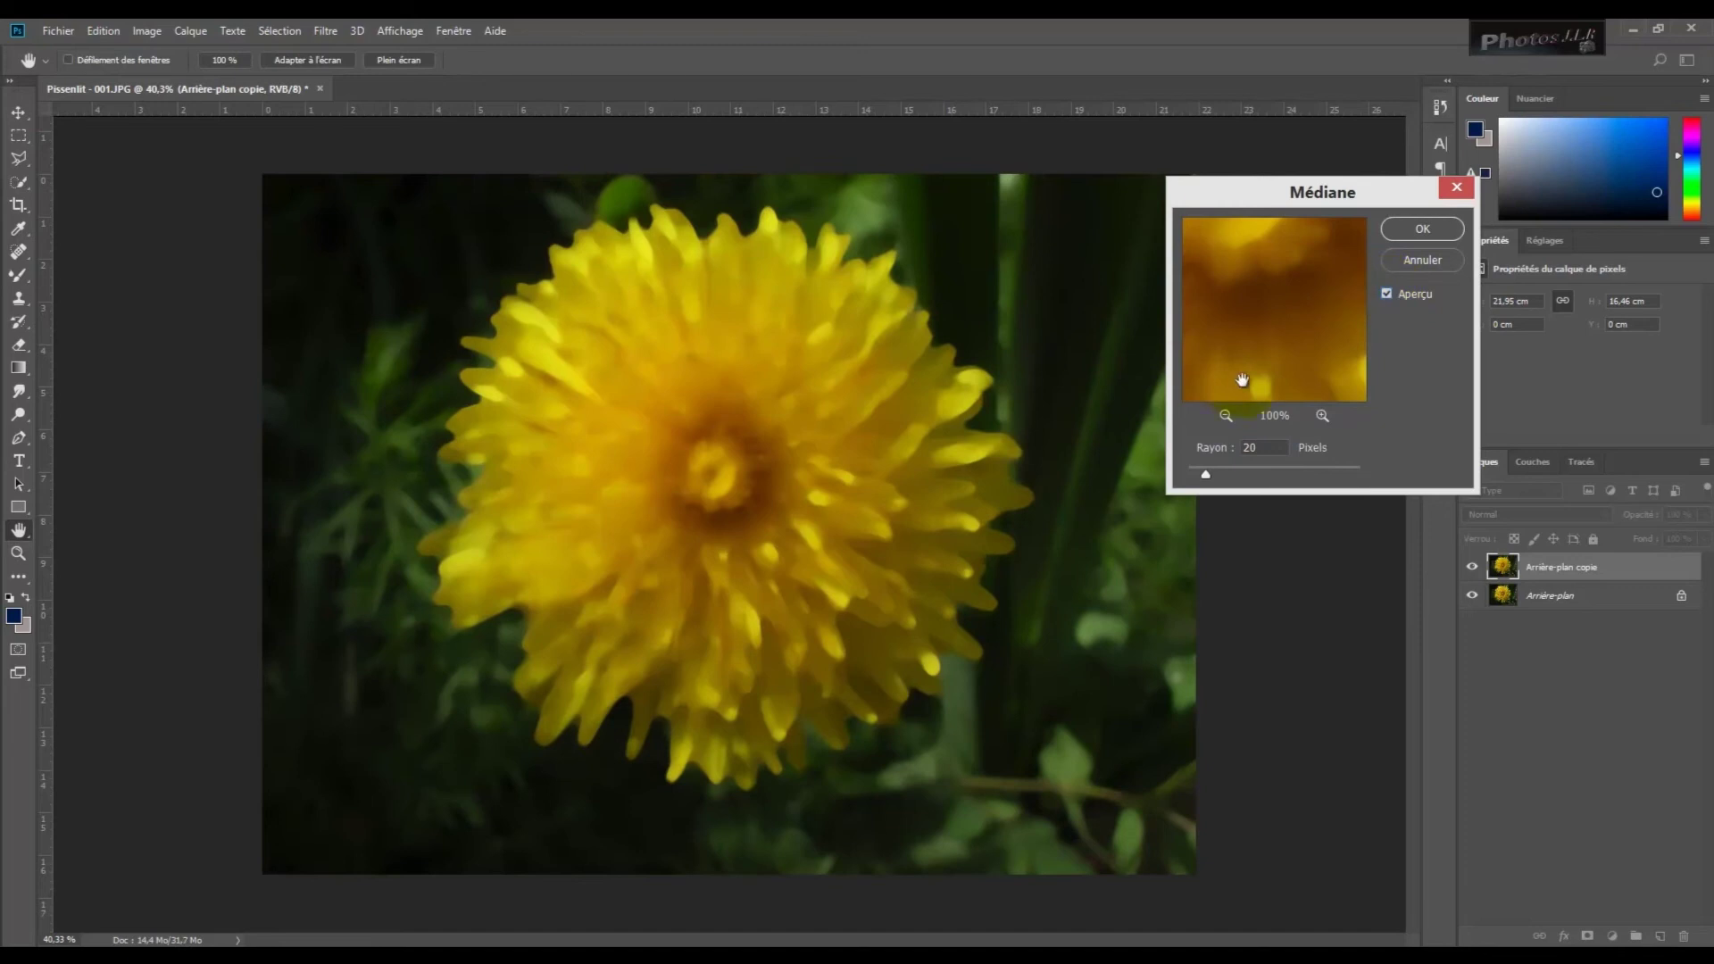
Set the Médiane radius to 25 pixels and apply the filter to the layer copy
click(1250, 447)
text(25)
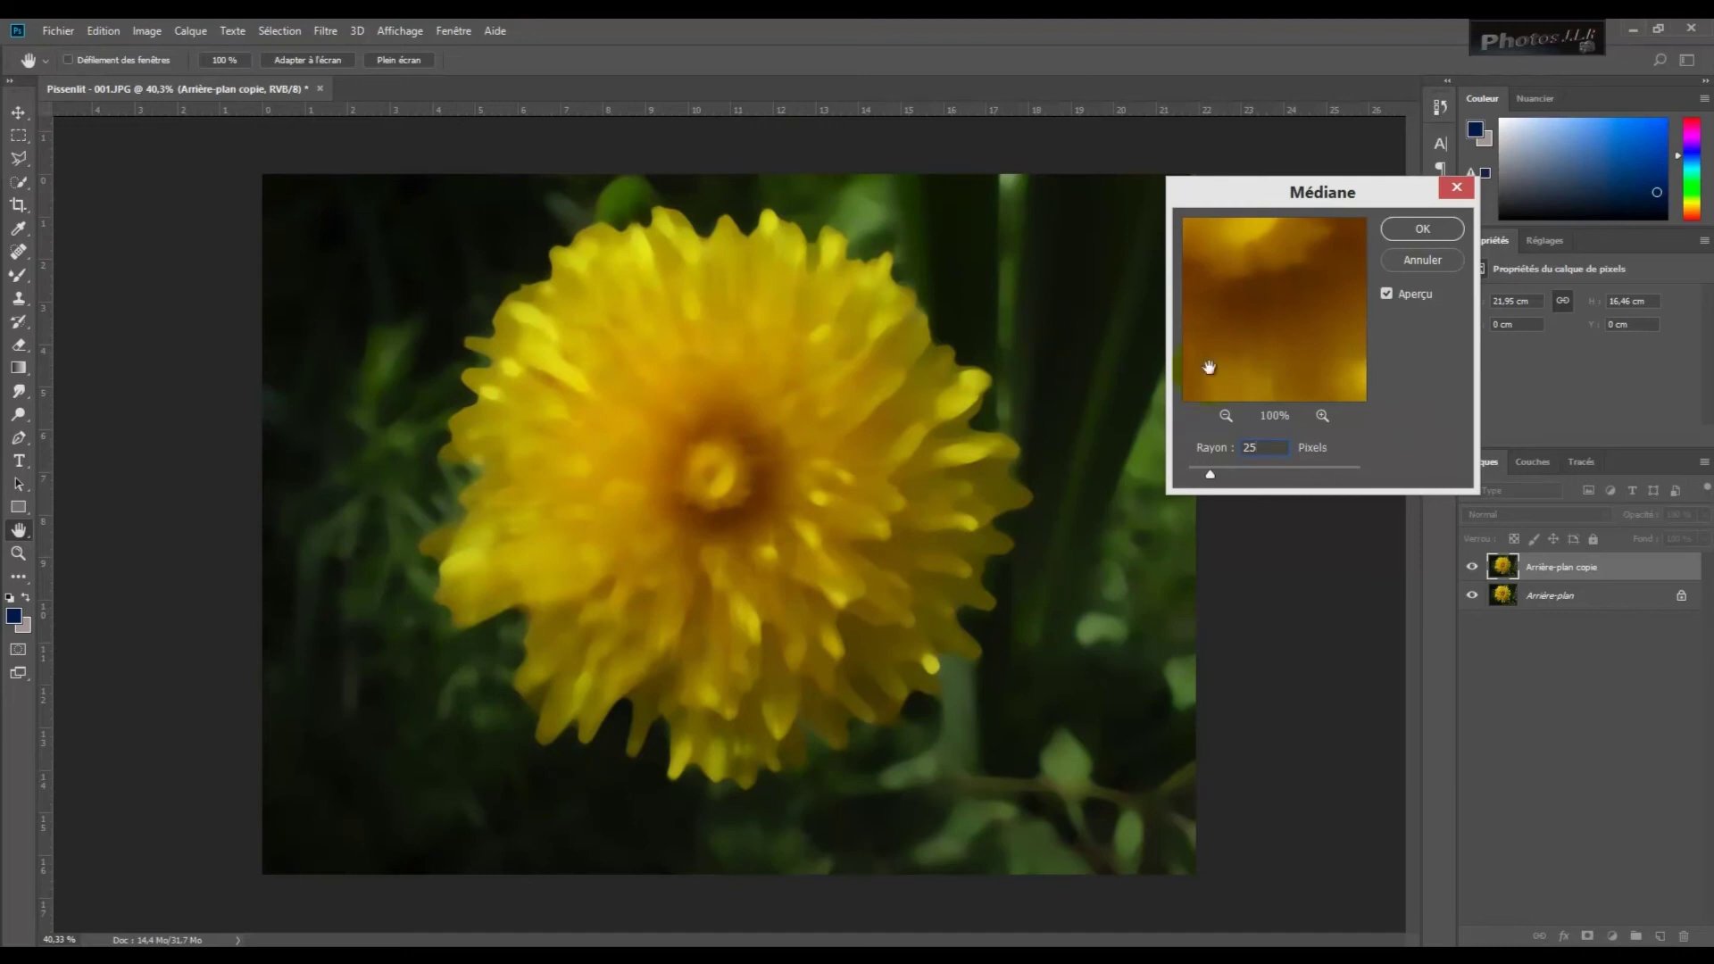
click(1439, 228)
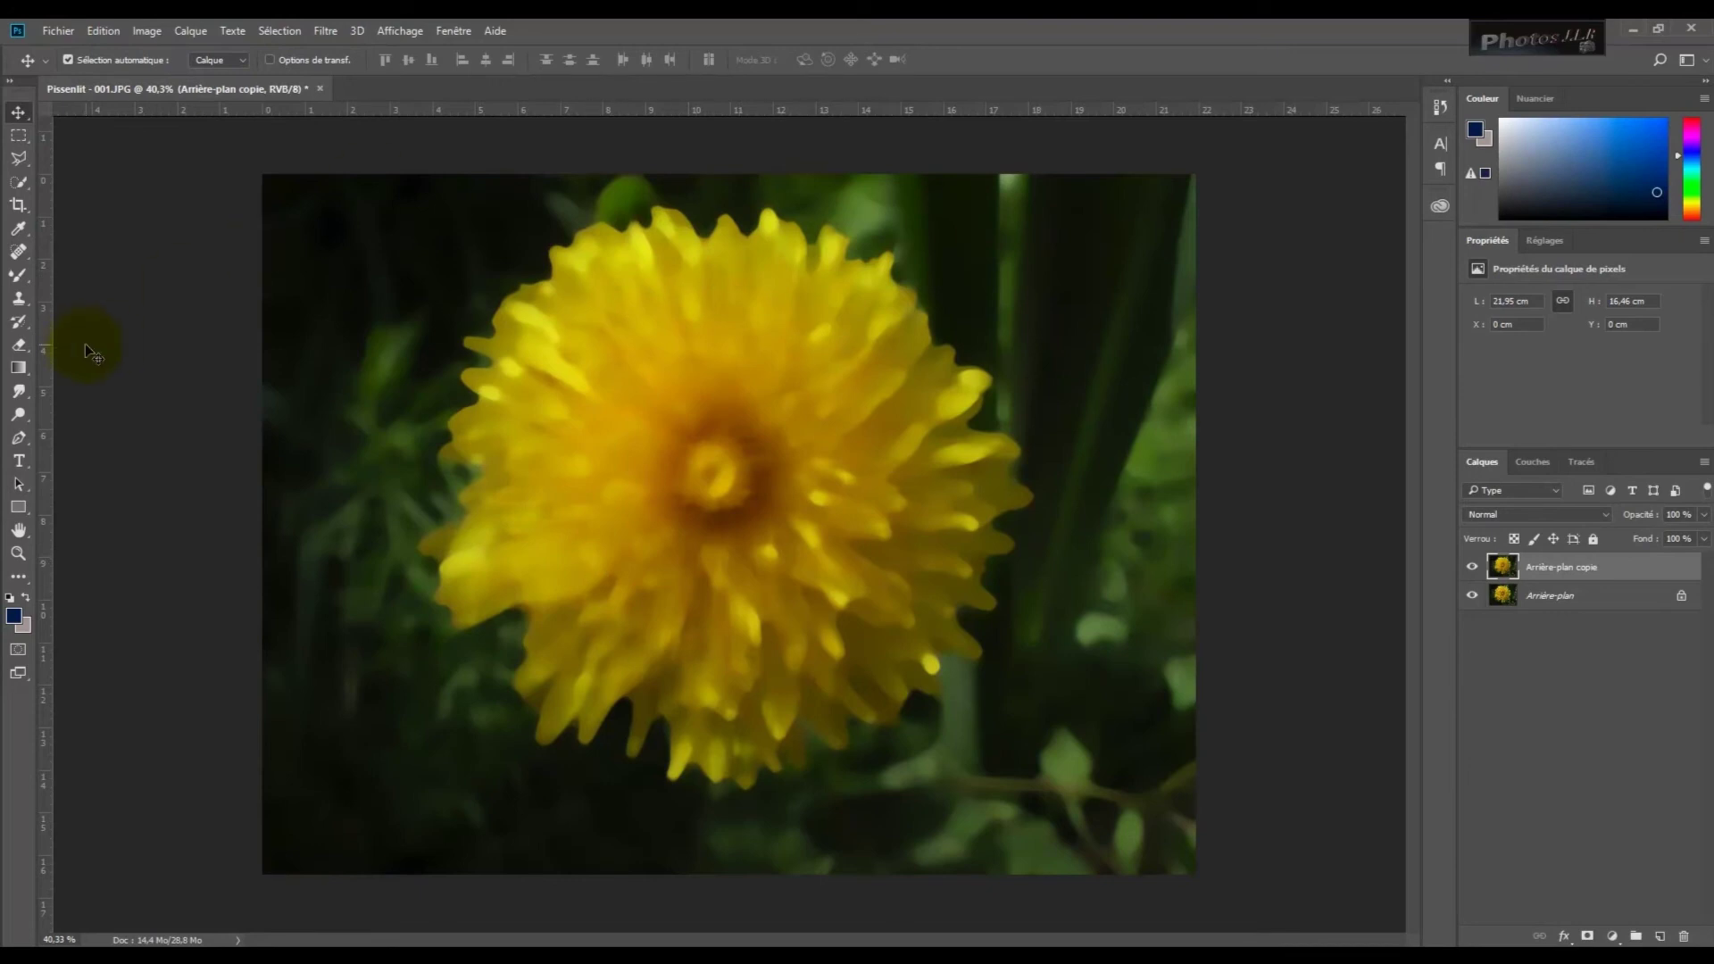
Set up the Eraser with 38% opacity and the Arrondi flou brush at 0% hardness
click(19, 345)
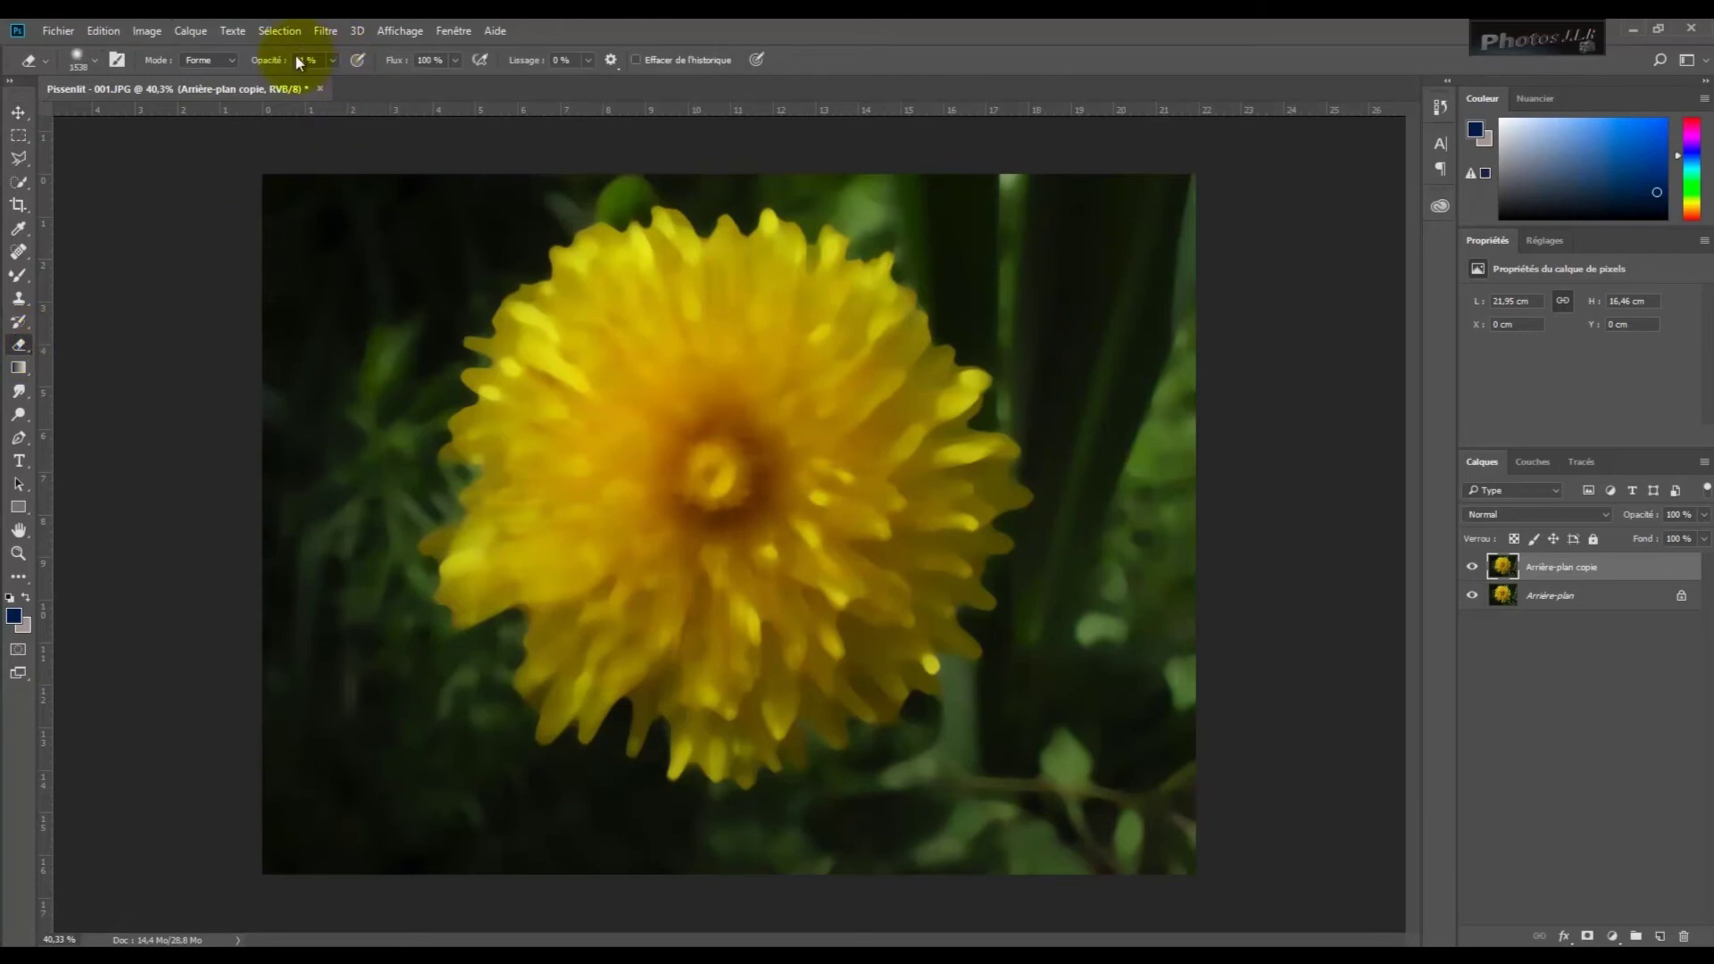
click(335, 61)
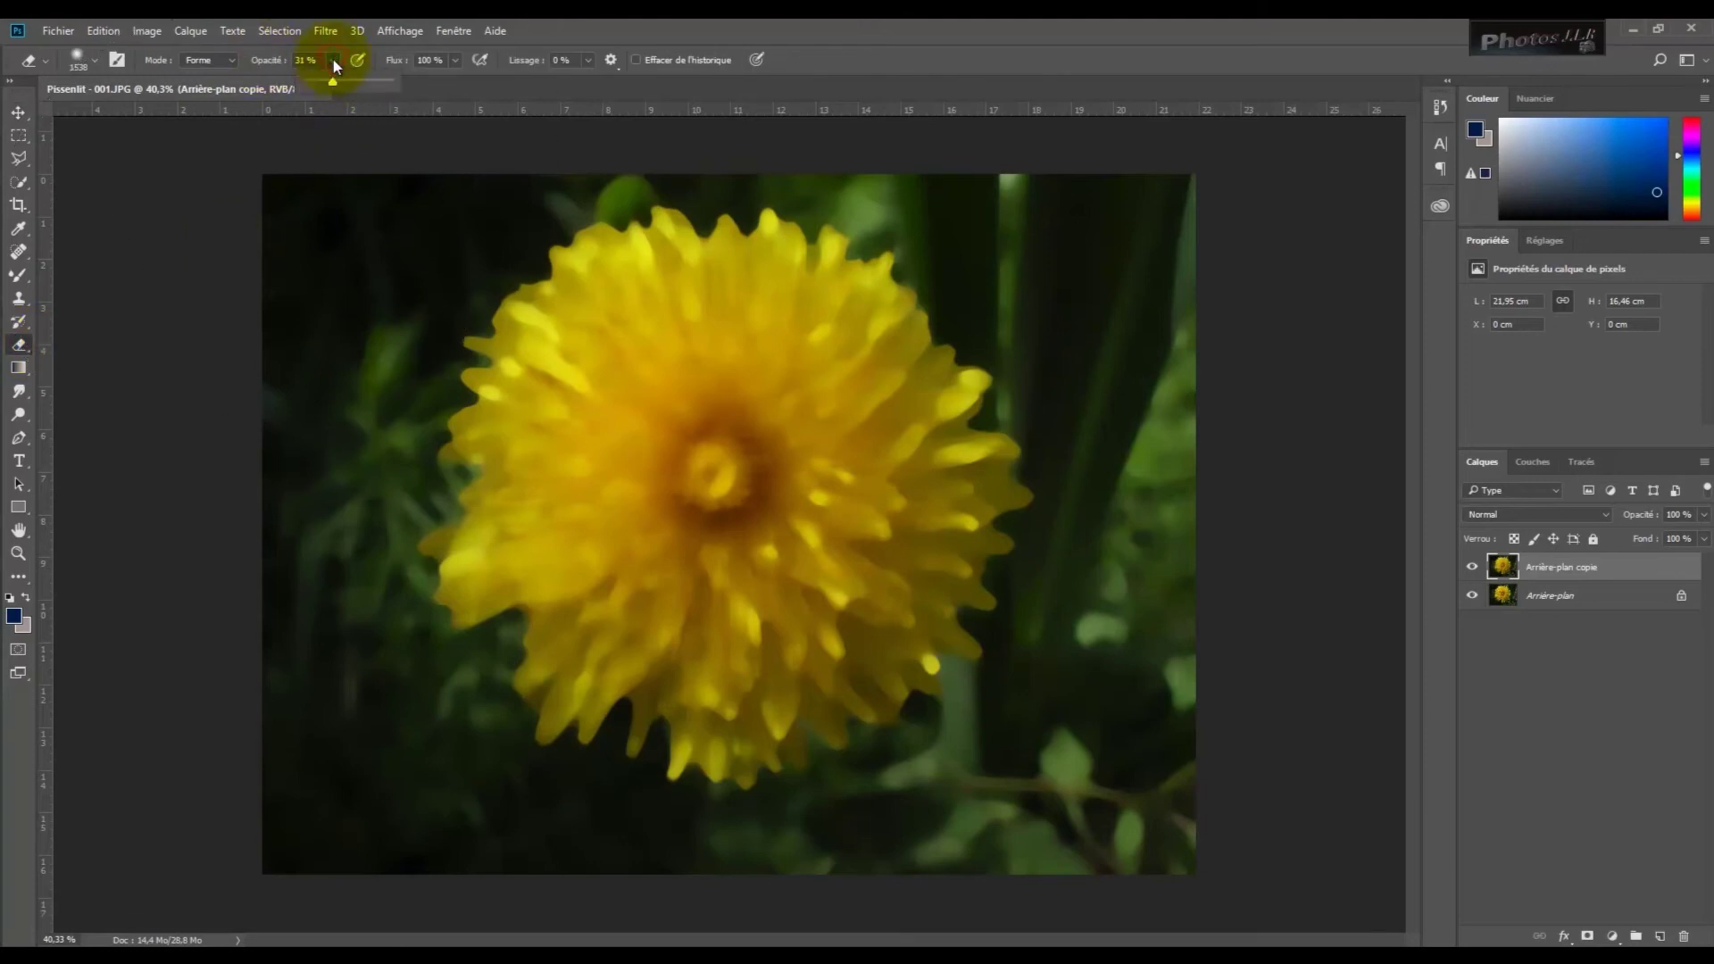
drag(328, 84, 333, 86)
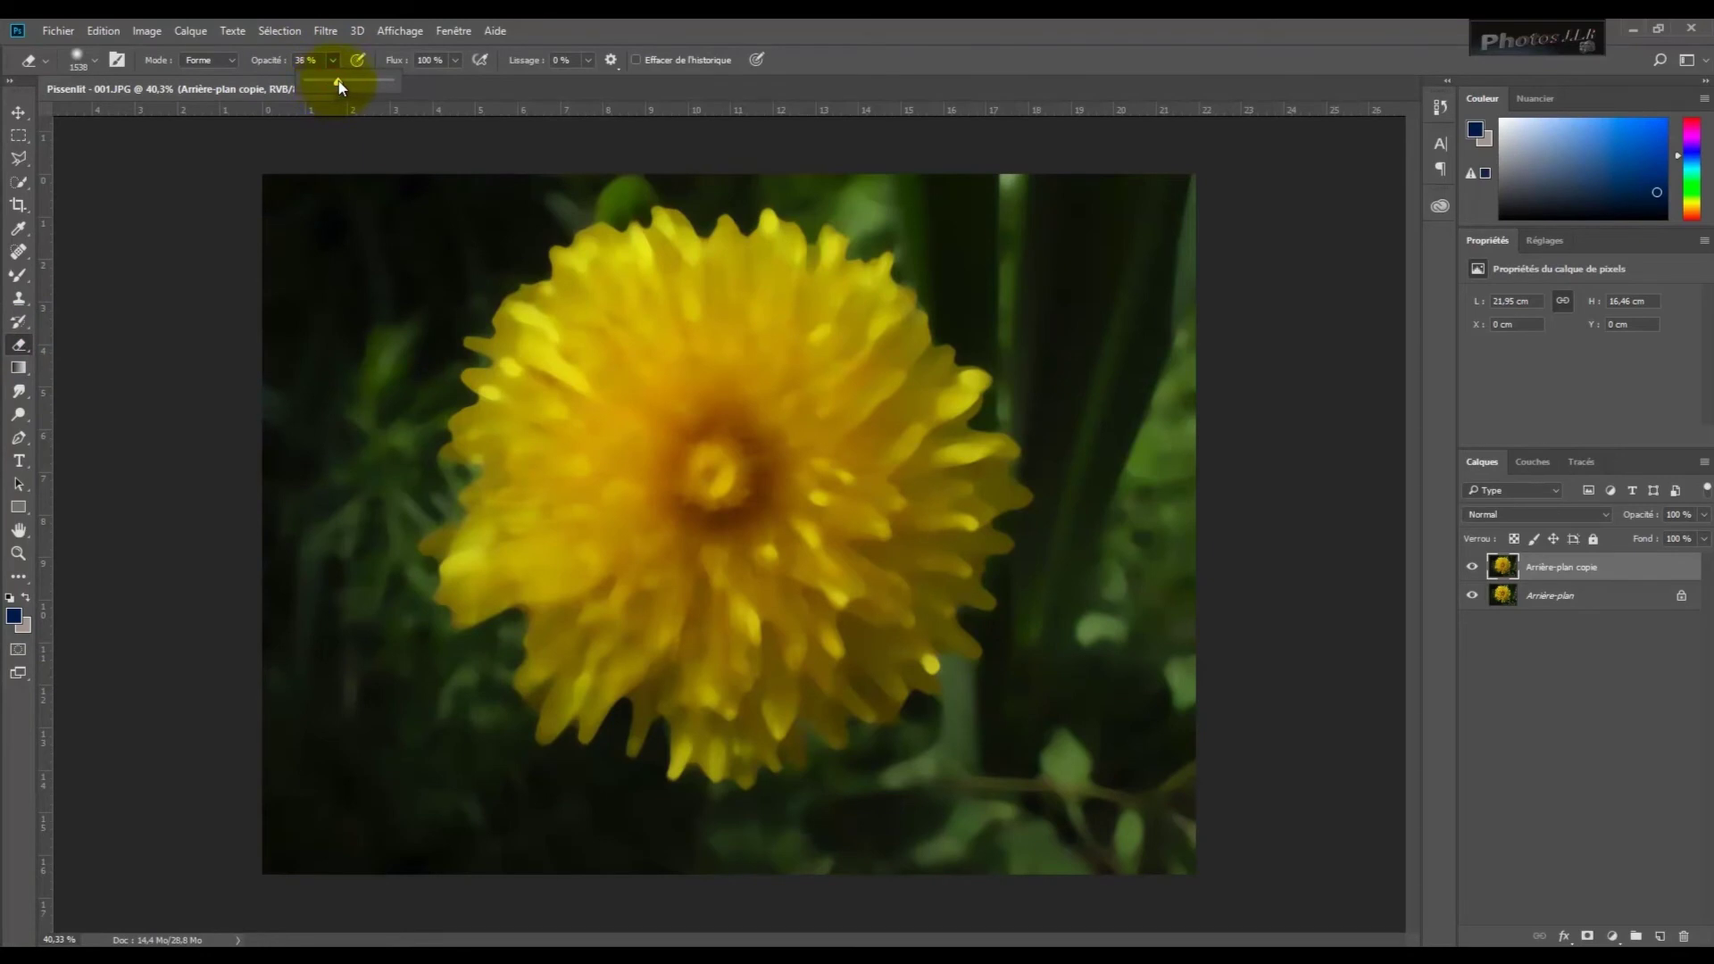
drag(339, 80, 342, 80)
click(98, 59)
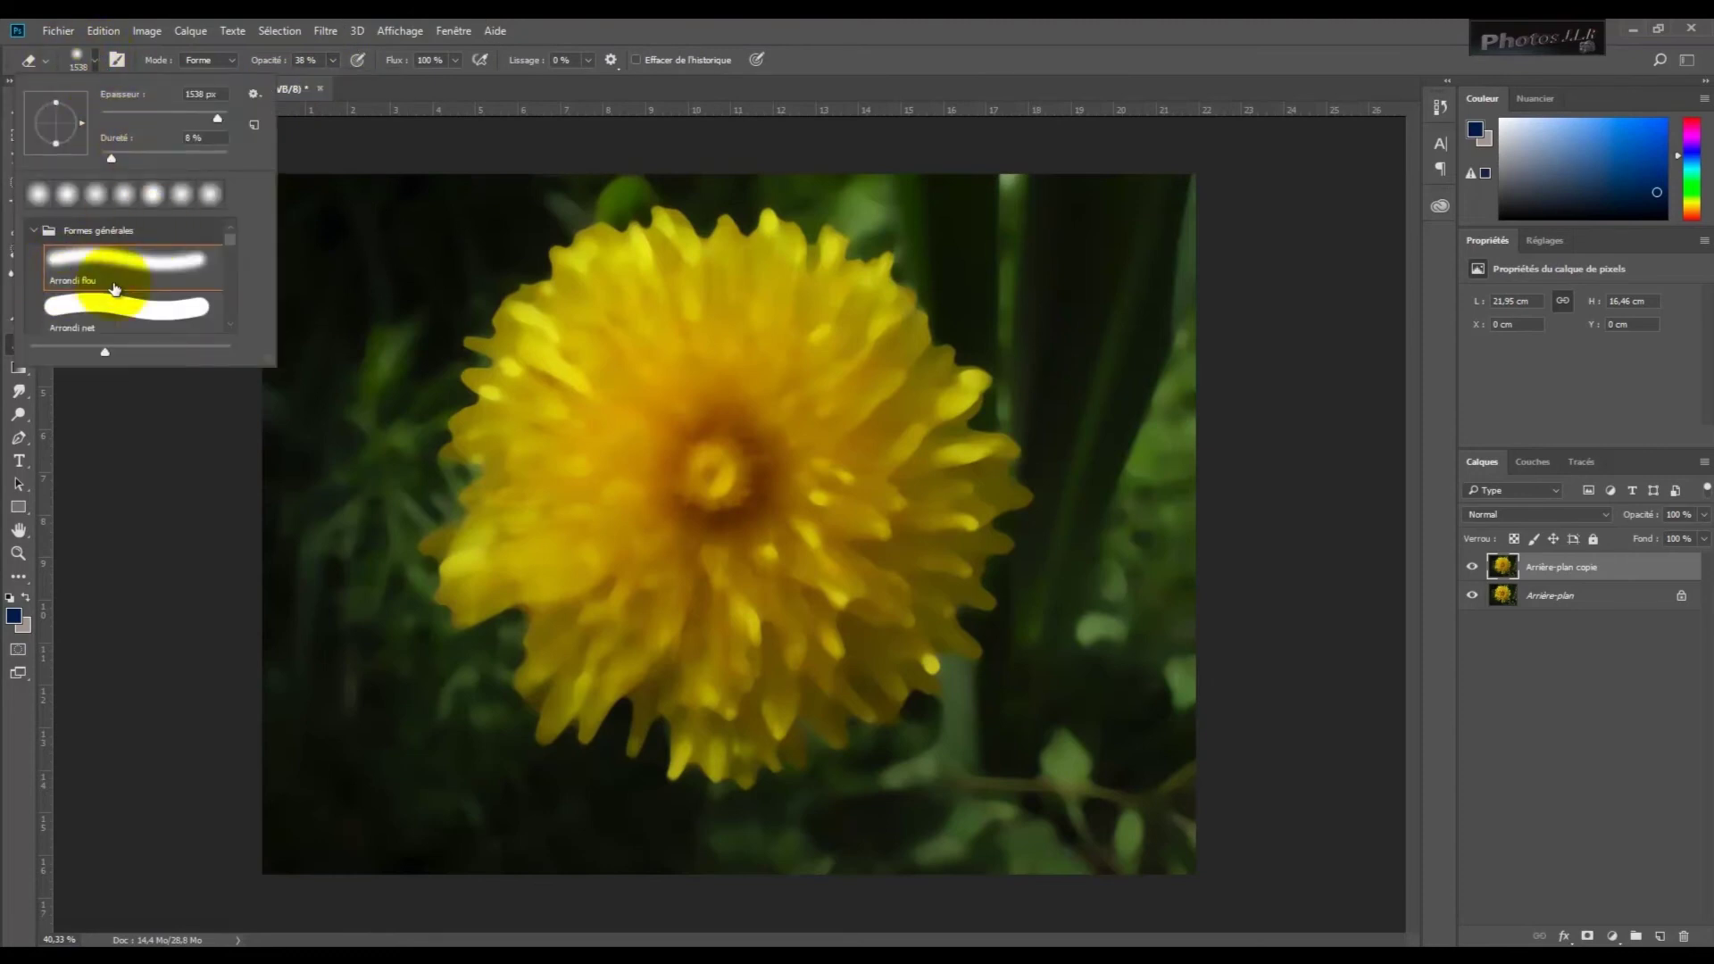
click(87, 258)
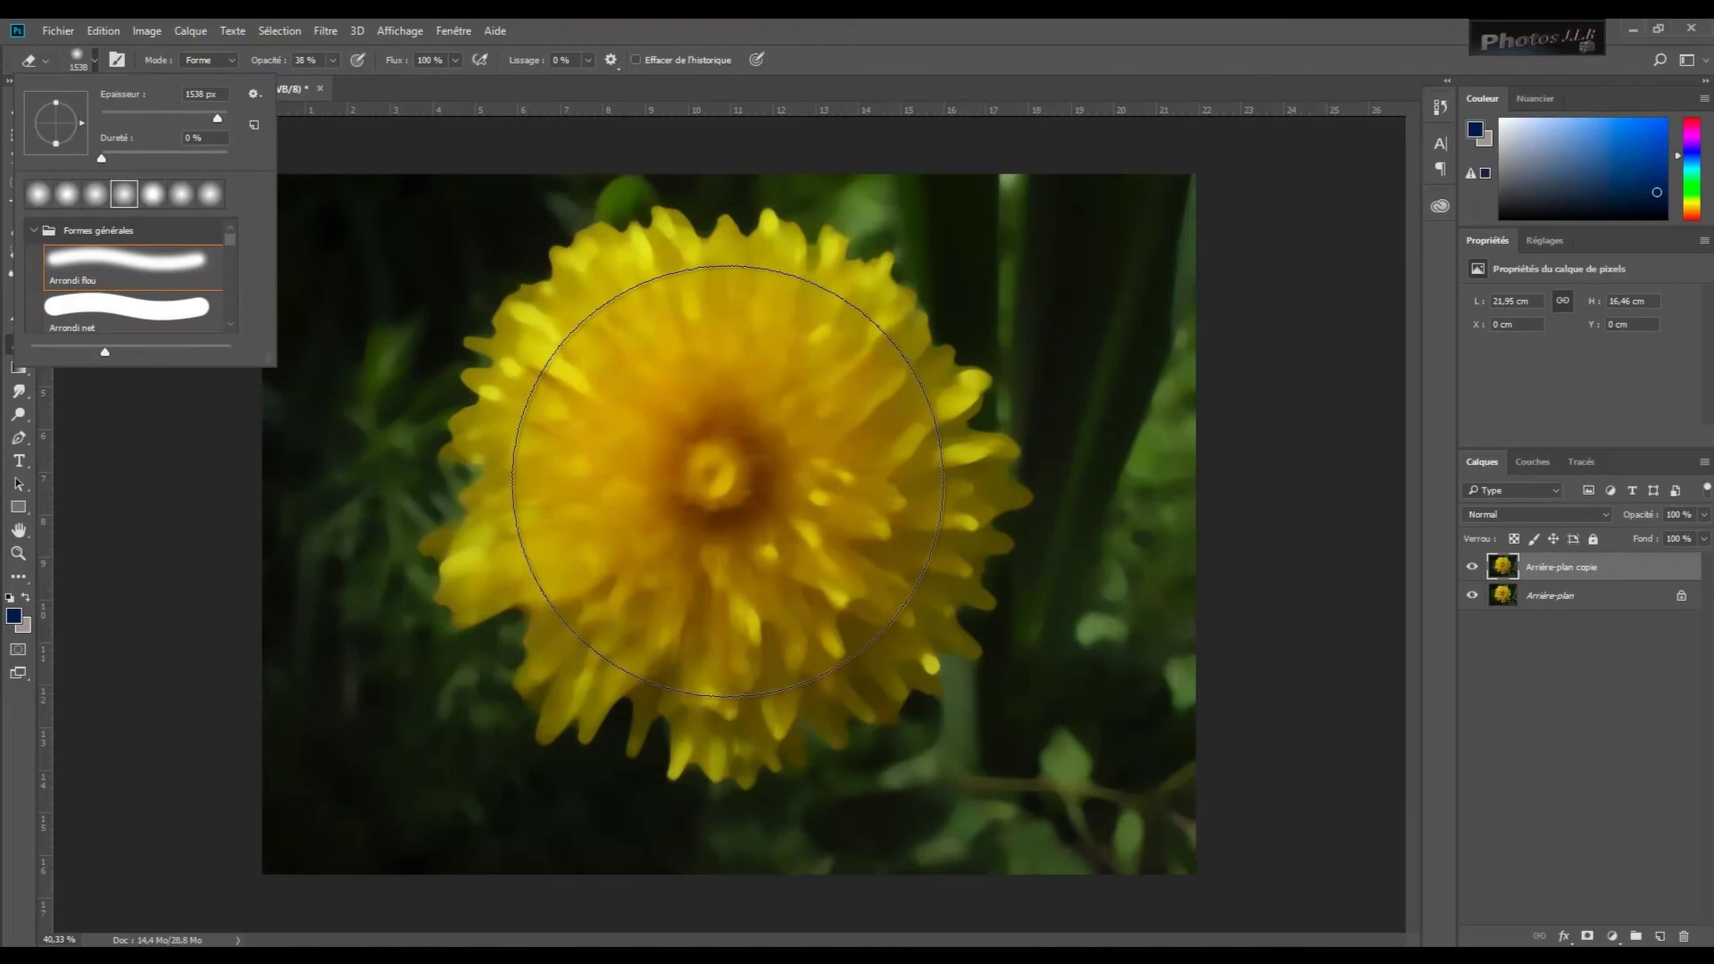
Adjust the eraser brush over the flower's centre to a 928 px diameter and 50% hardness
drag(729, 483, 547, 492)
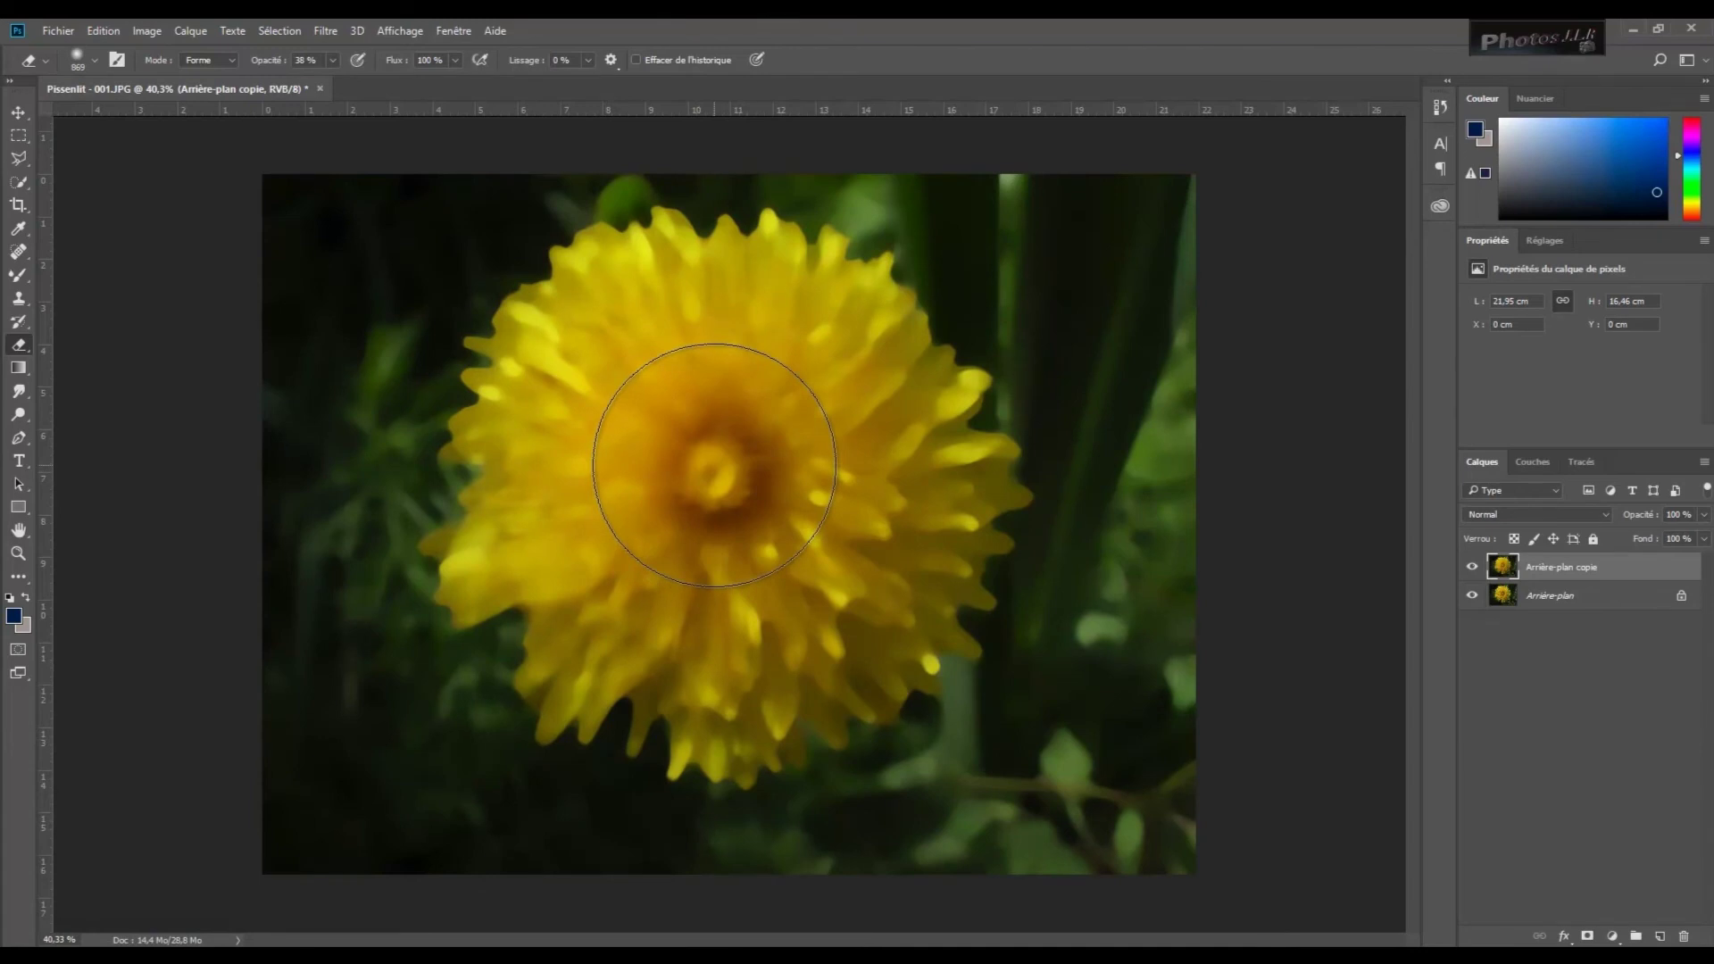
key(alt)
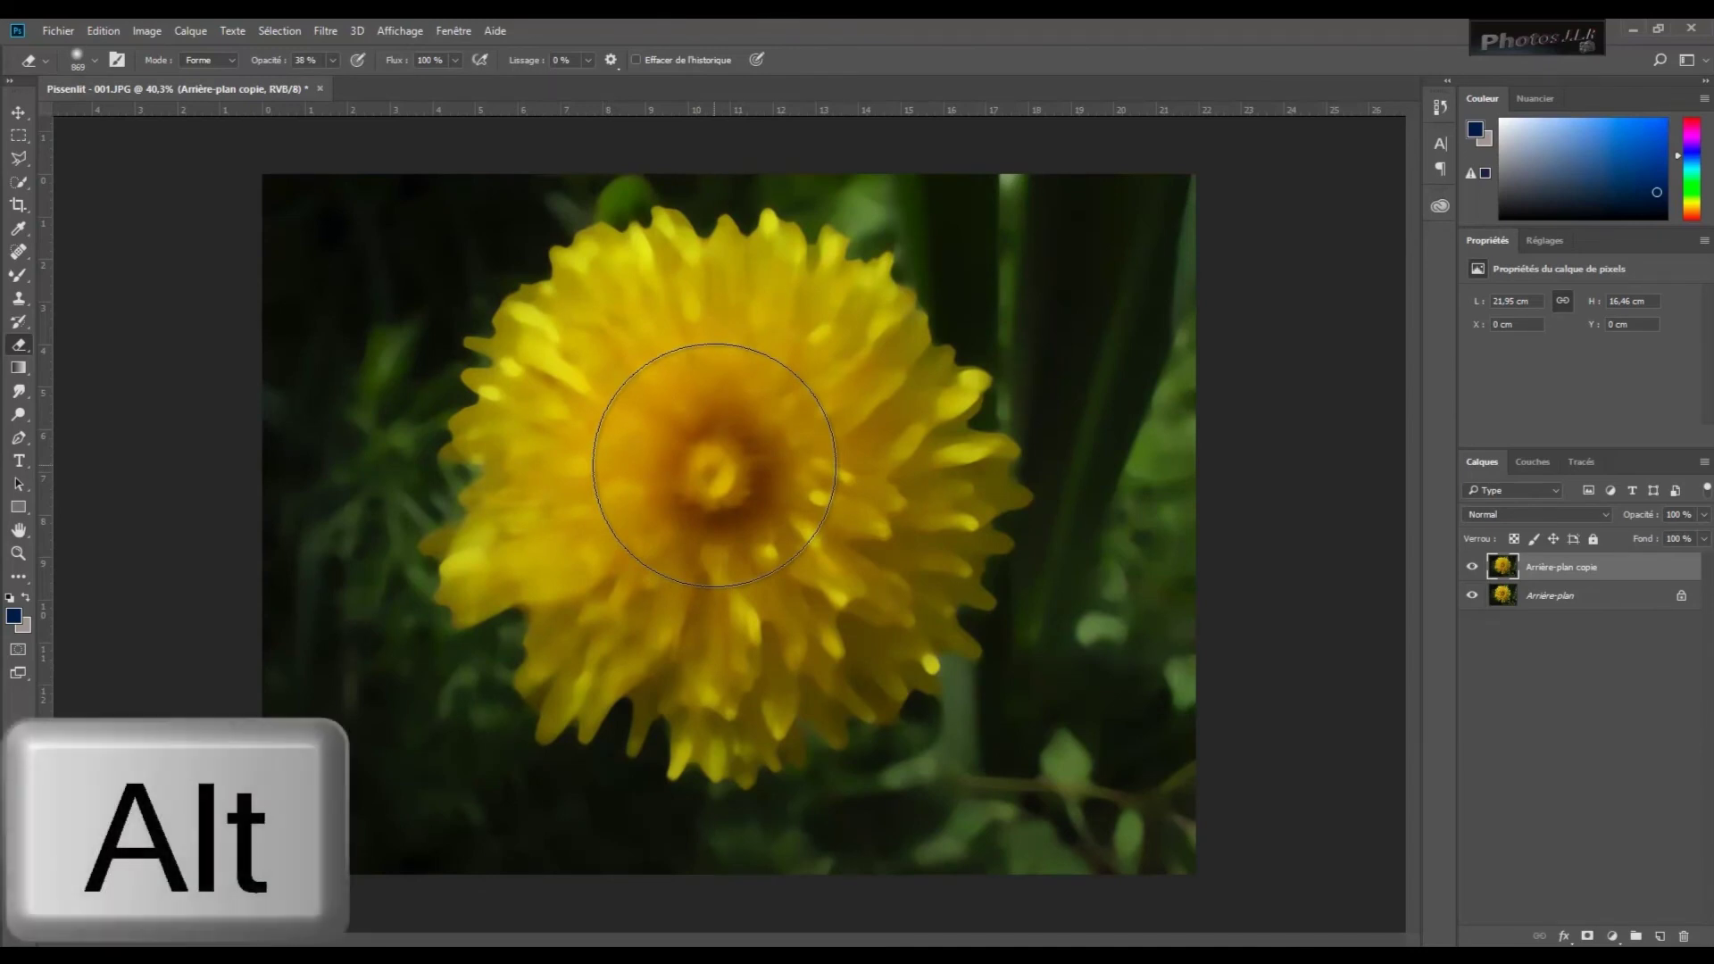
alt+right_click(714, 465)
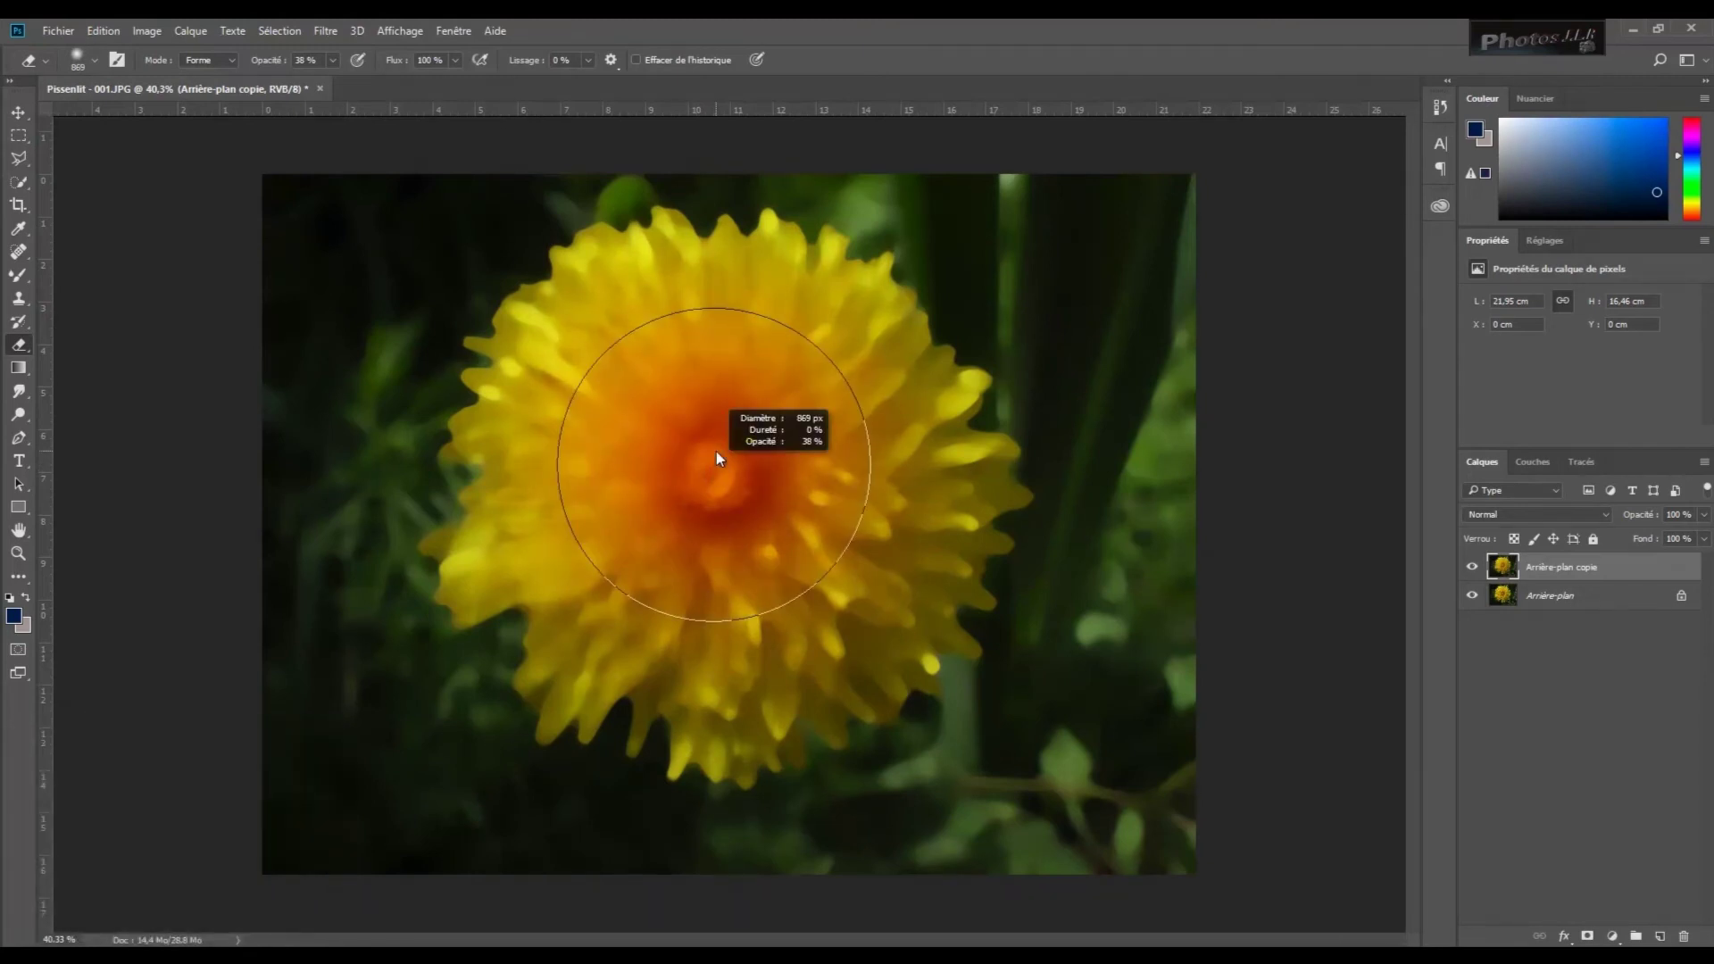
mouse_move(712, 490)
mouse_down()
mouse_move(710, 519)
mouse_move(731, 480)
mouse_up()
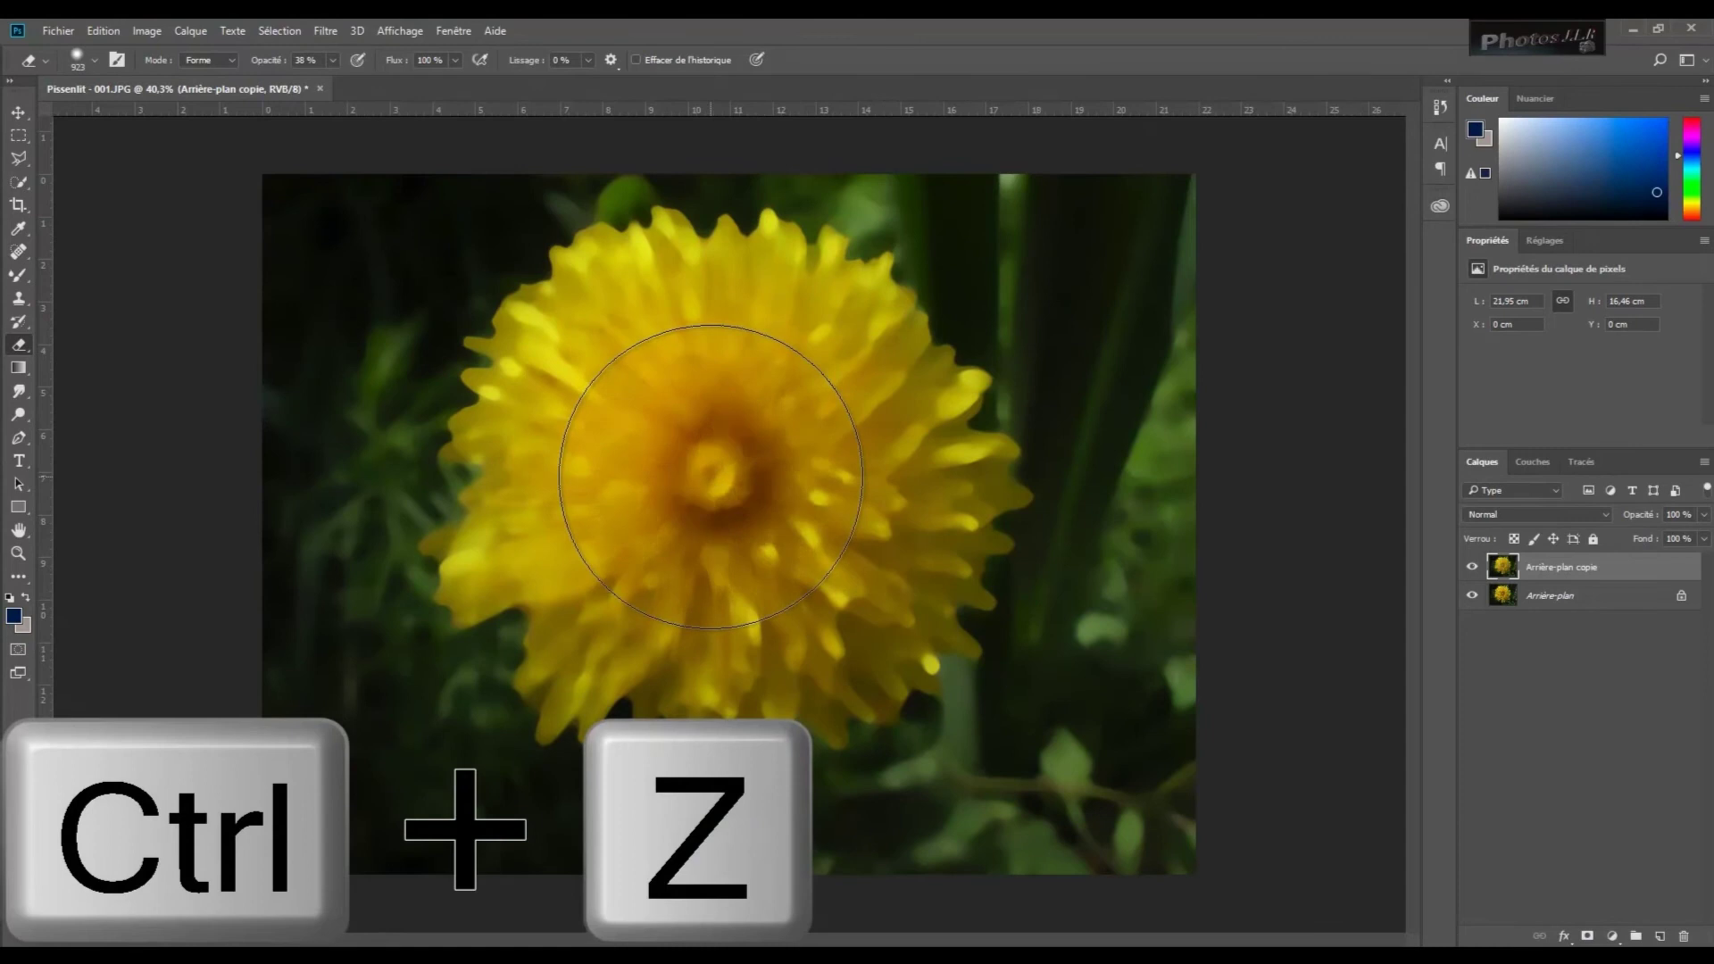
right_click(746, 464)
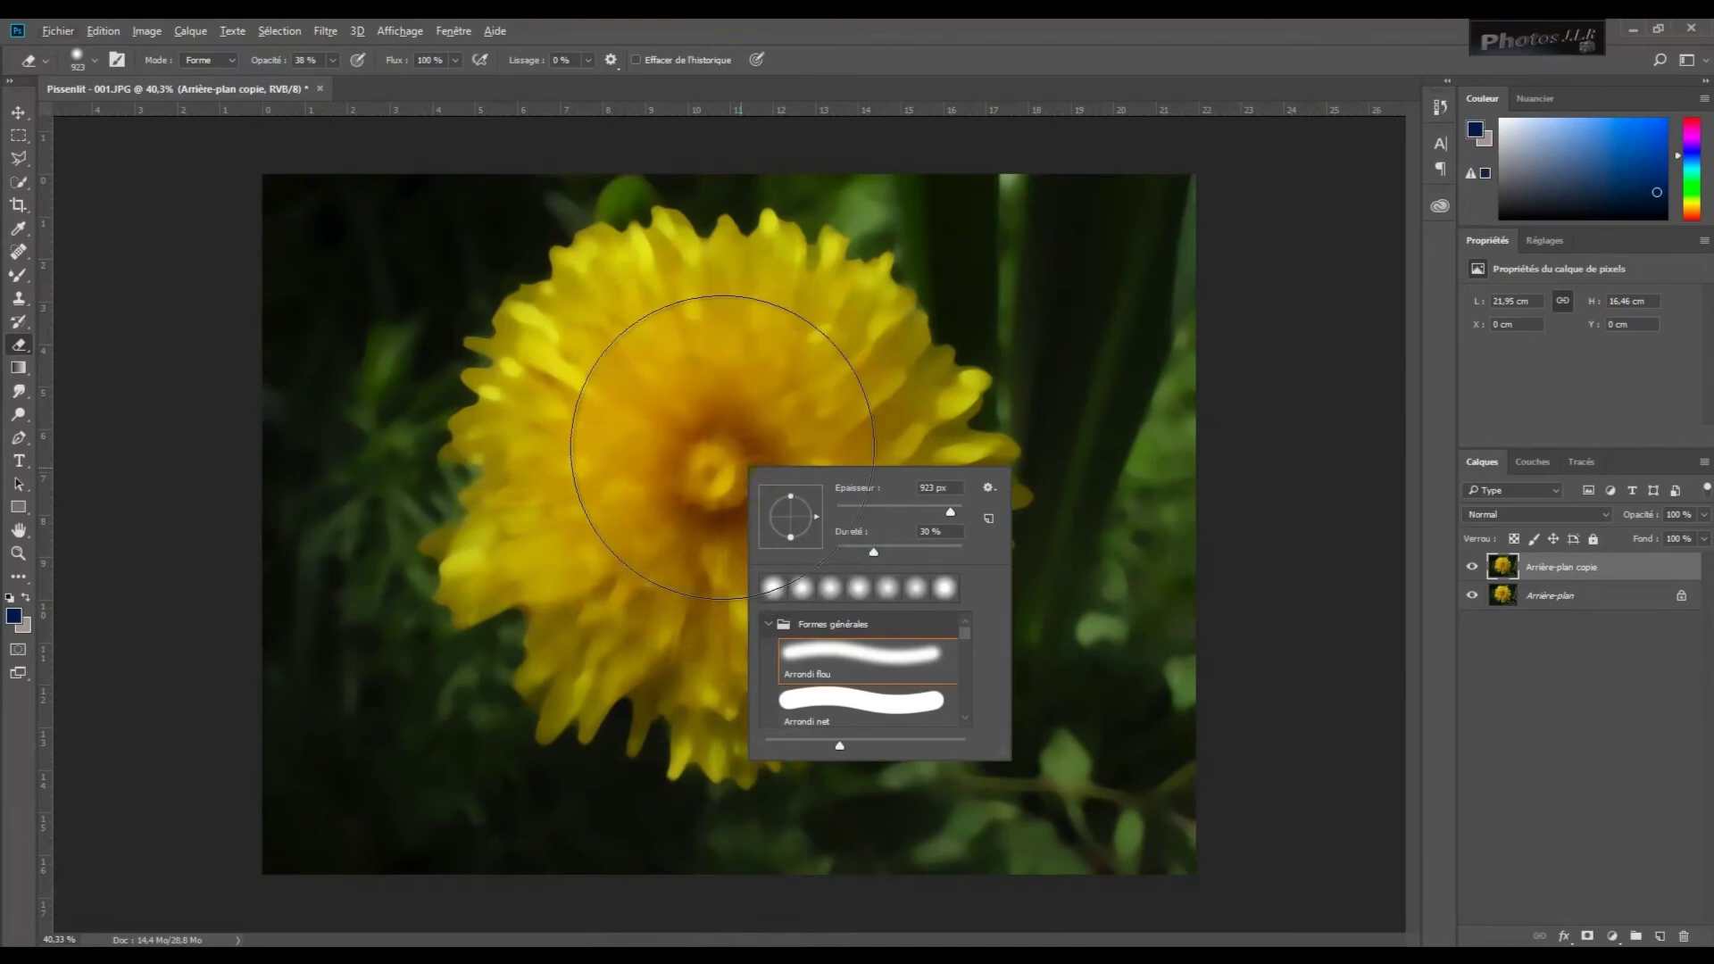
alt+right_click(721, 447)
drag(725, 438, 727, 452)
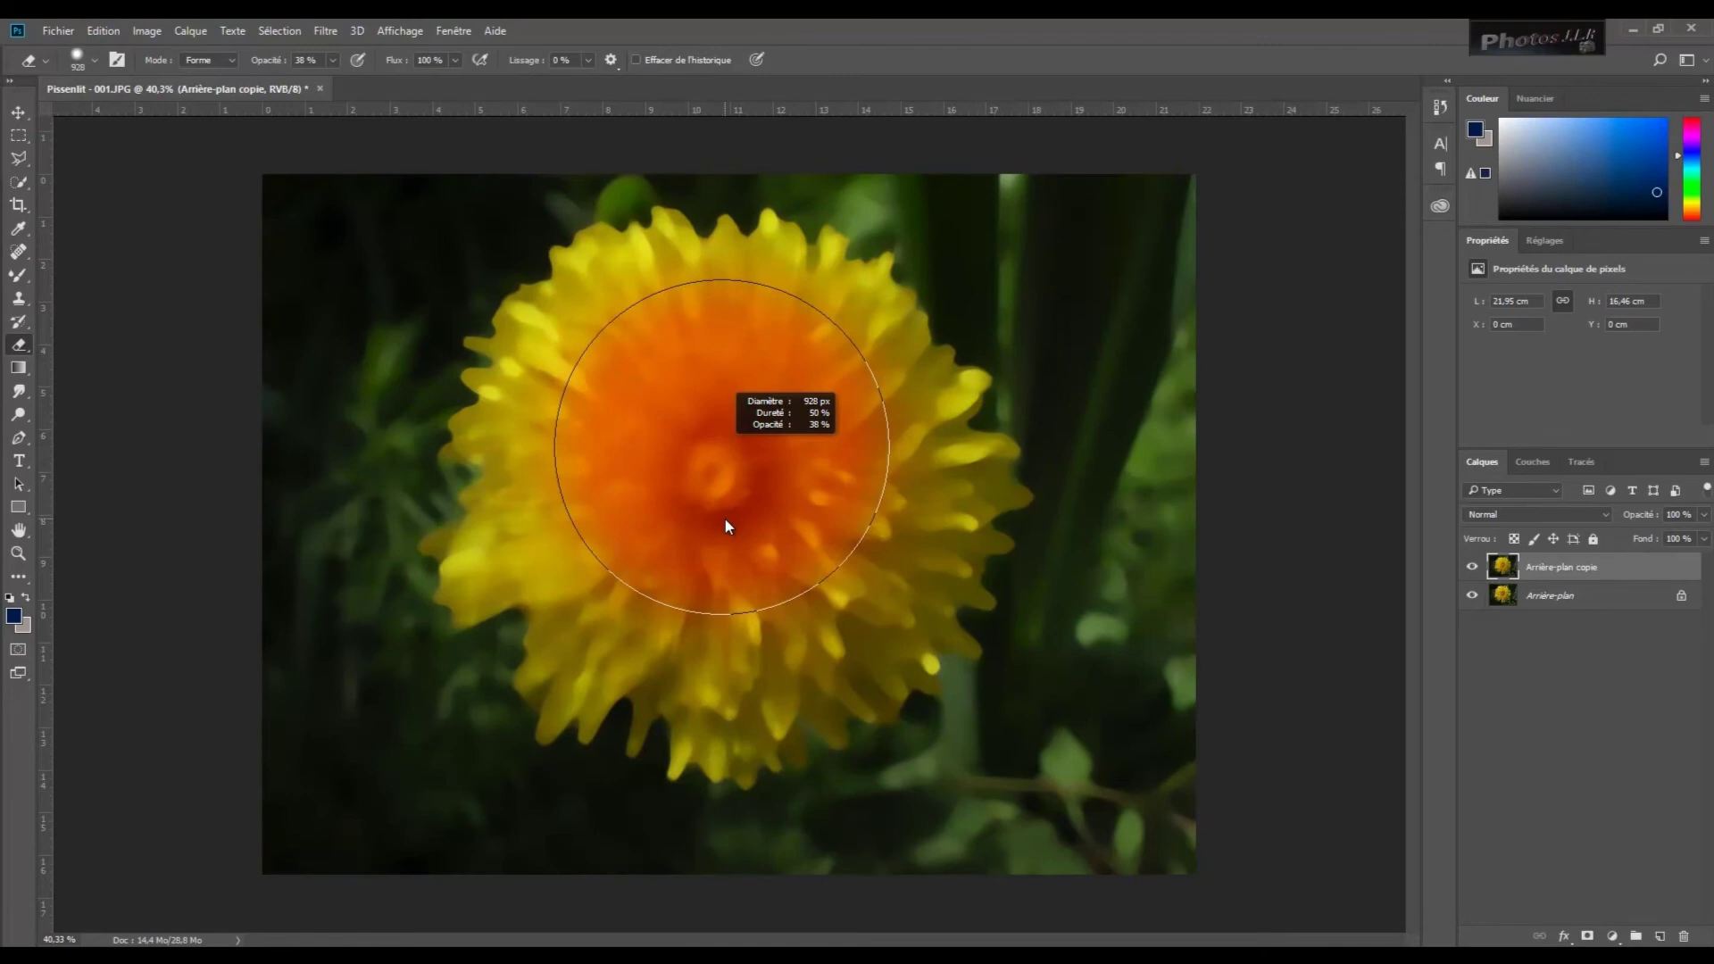
drag(725, 518, 725, 518)
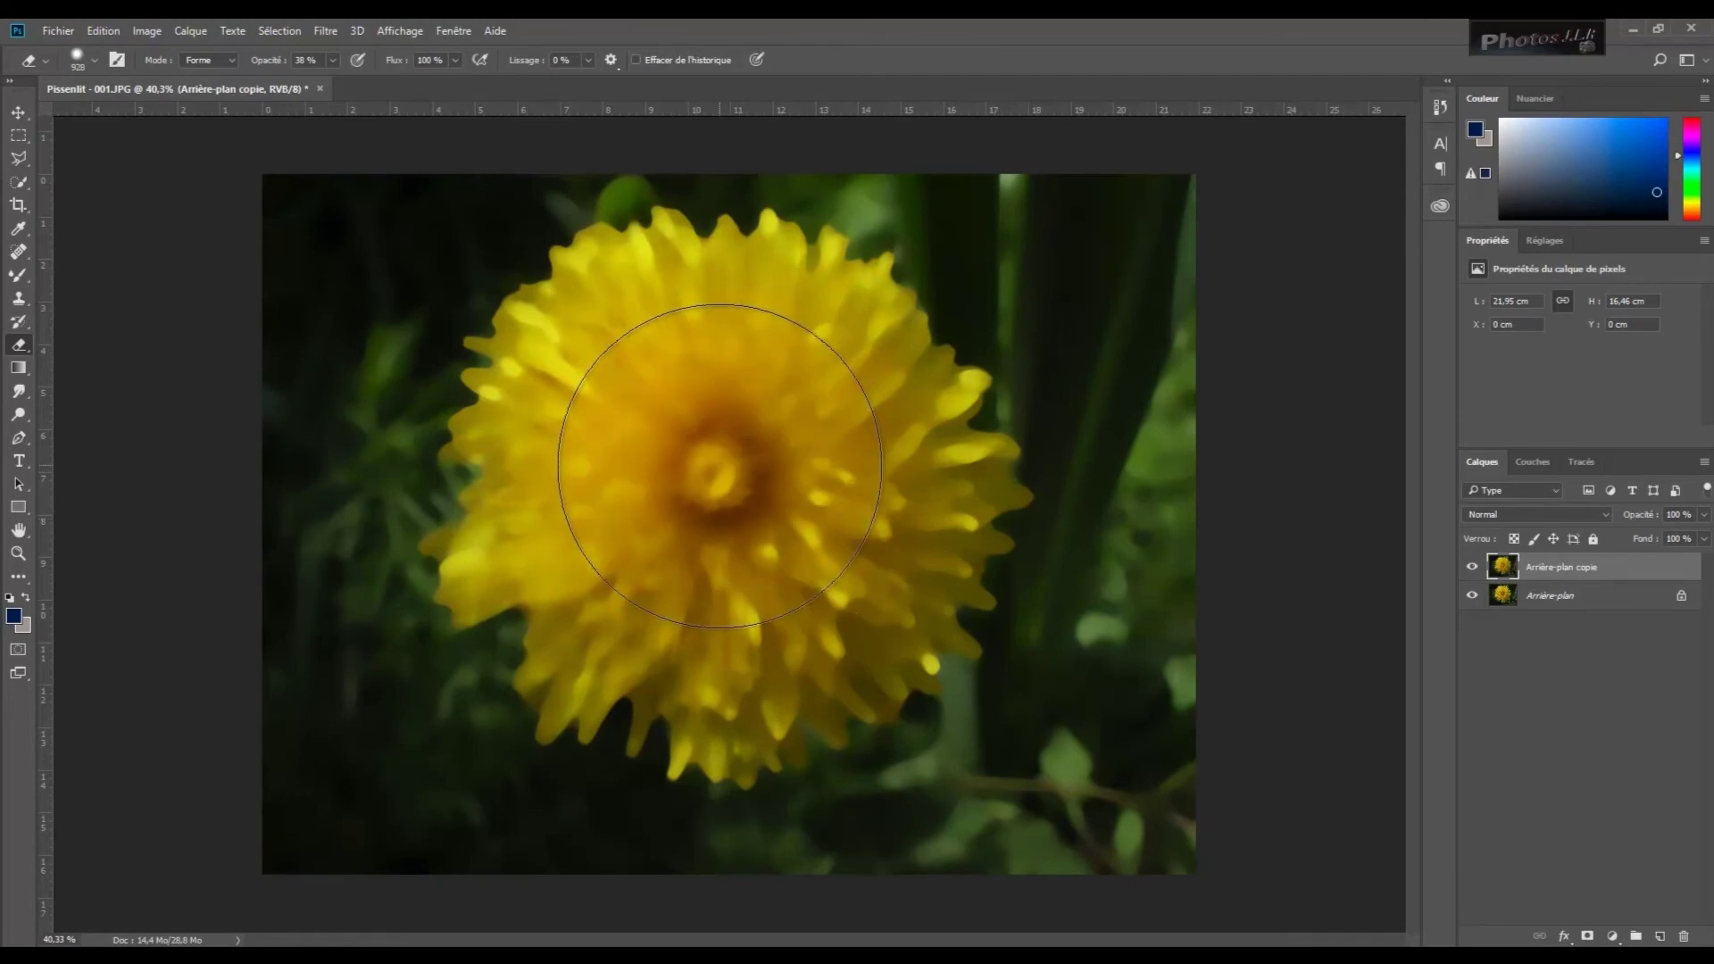
Erase once over the flower's centre on the filtered copy and undo the erasure
click(714, 473)
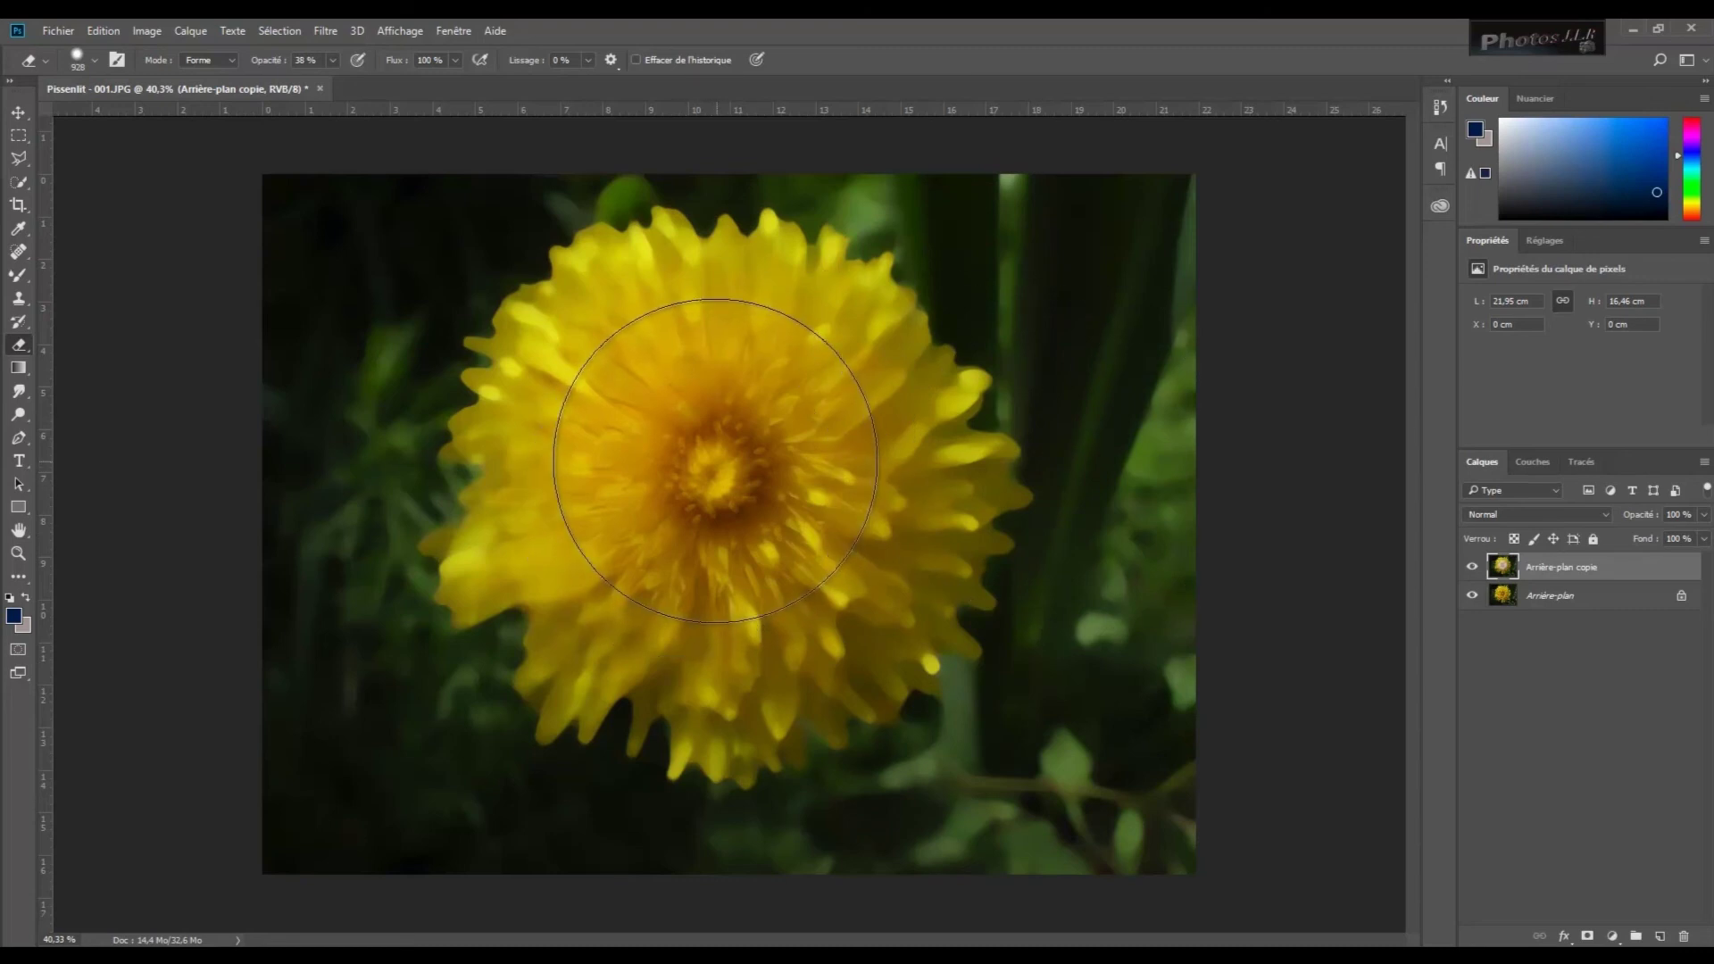
key(ctrl+z)
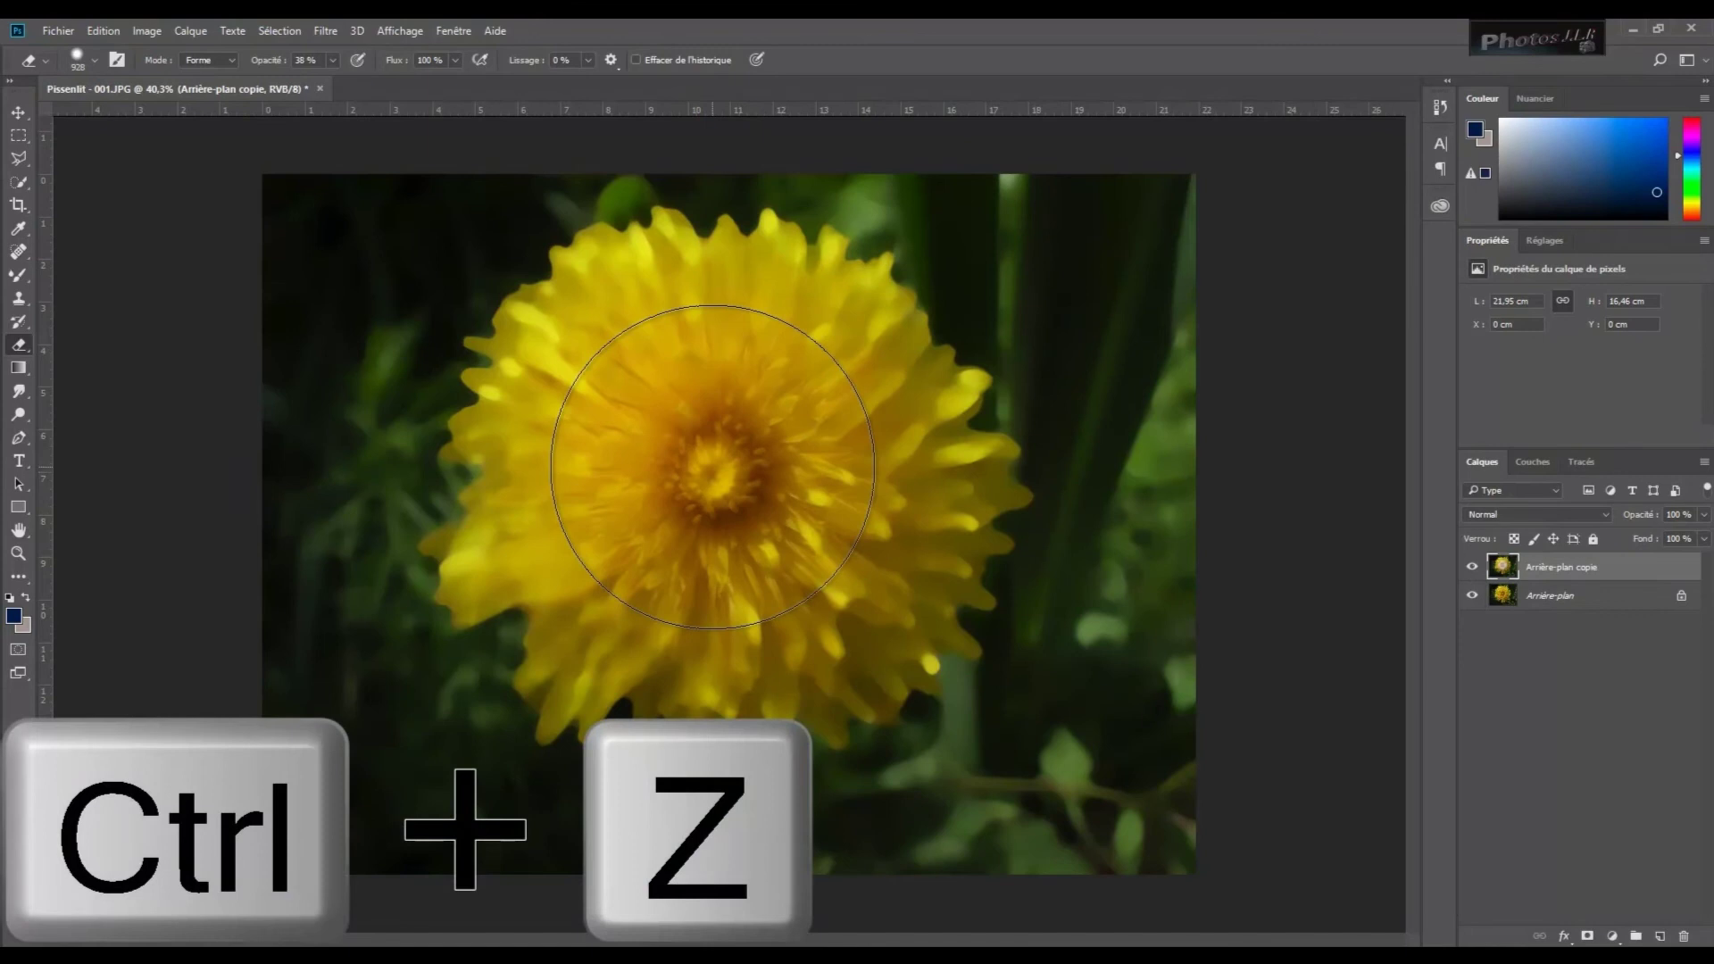
key(ctrl+z)
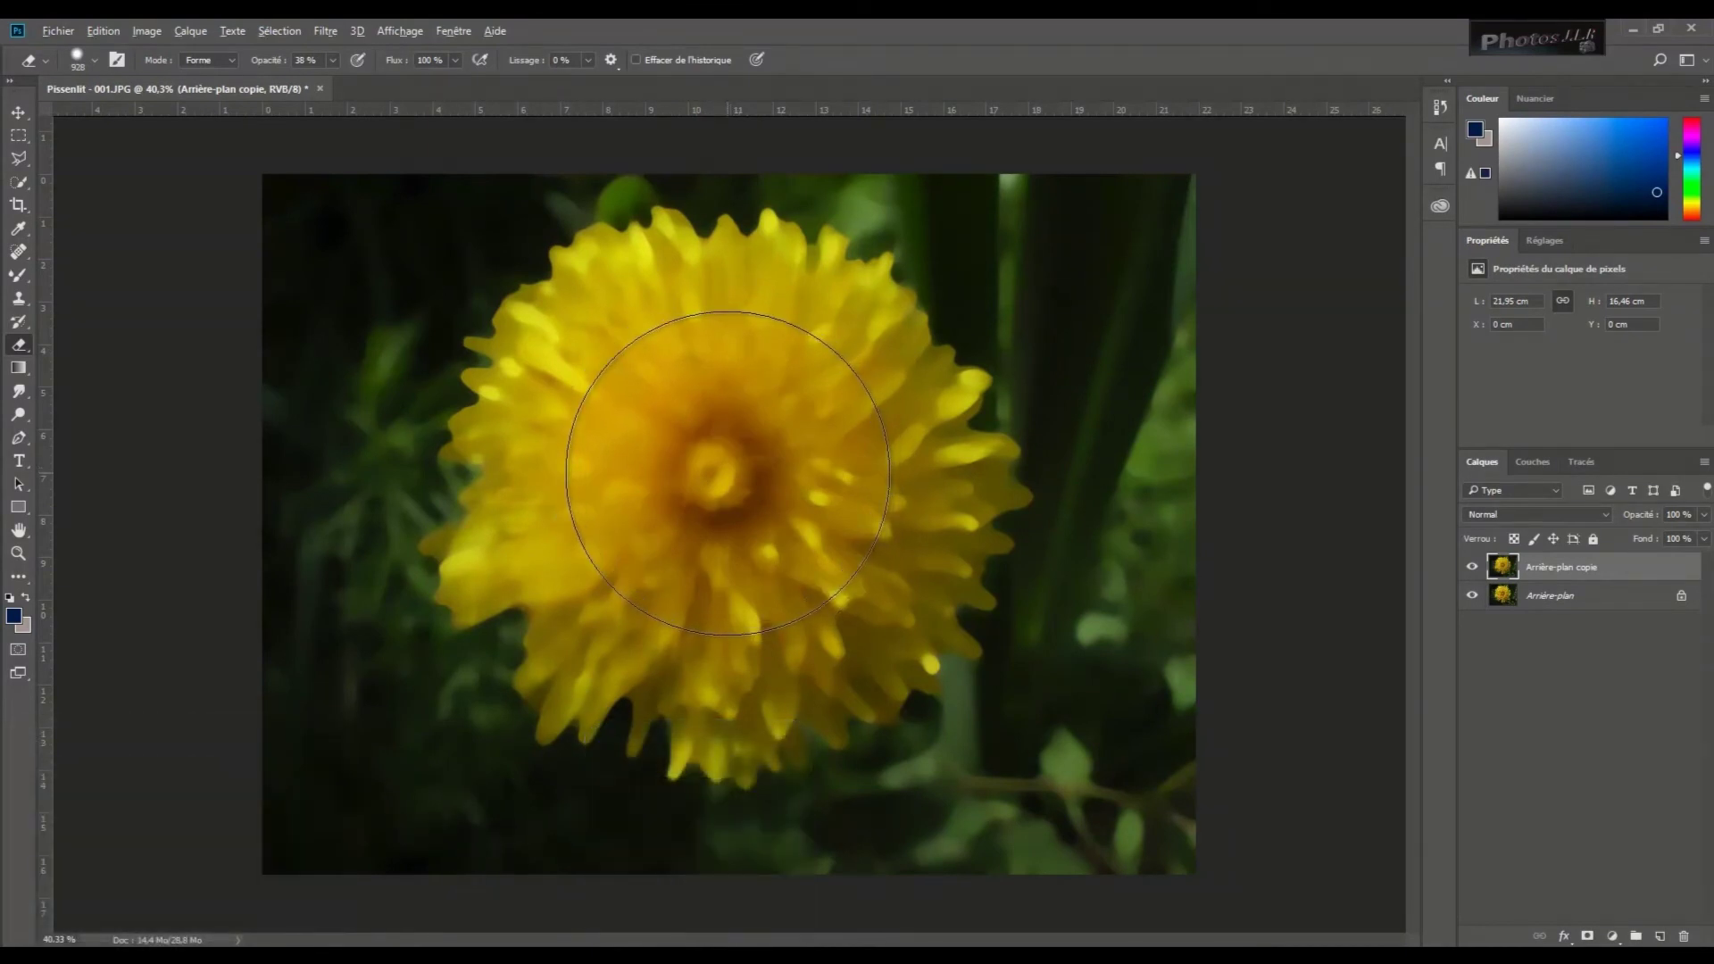
Readjust the eraser brush's diameter and hardness over the flower's centre
alt+right_click(727, 473)
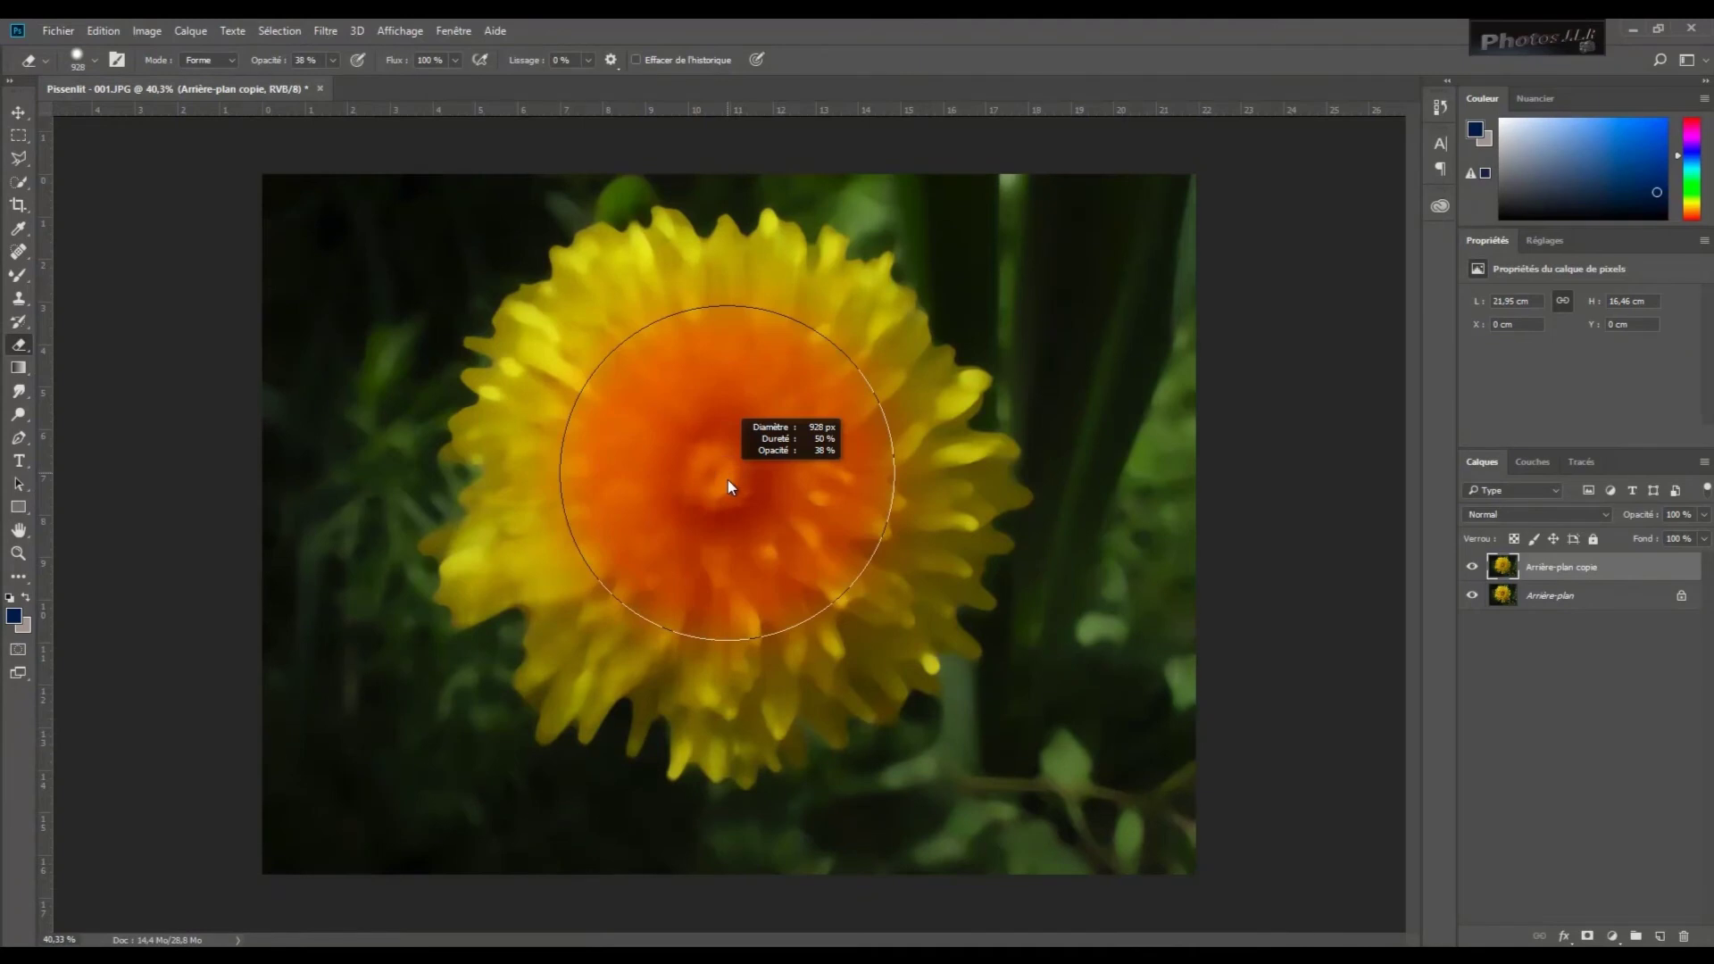
drag(729, 486, 734, 531)
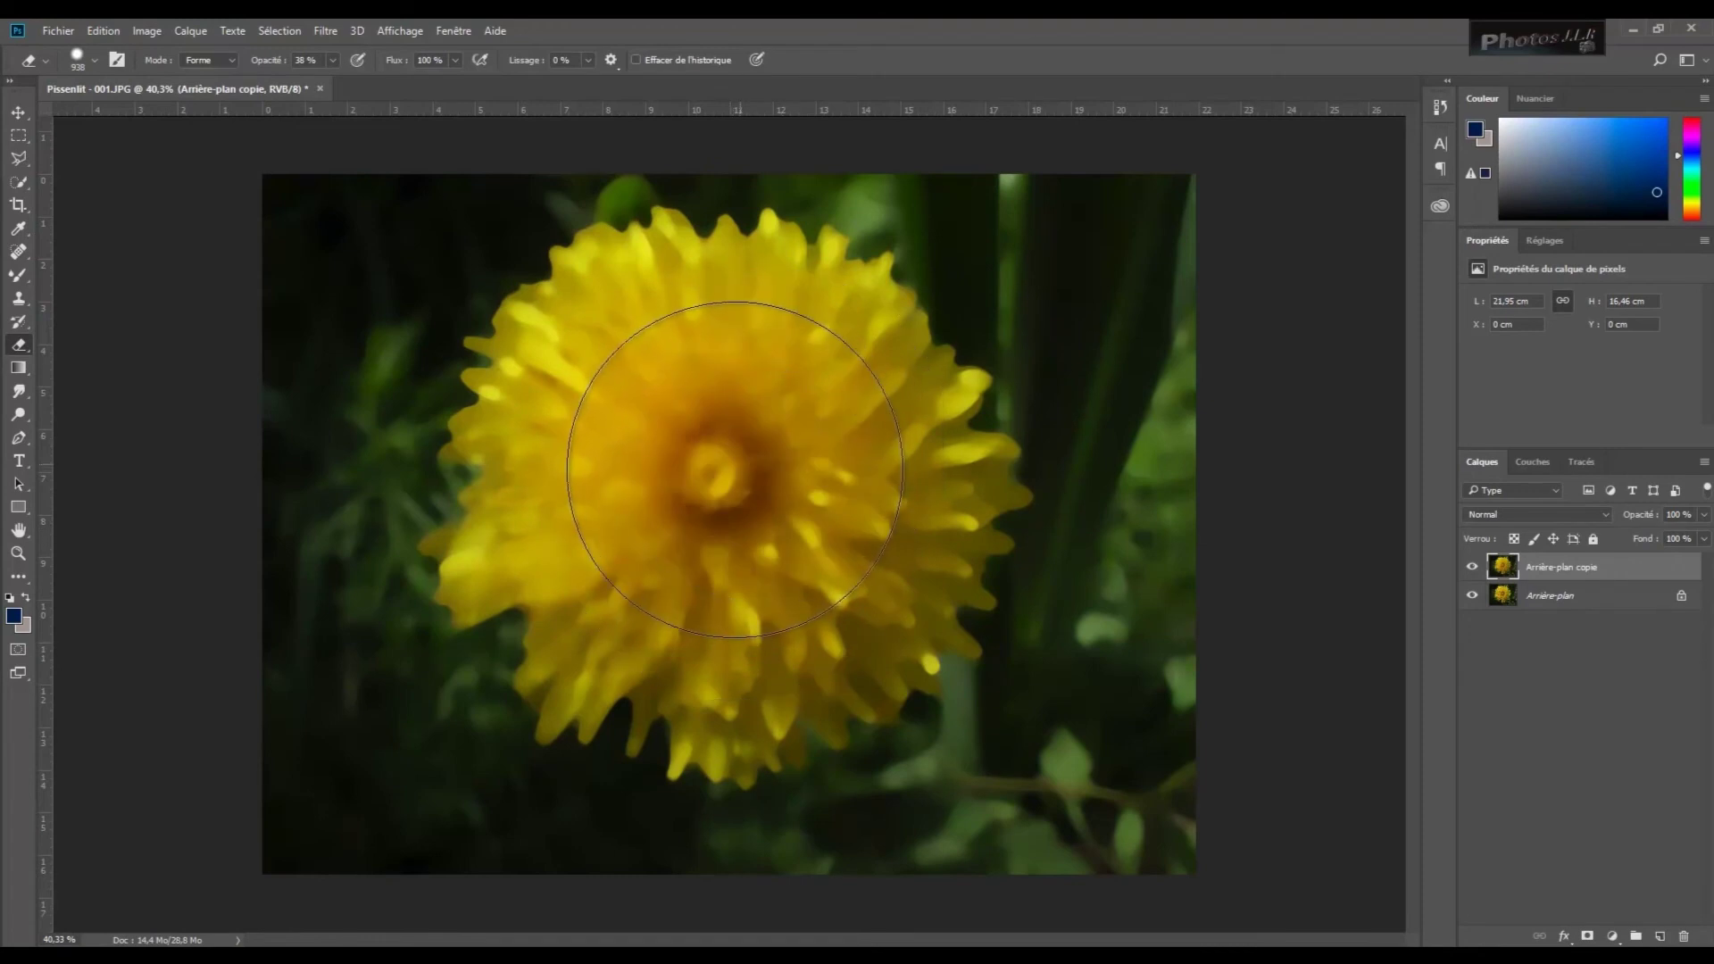
Try erasing the flower's centre on the filtered copy with the readjusted brush and undo that erasure
click(721, 485)
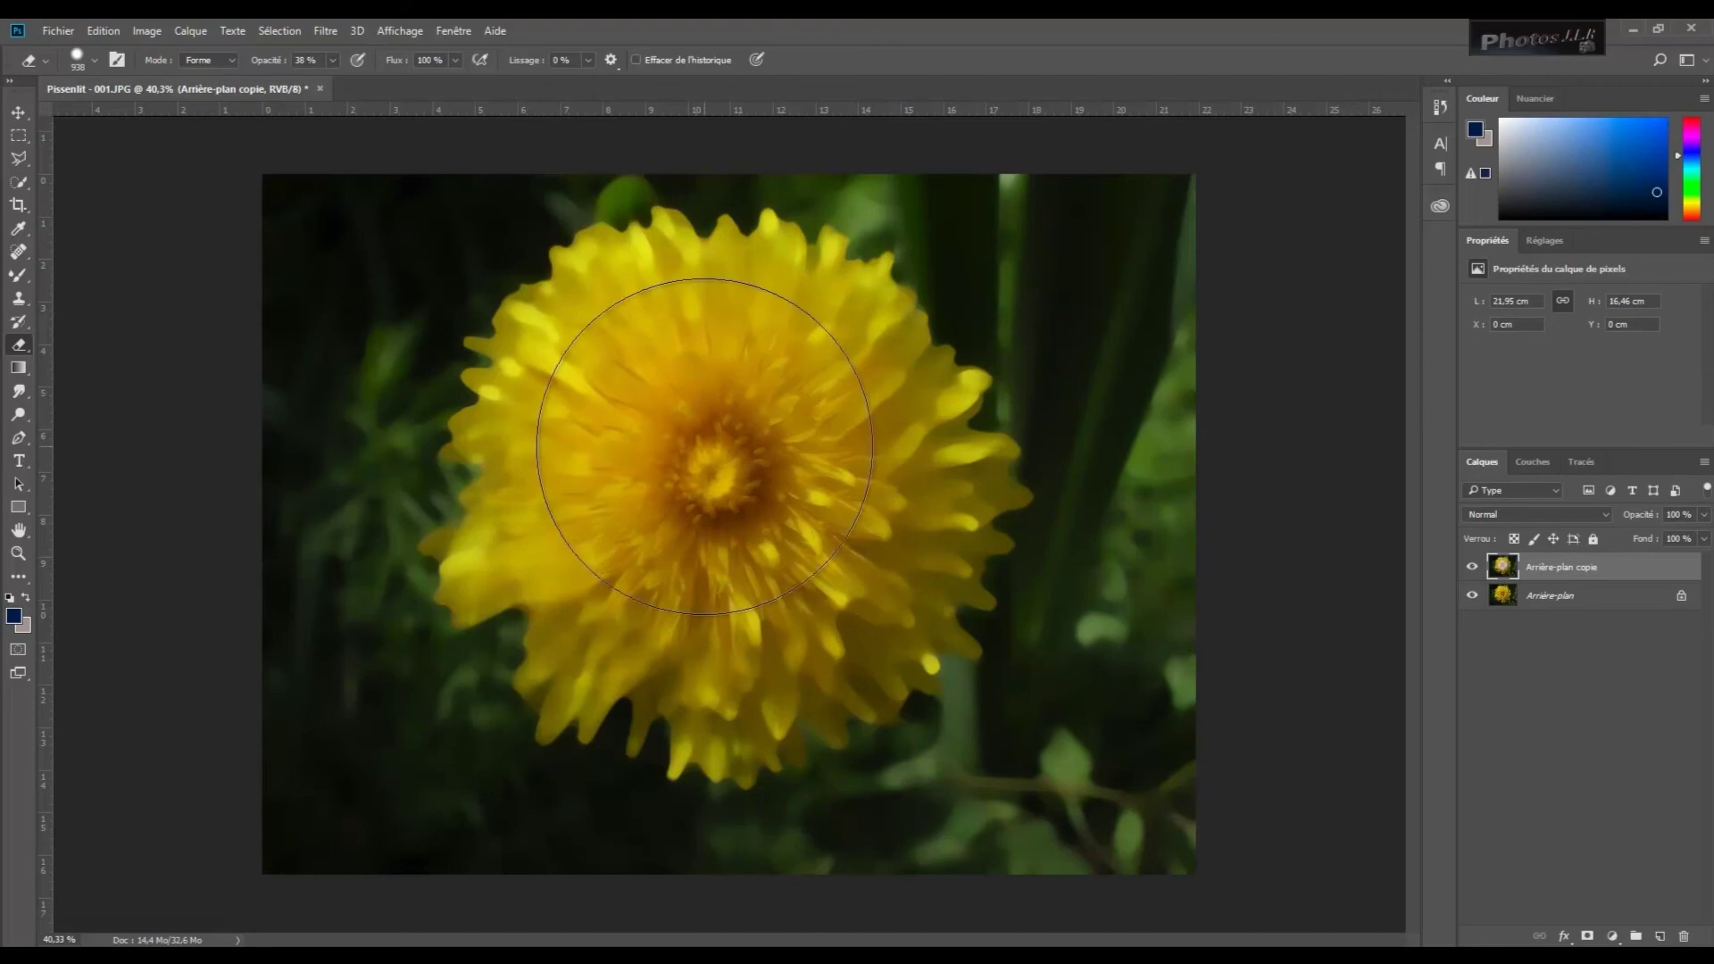
key(ctrl+z)
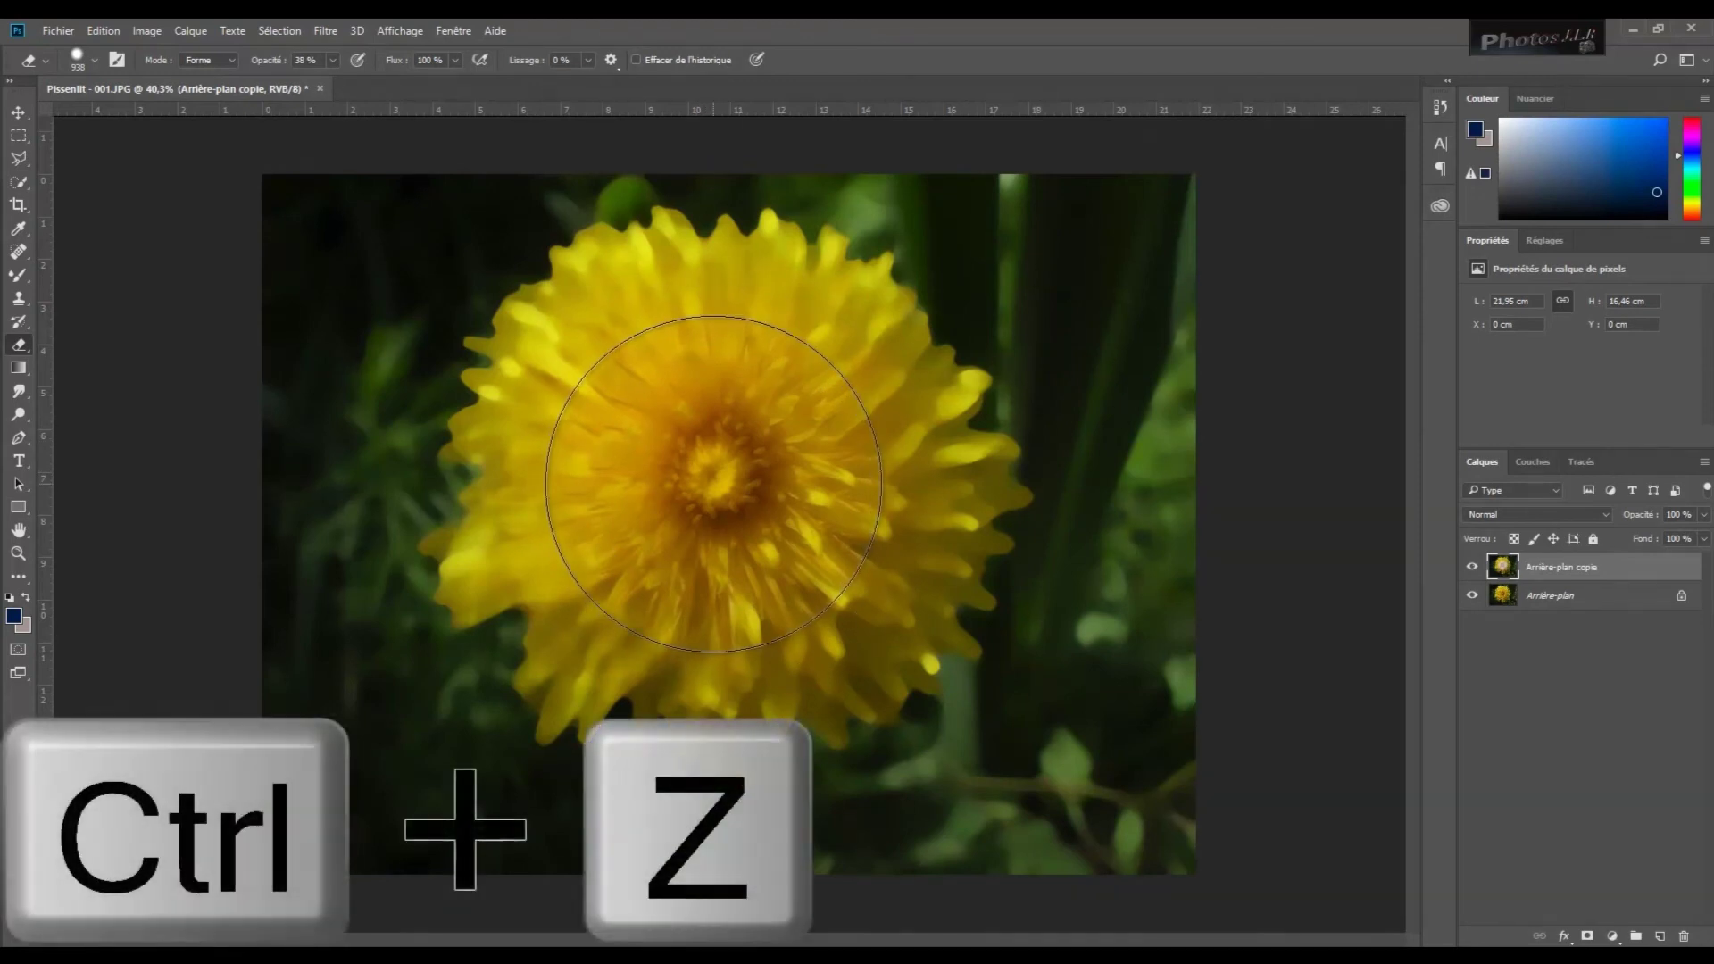
key(ctrl+z)
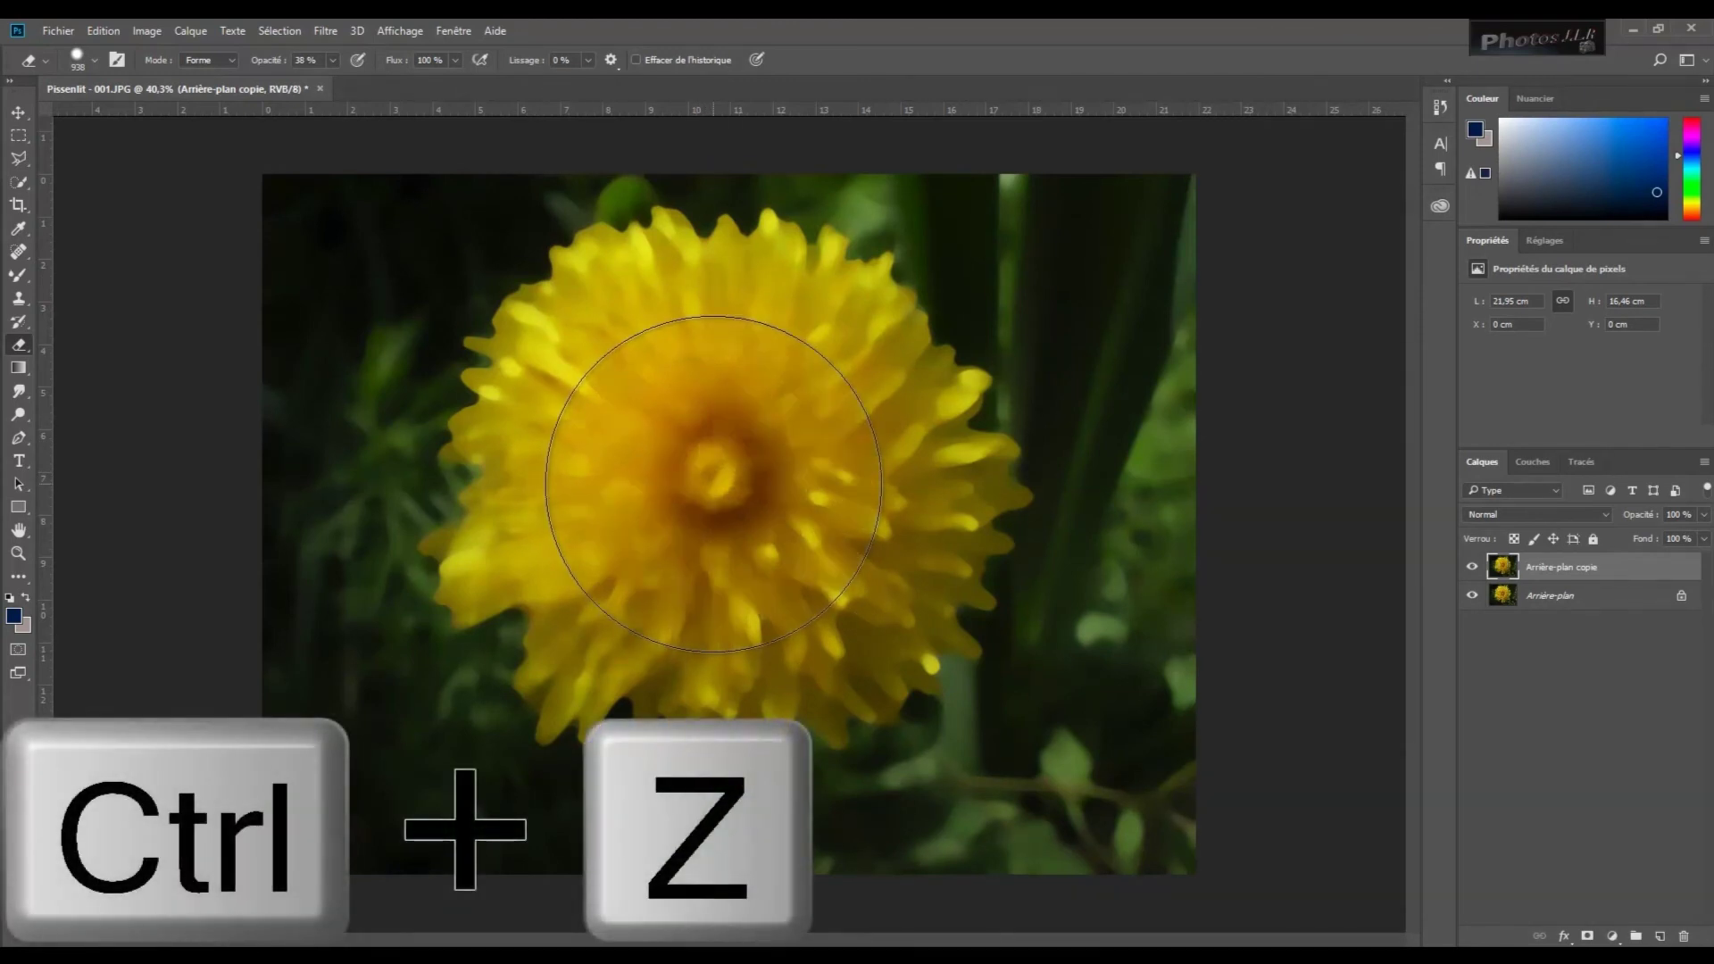
Enlarge the eraser brush to a 1166 px diameter and erase over the flower's centre on the filtered copy
drag(719, 463, 779, 487)
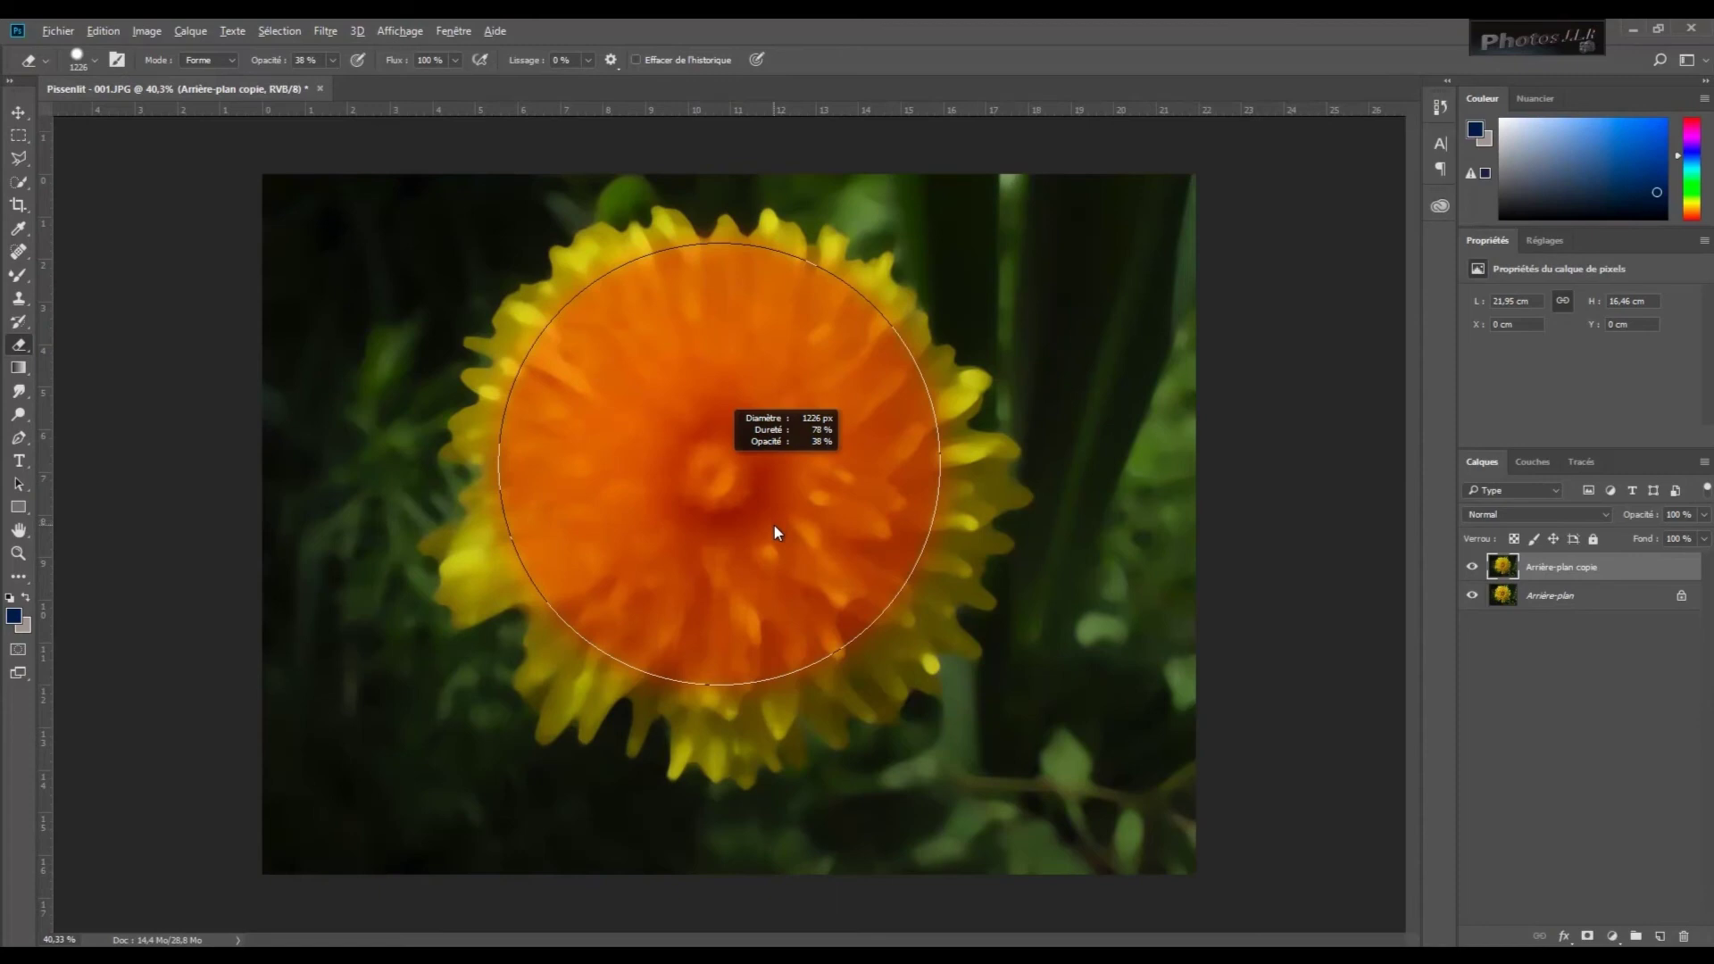
drag(775, 528, 705, 487)
key(ctrl+z)
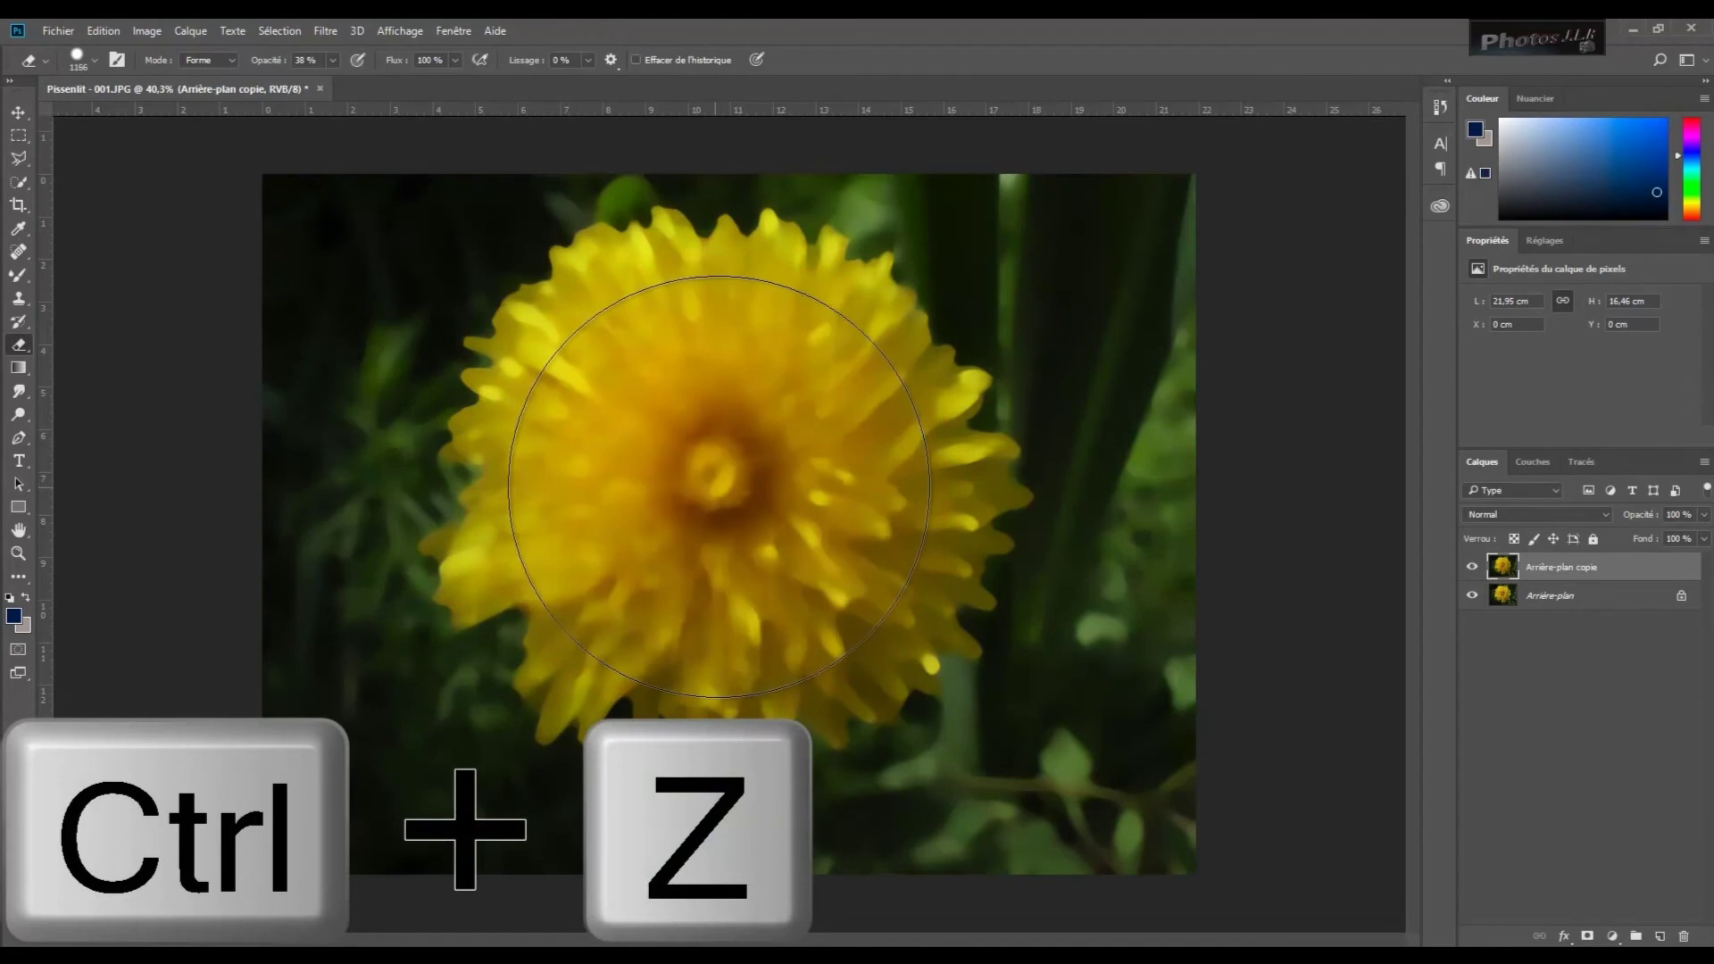
click(726, 479)
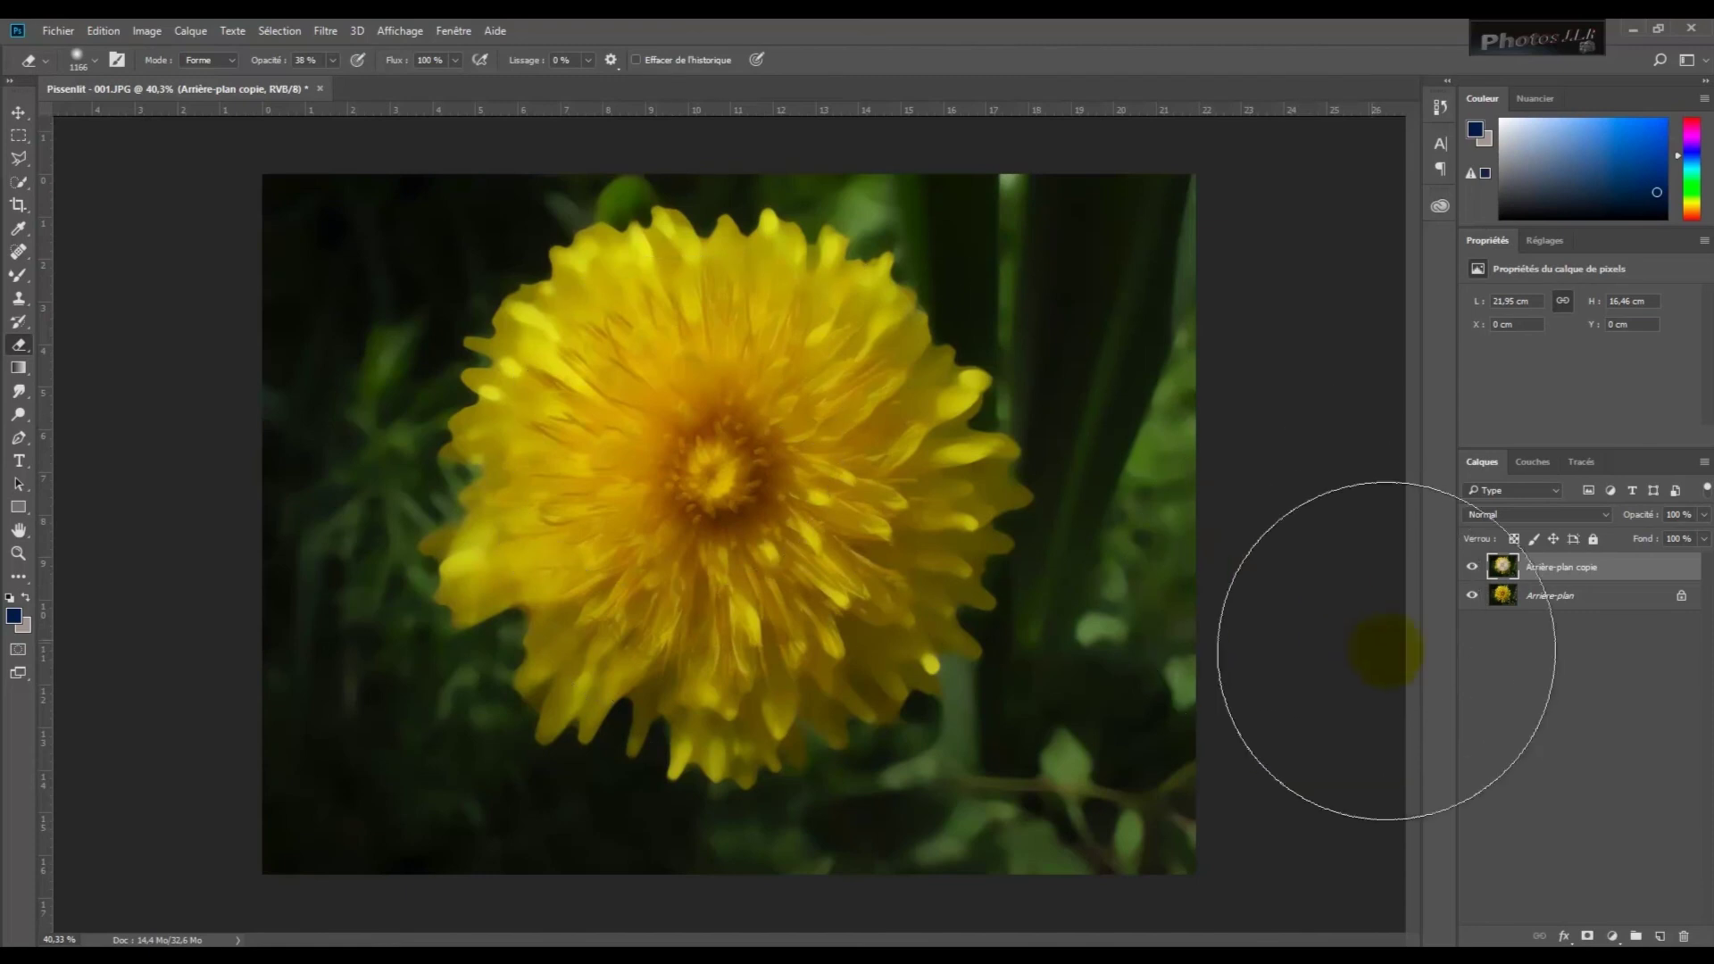
Flatten the image and unlock the resulting background layer
right_click(1644, 576)
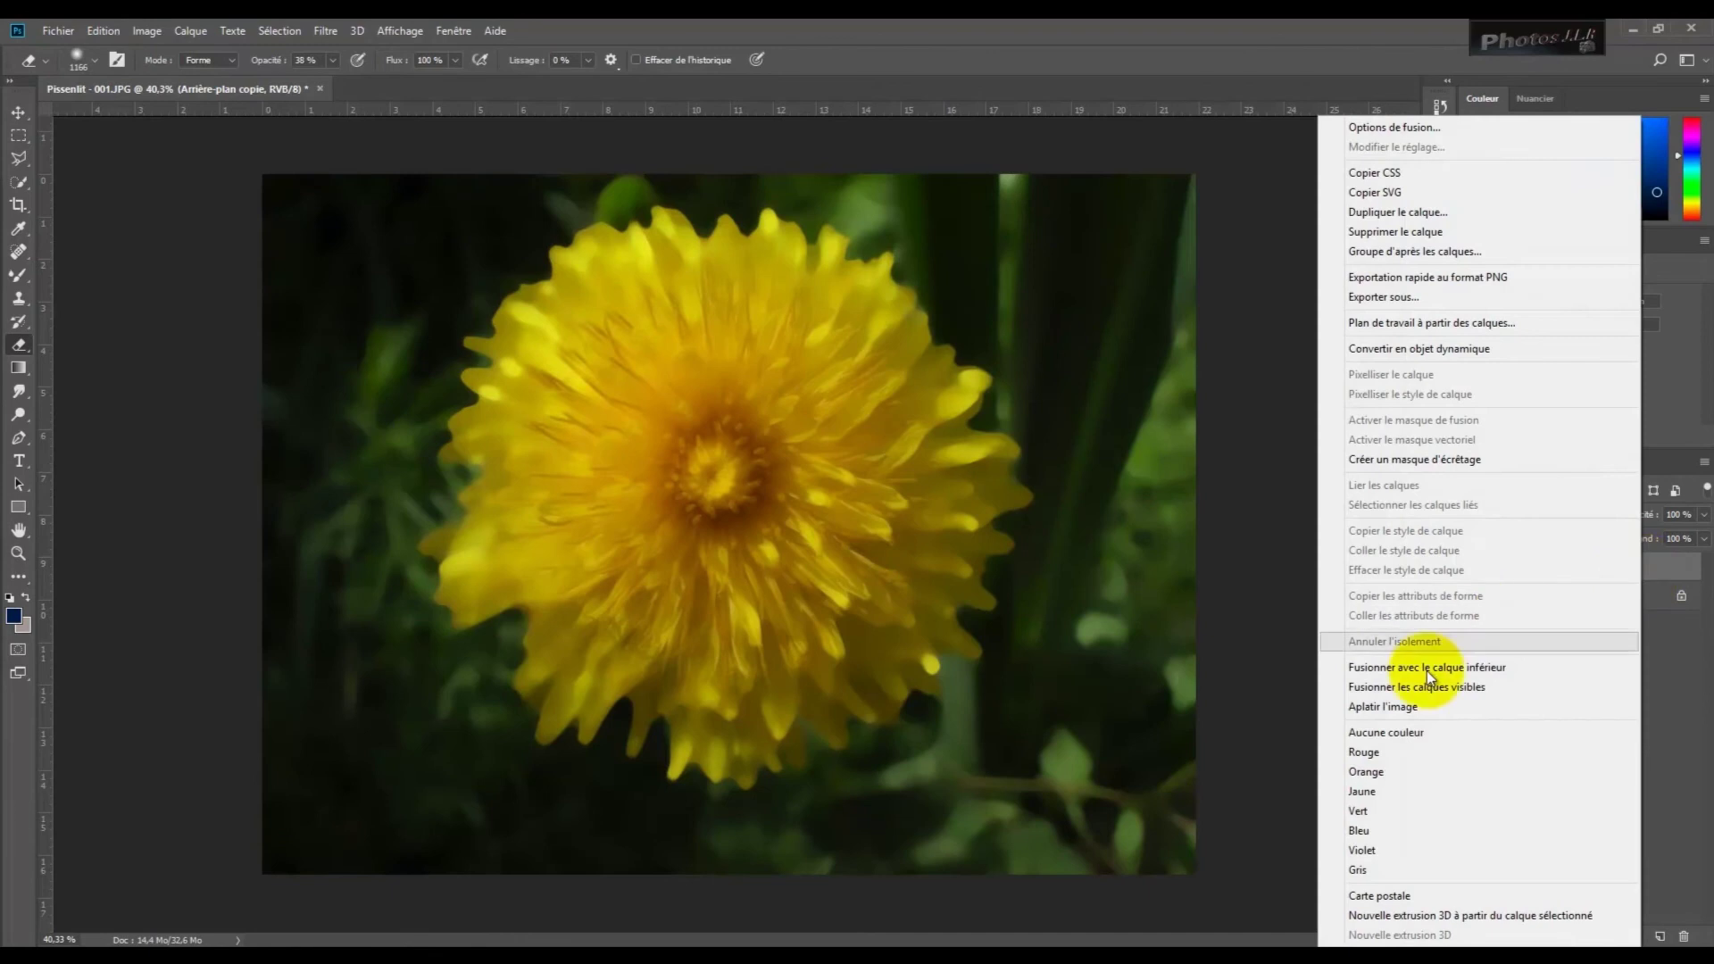
click(1389, 707)
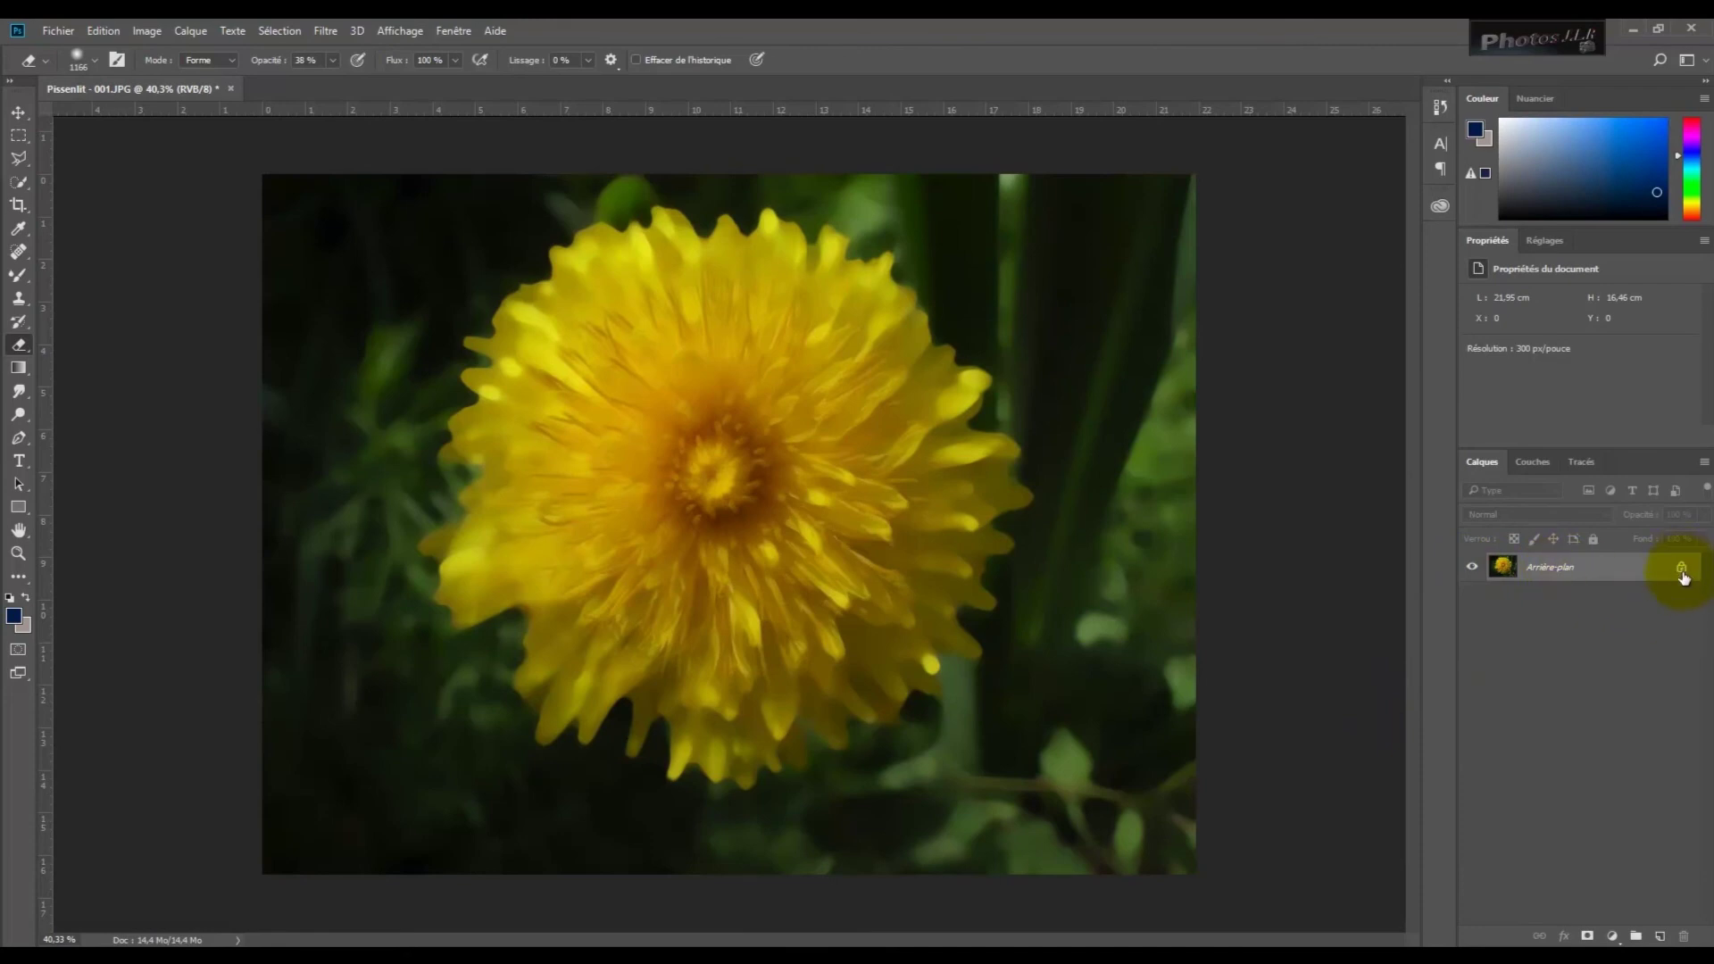
drag(1684, 578, 1686, 937)
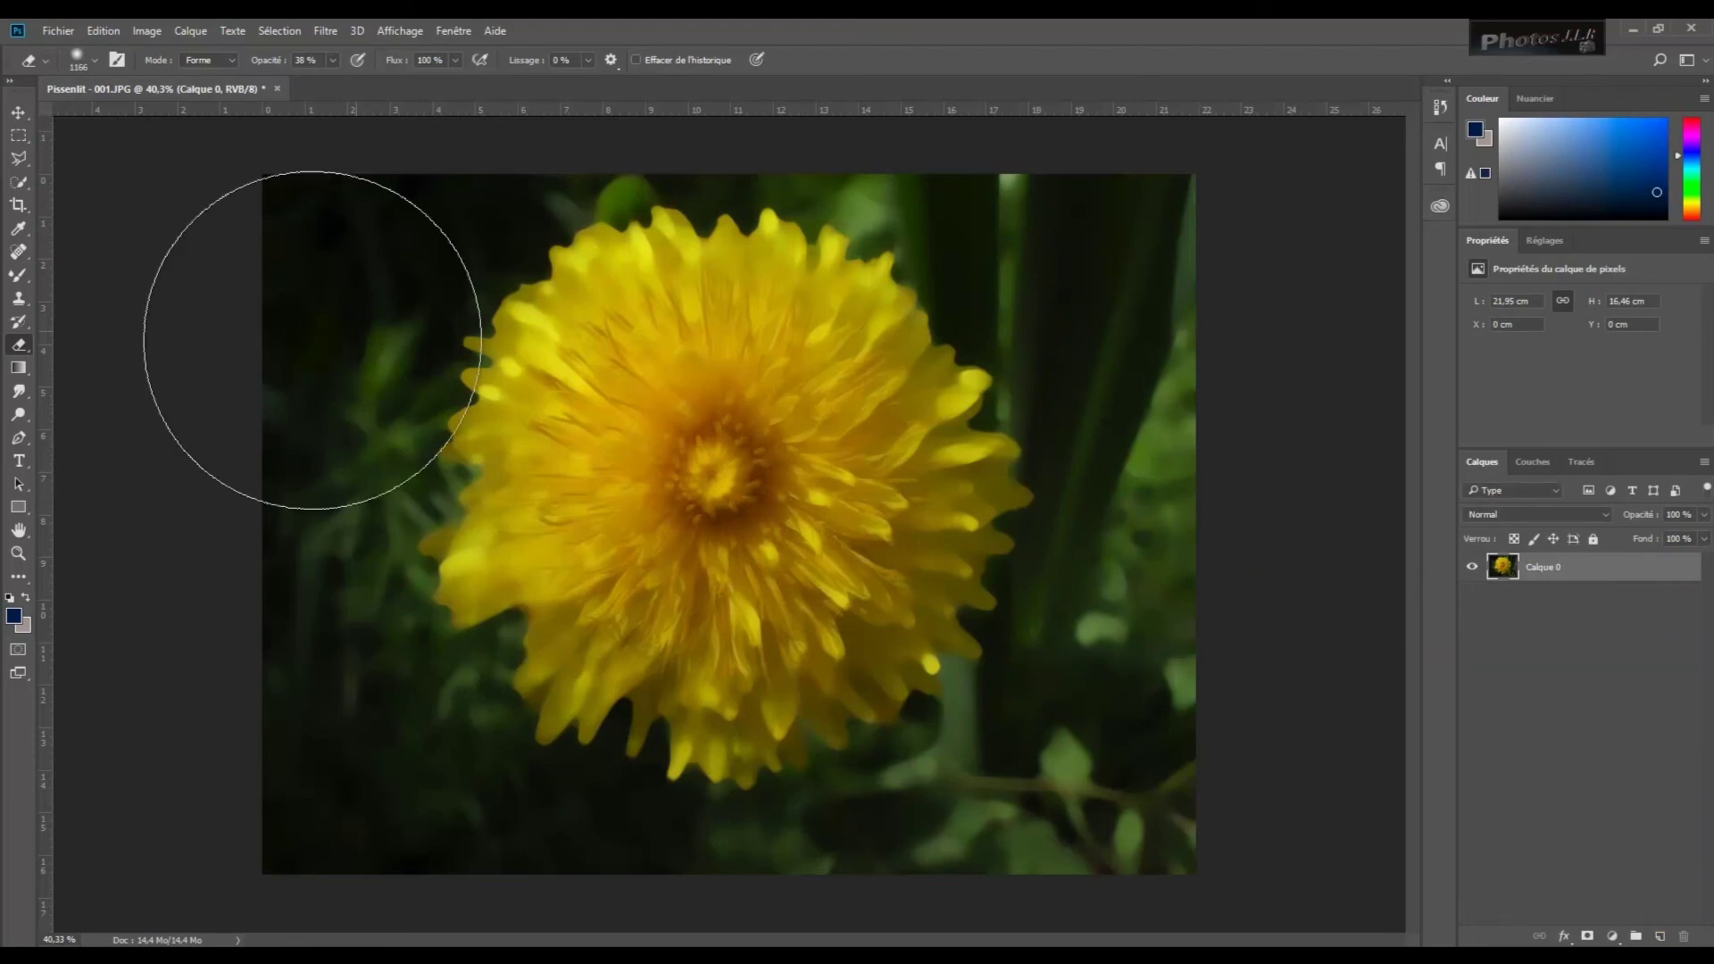
Open the Filter Gallery for the unlocked layer with the Placage de texture filter in the Textures category
click(18, 111)
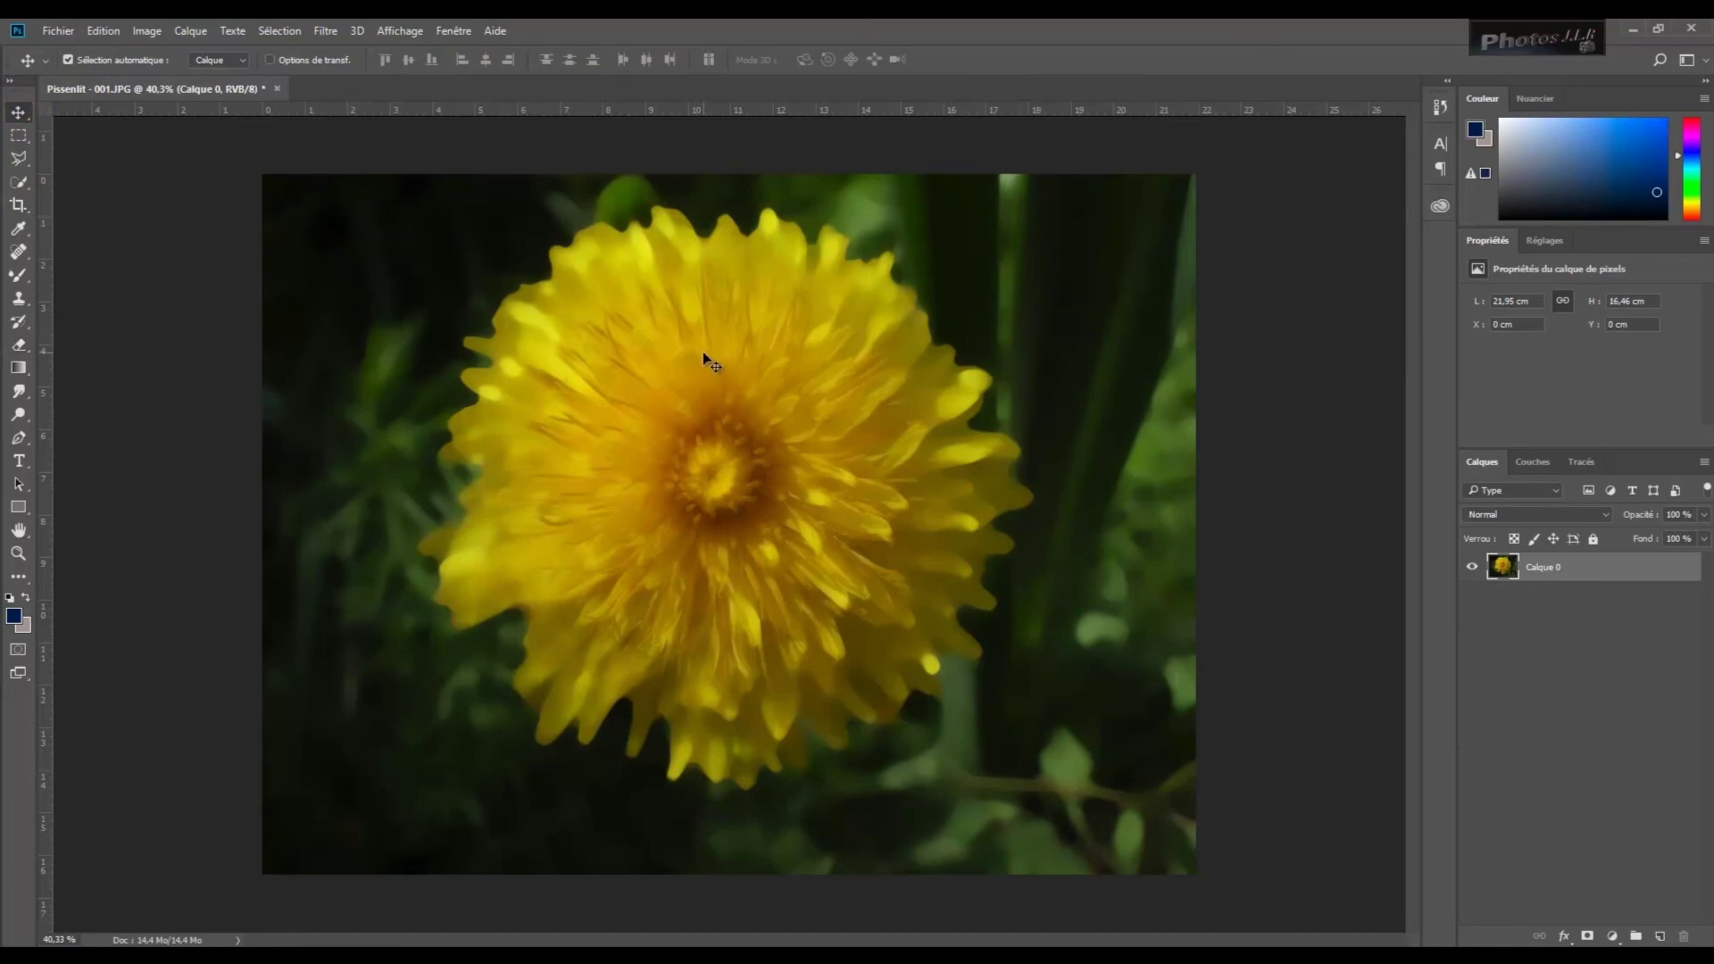
click(325, 34)
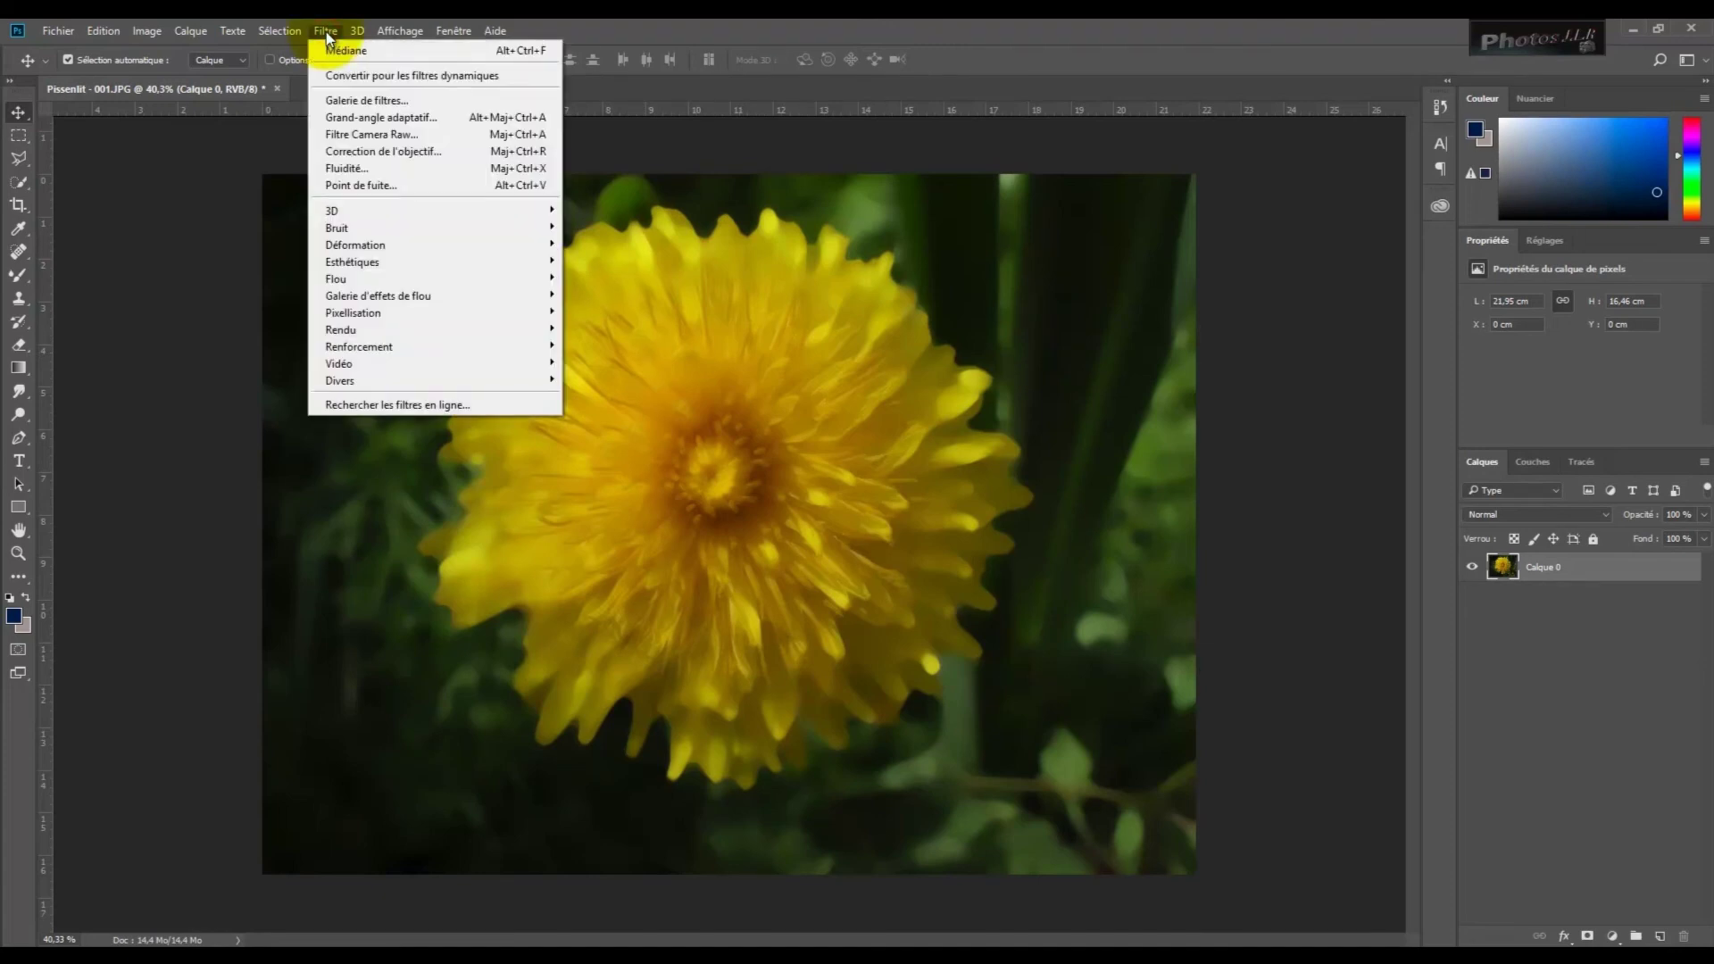
click(357, 99)
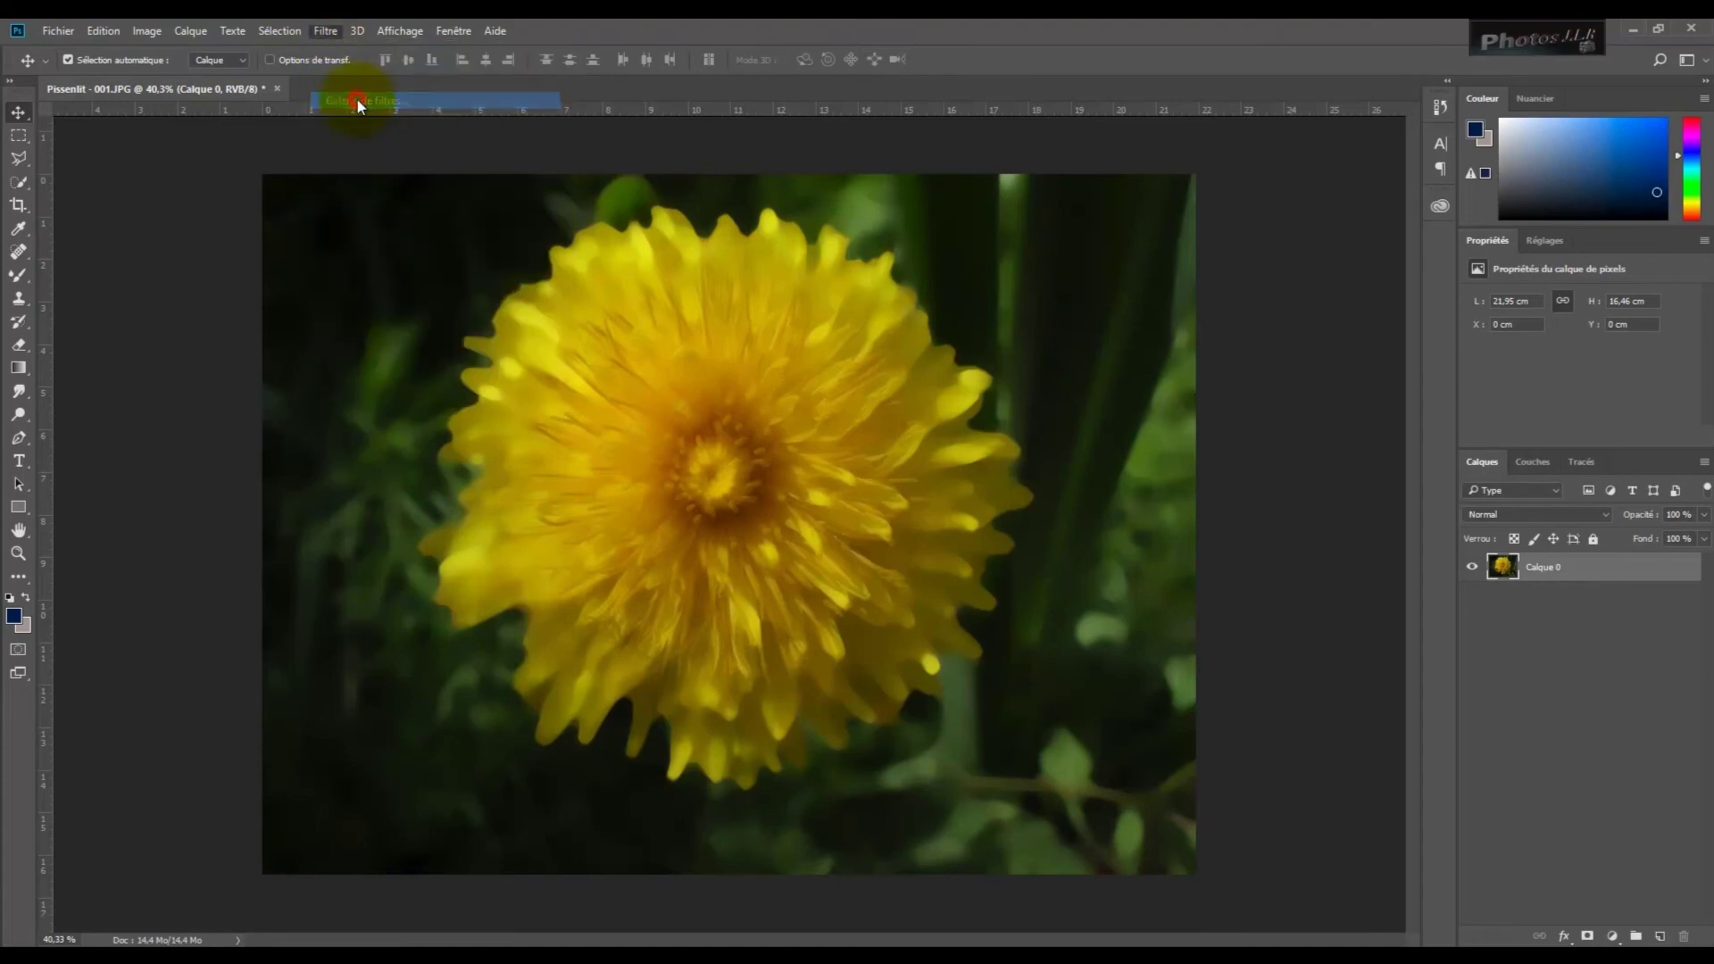
click(767, 37)
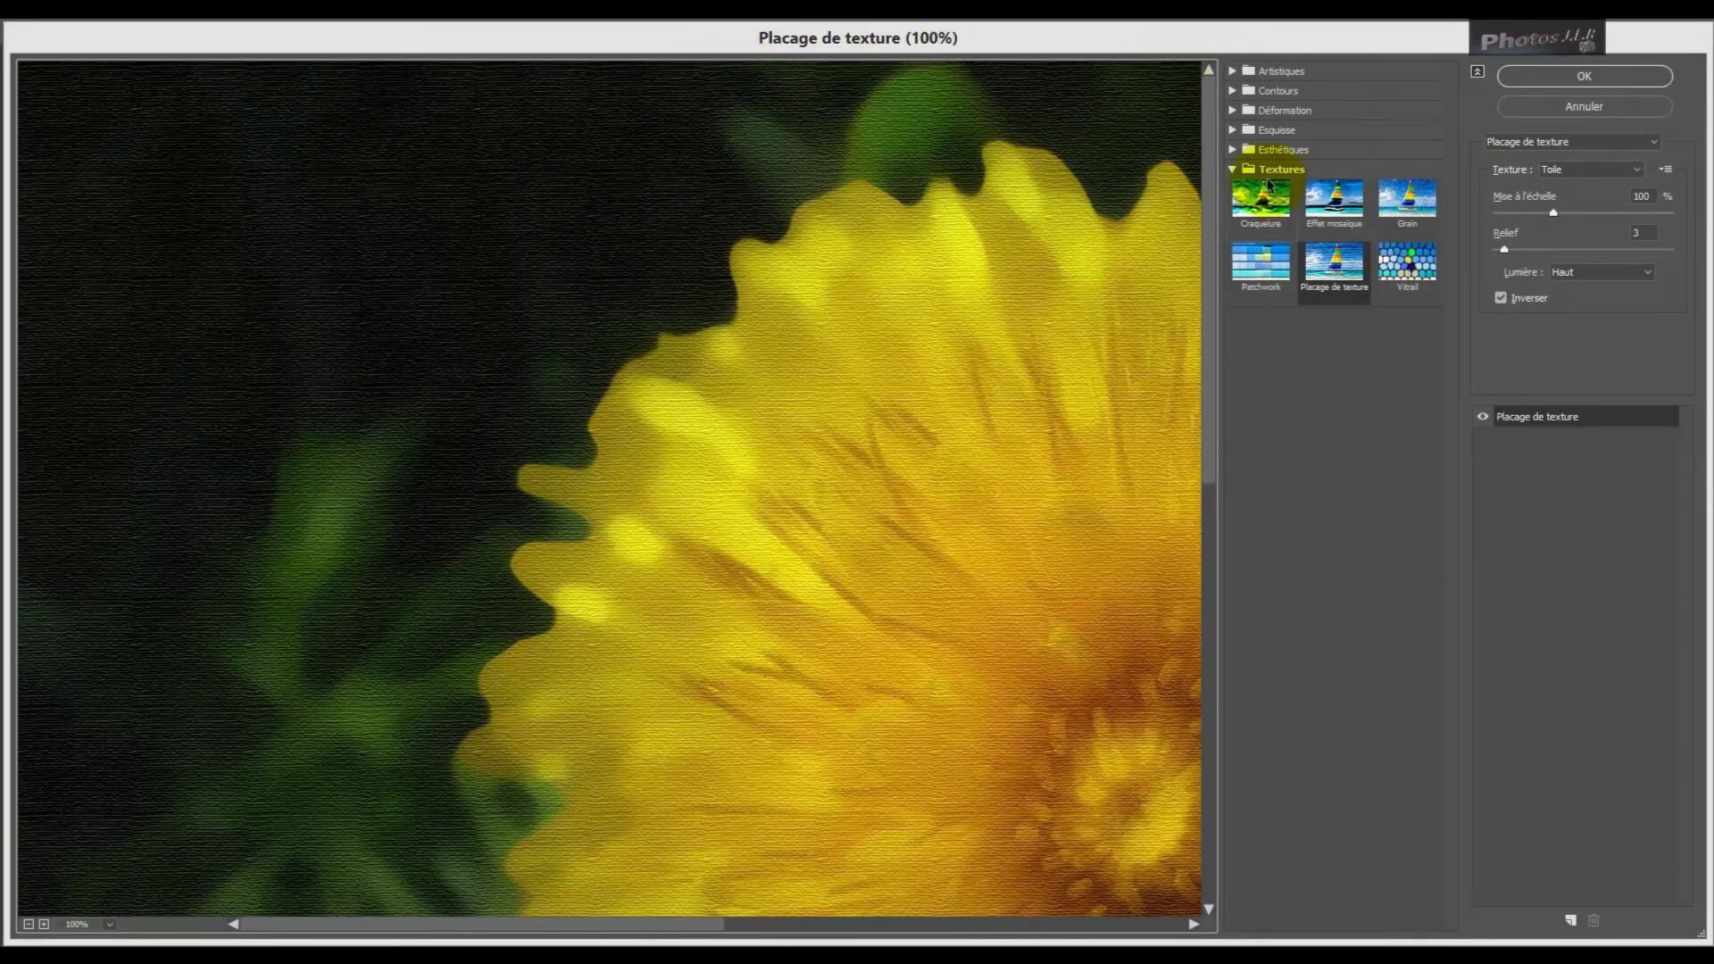
click(1233, 170)
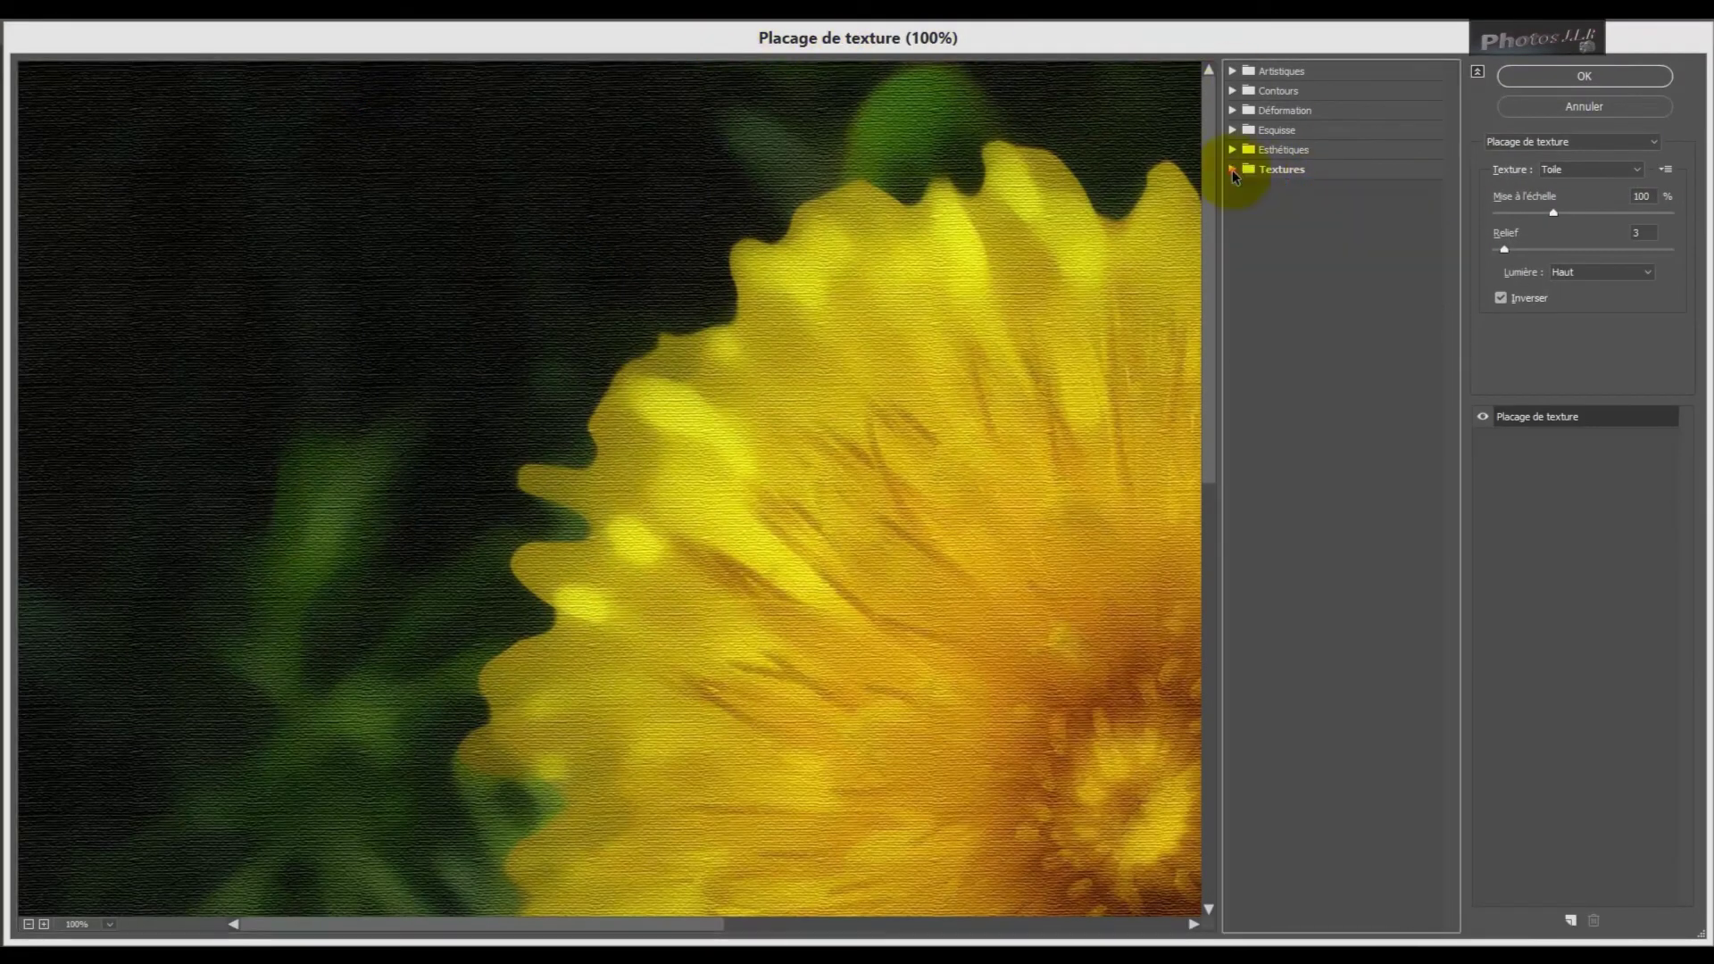
click(1282, 171)
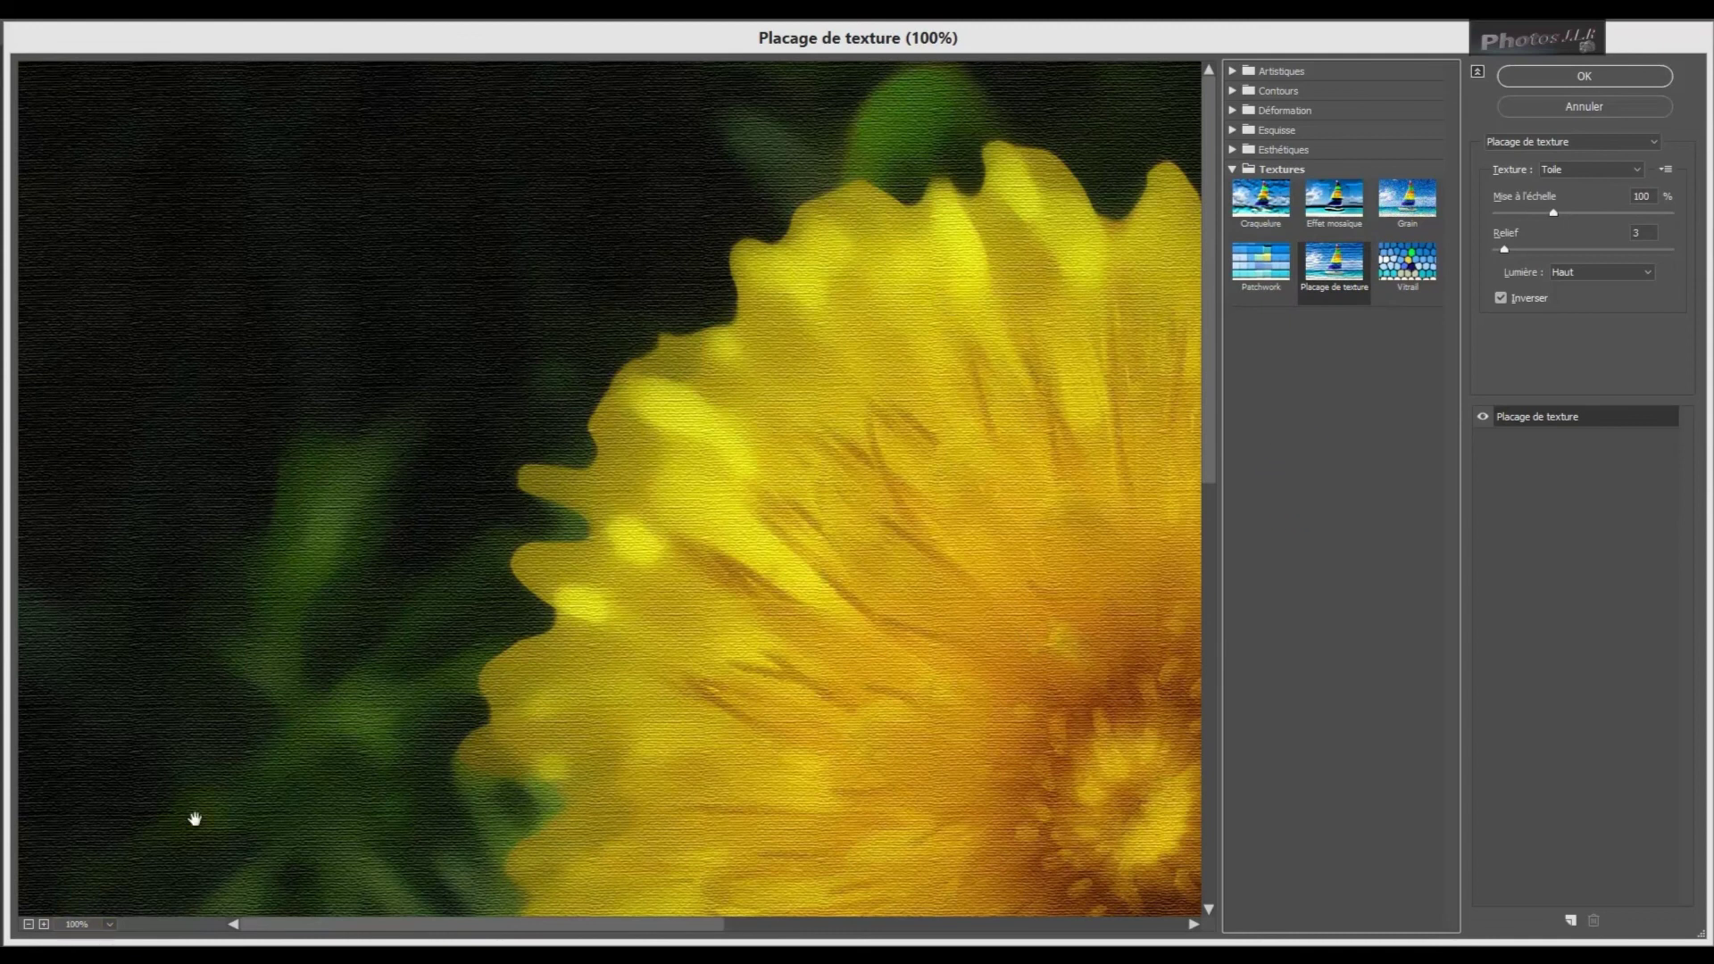
Try the Sac and Brique textures on the whole-image preview and return to Toile
click(108, 927)
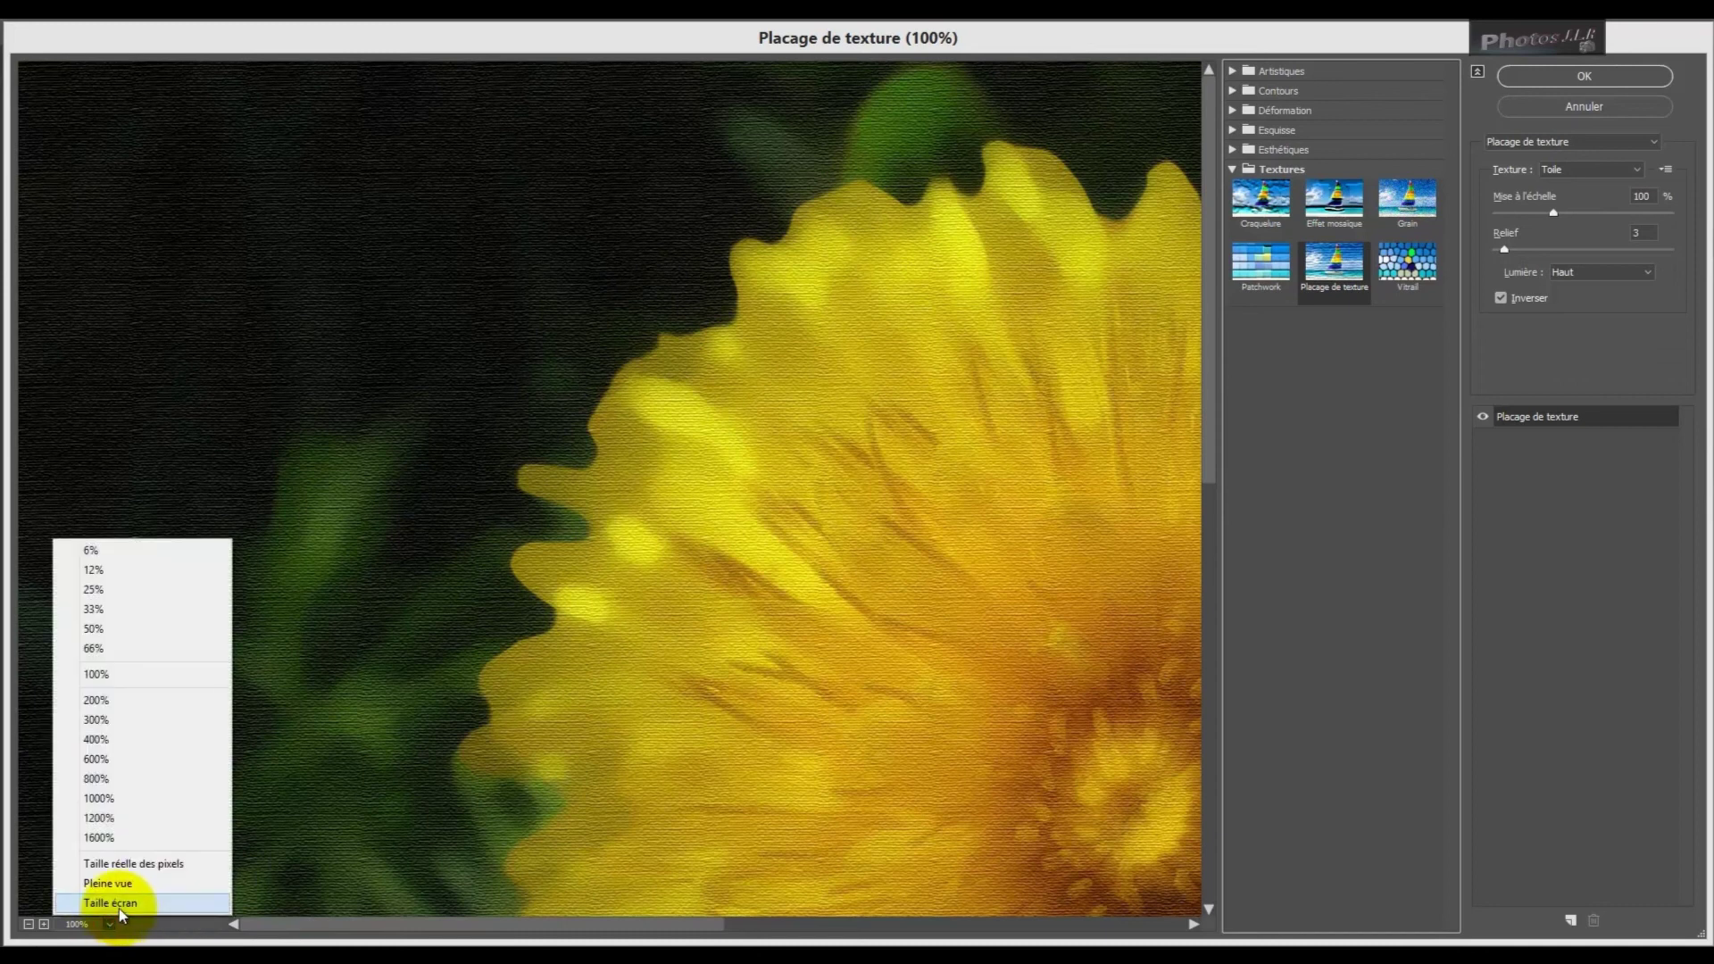
click(121, 904)
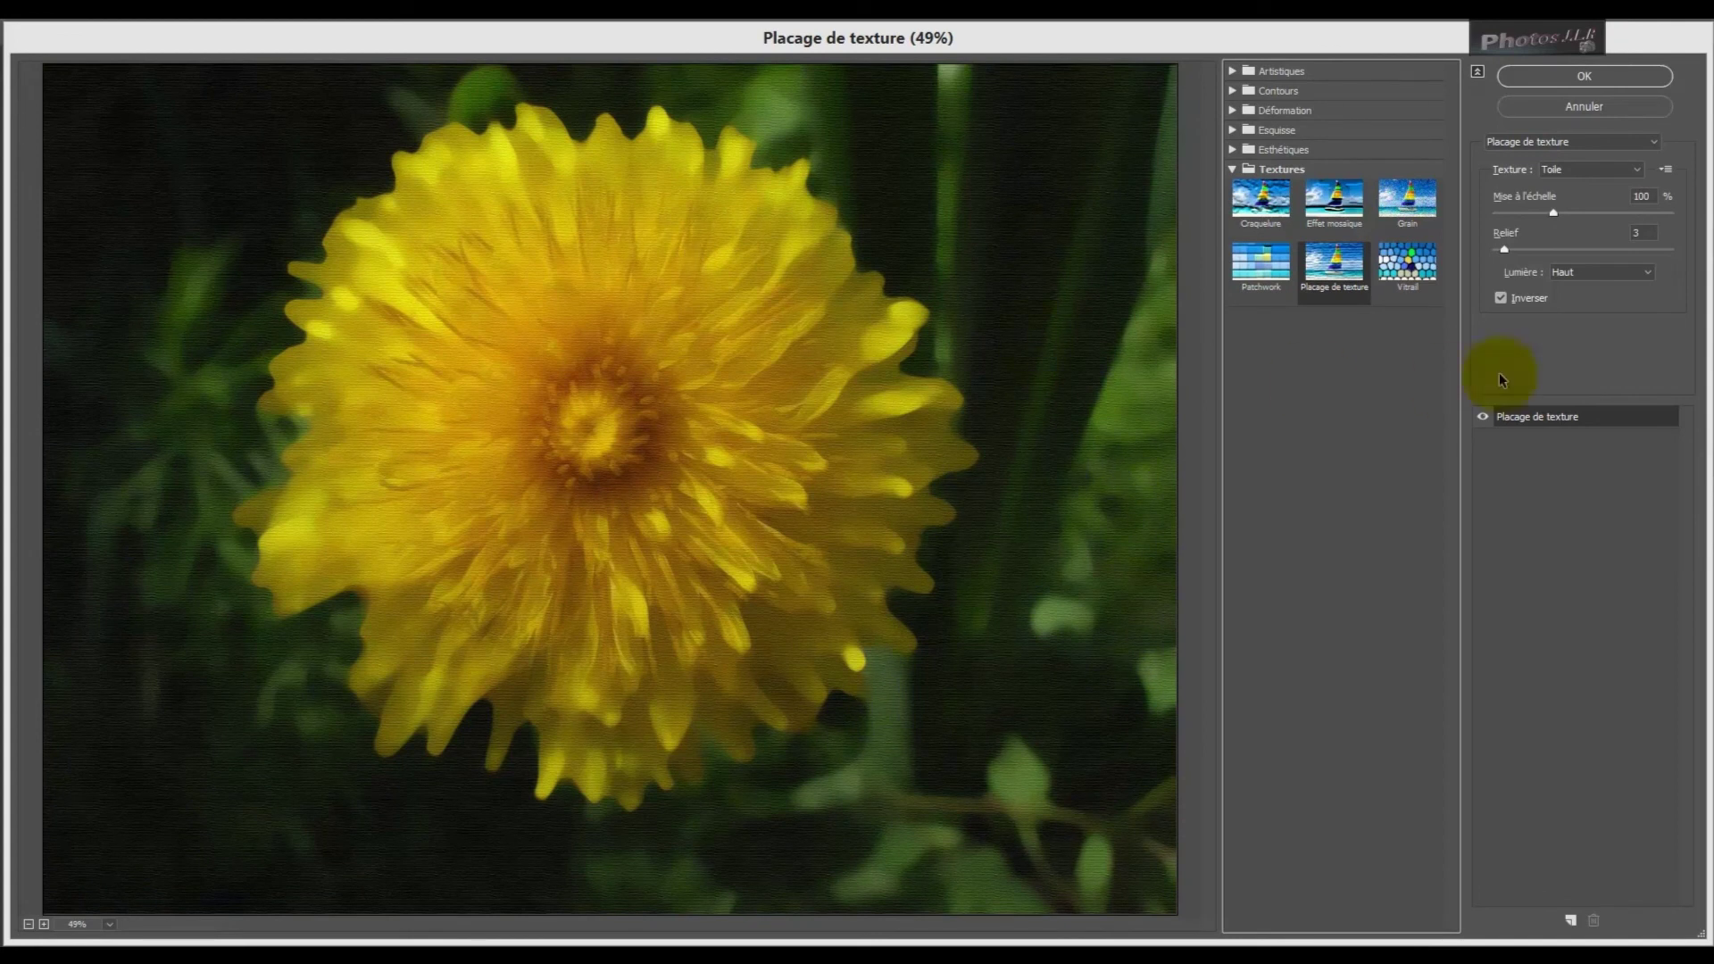
click(1639, 171)
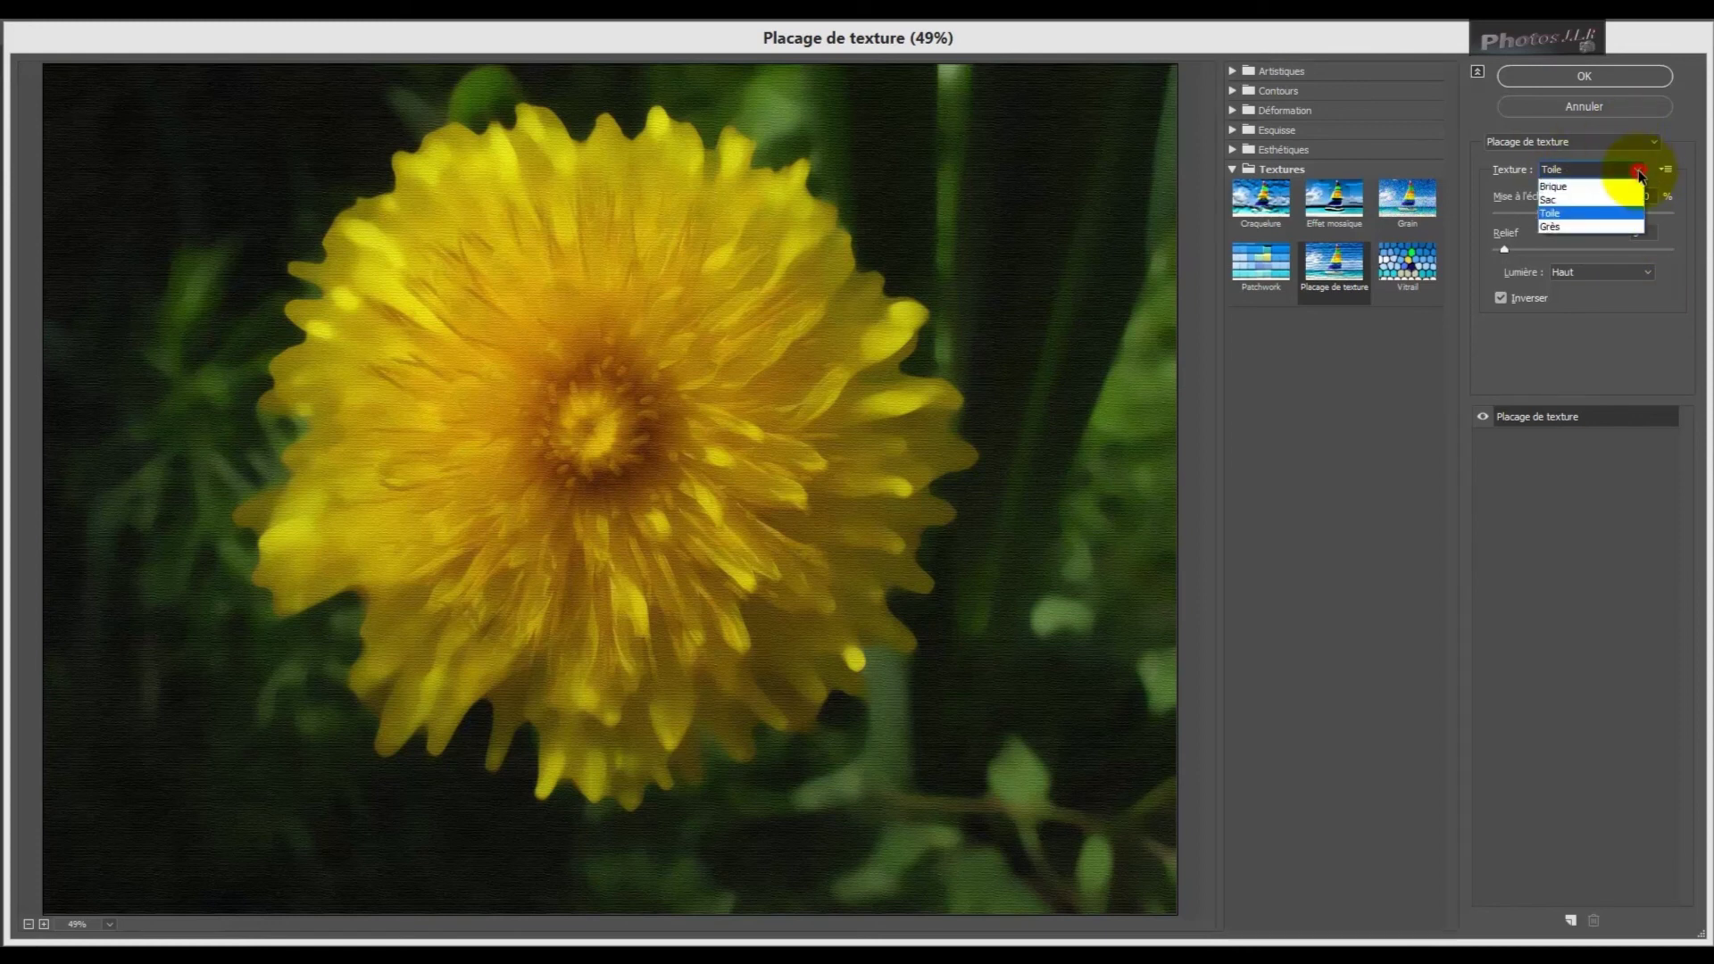
click(1564, 202)
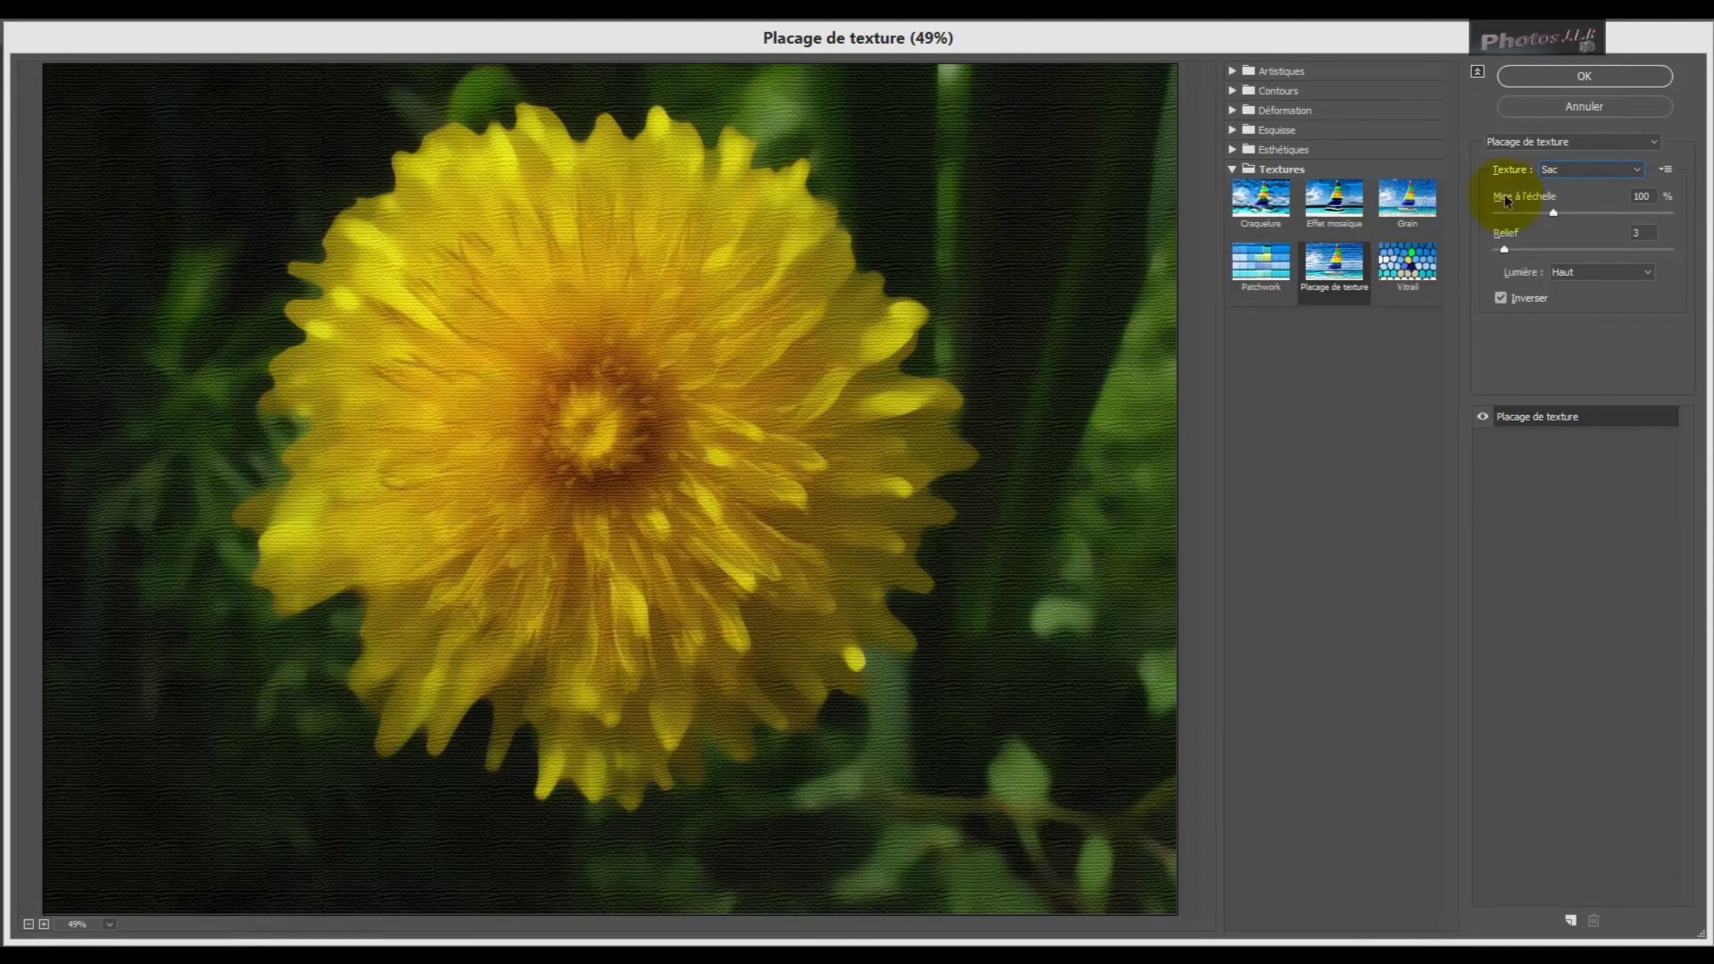
click(1638, 170)
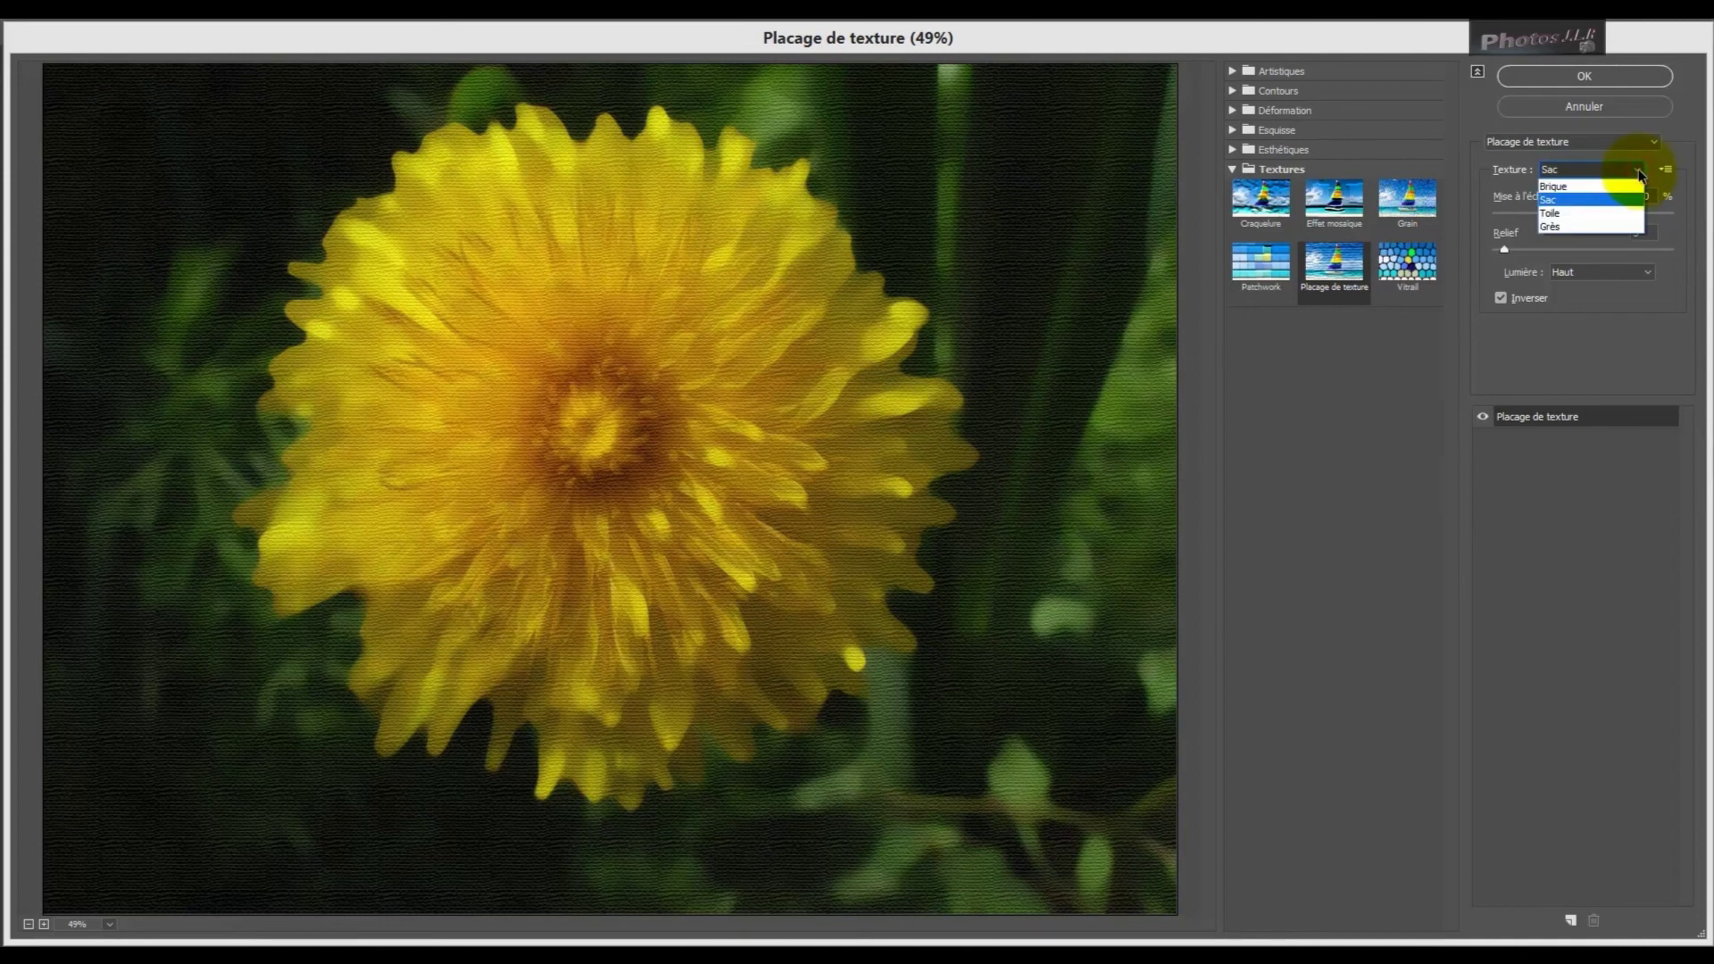
click(1554, 185)
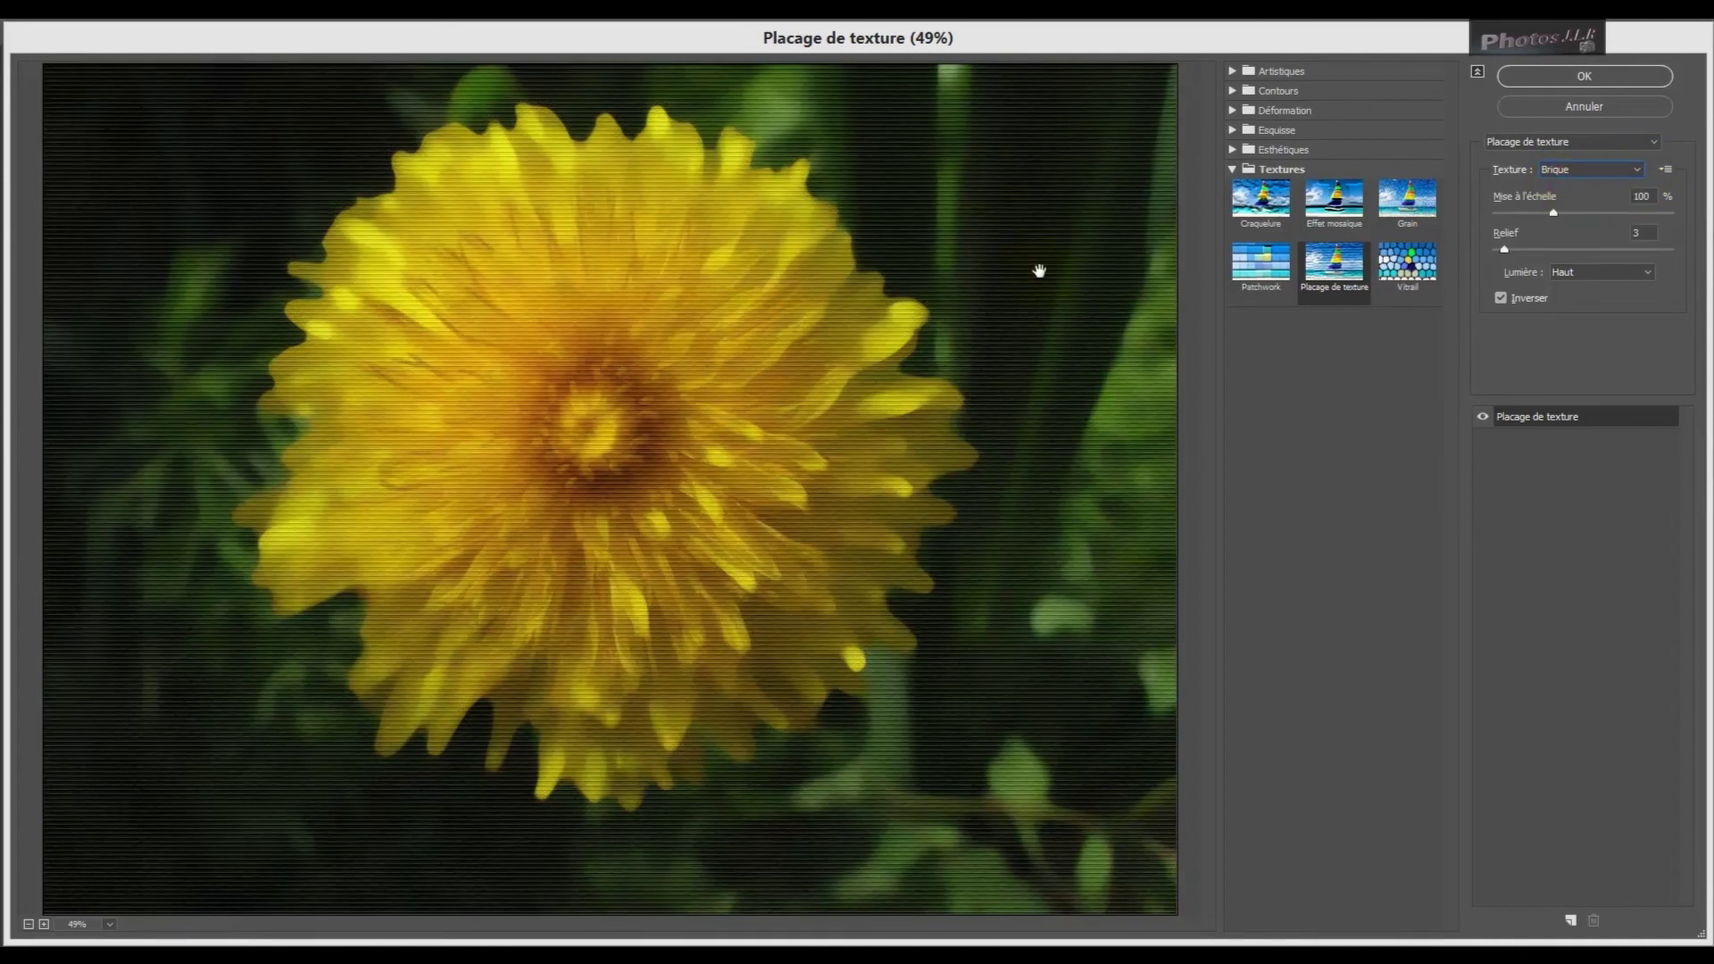
click(1639, 169)
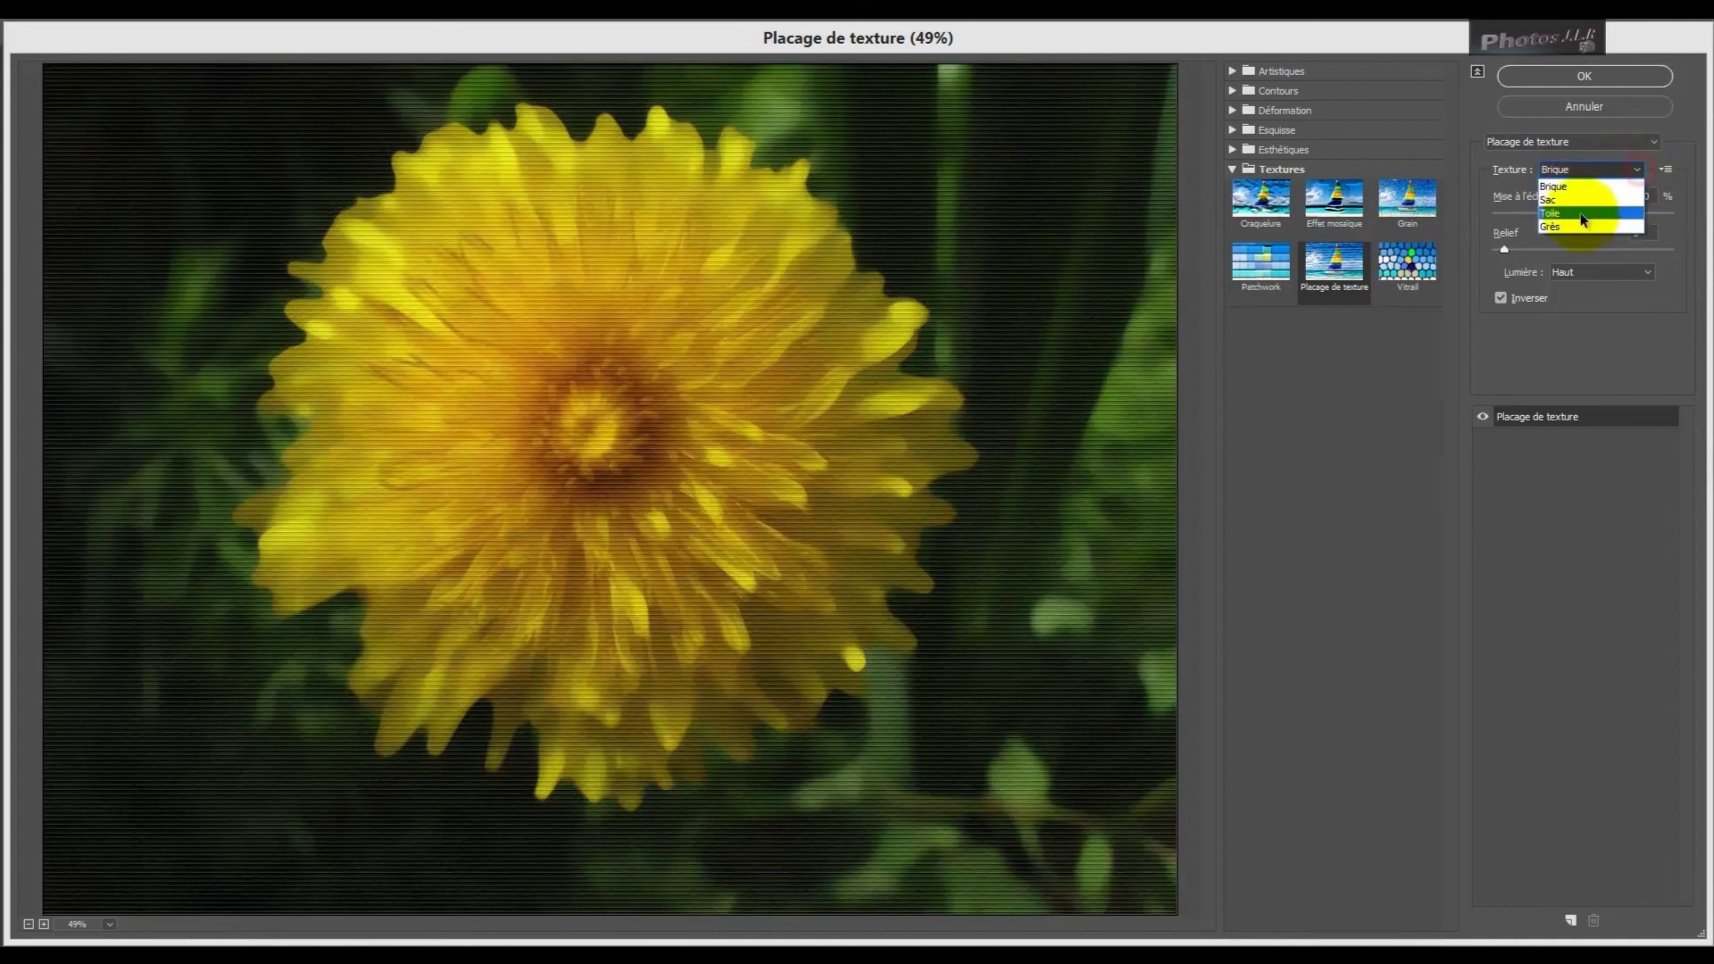
click(1557, 214)
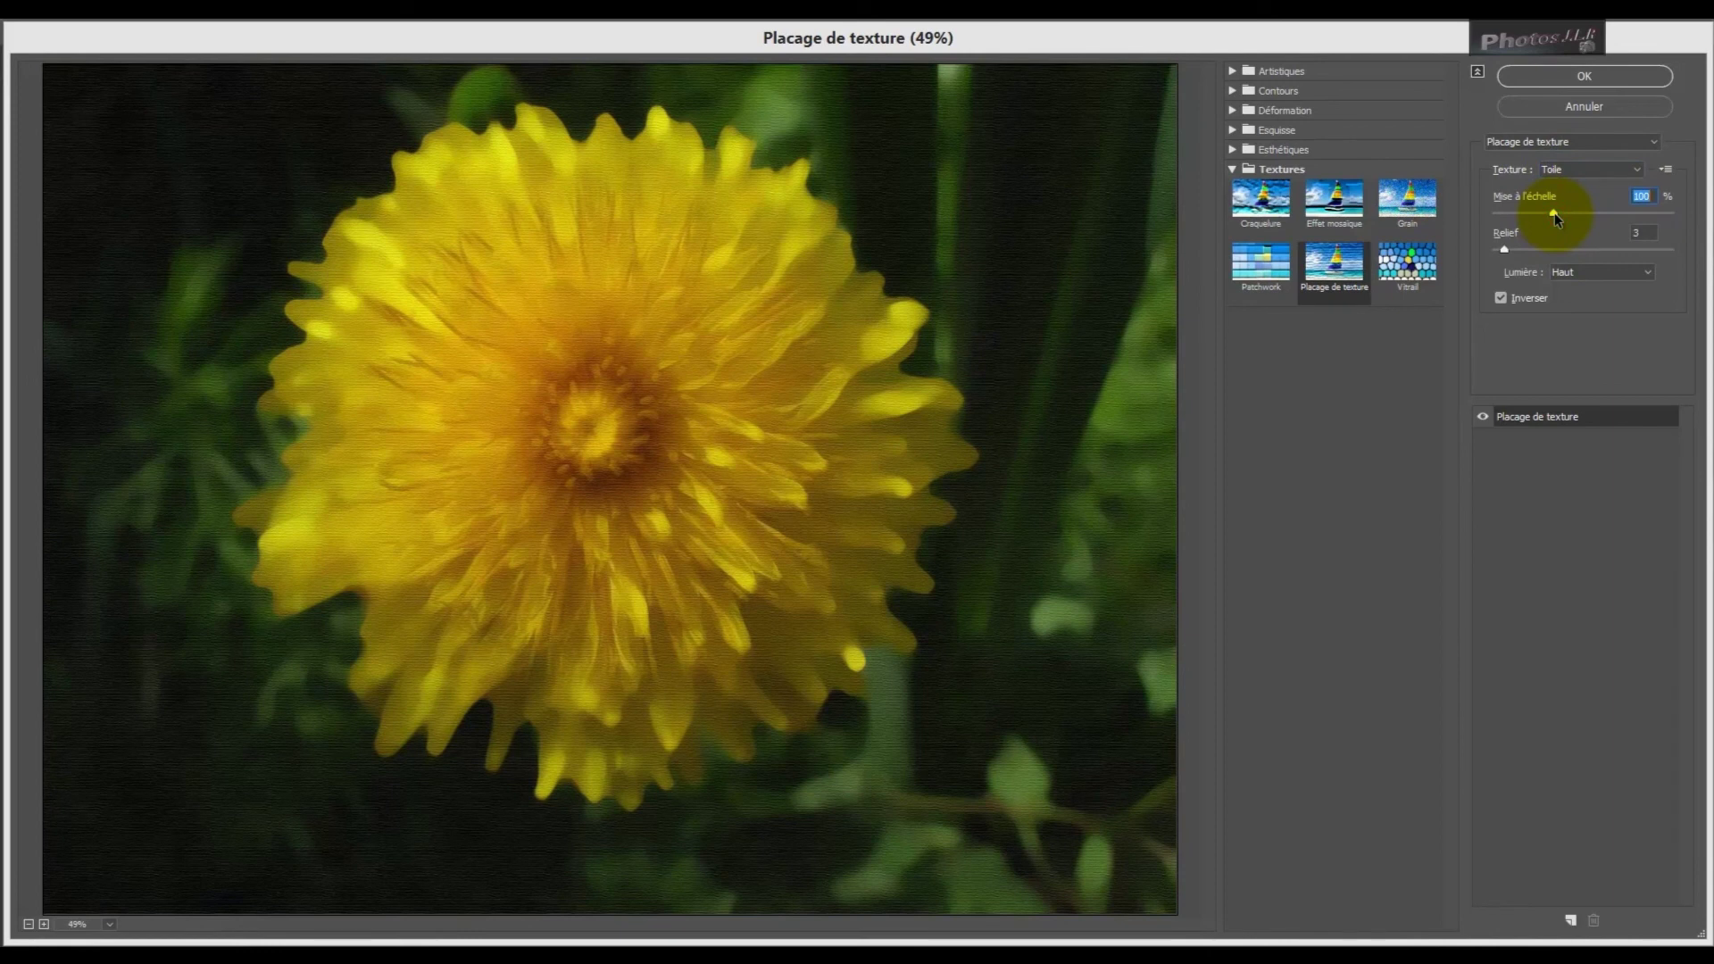
Try different scales for the Toile texture, reset the scale to 100%, and set the relief to 5
drag(1555, 217, 1539, 218)
drag(1538, 217, 1566, 215)
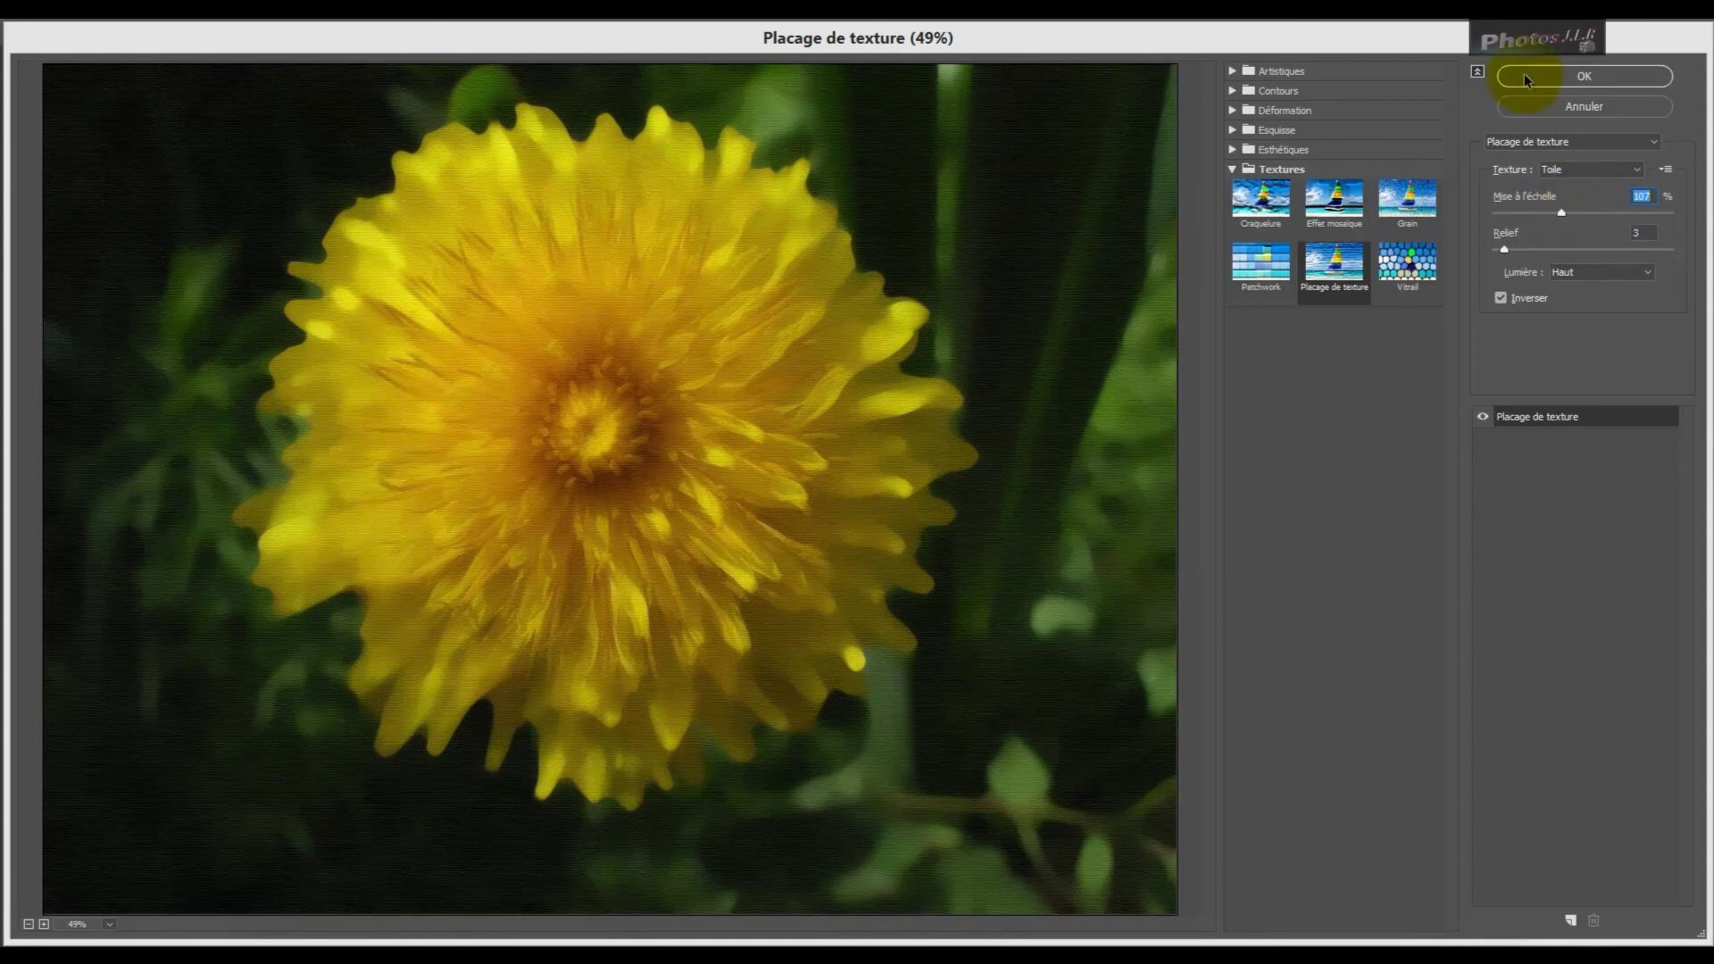
text(100)
drag(1507, 248, 1514, 248)
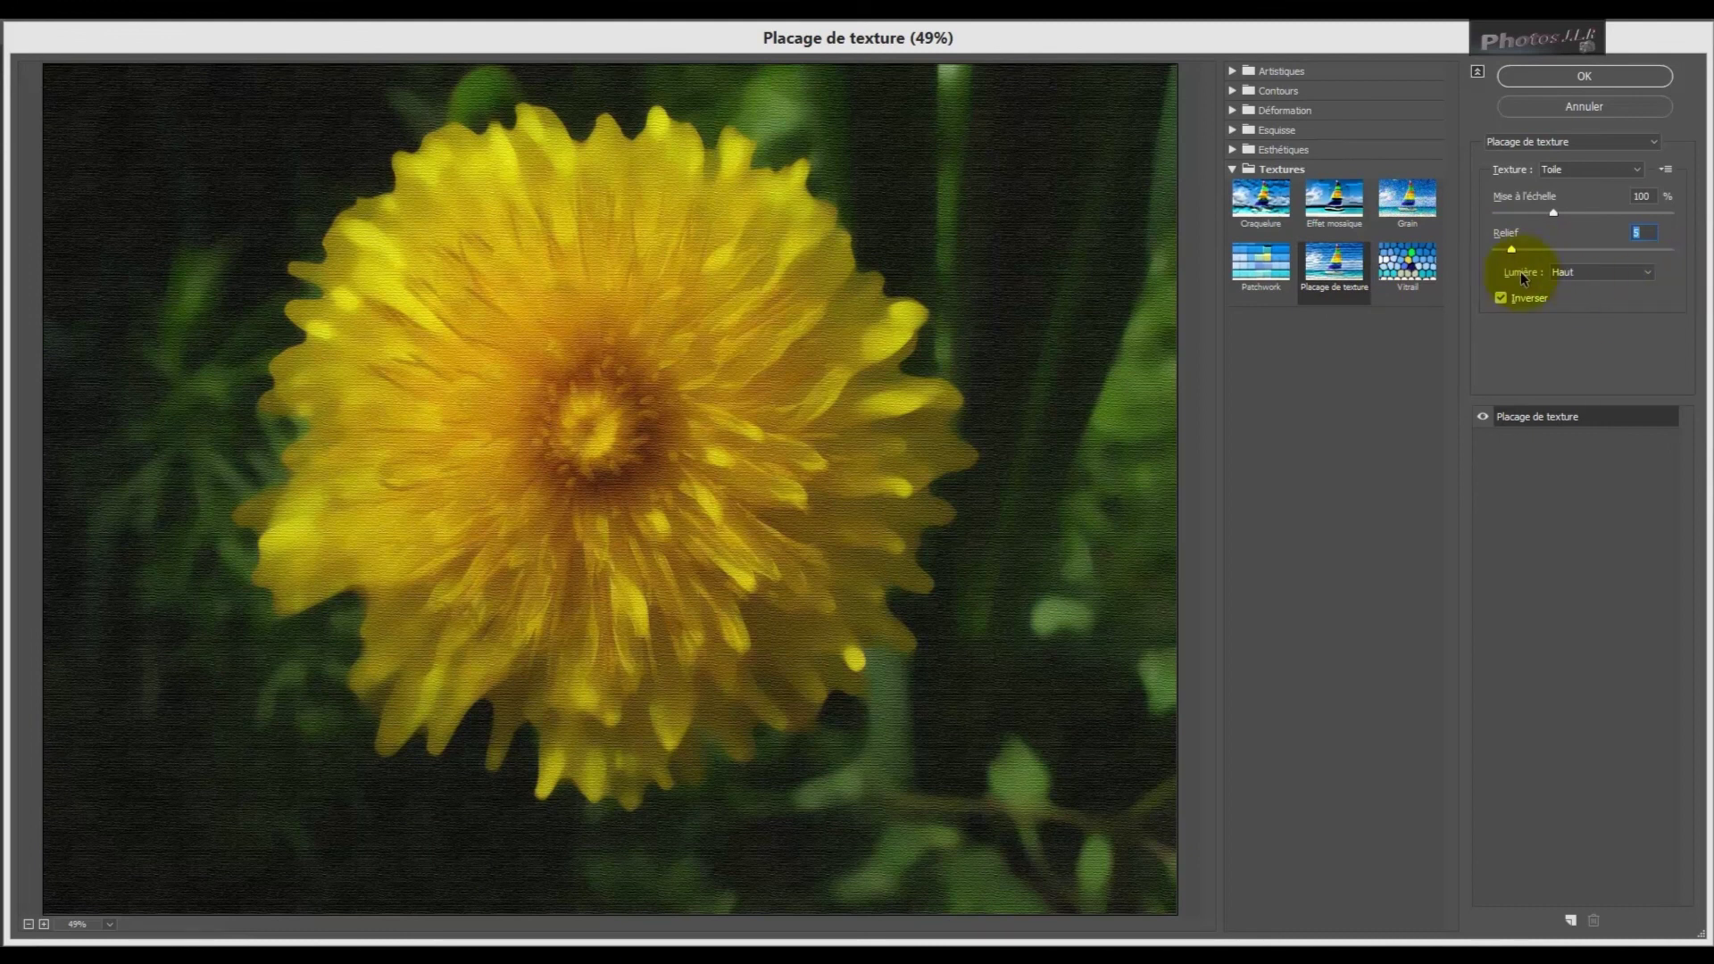
Try the Bas light direction for the texture and return it to Haut
click(1649, 276)
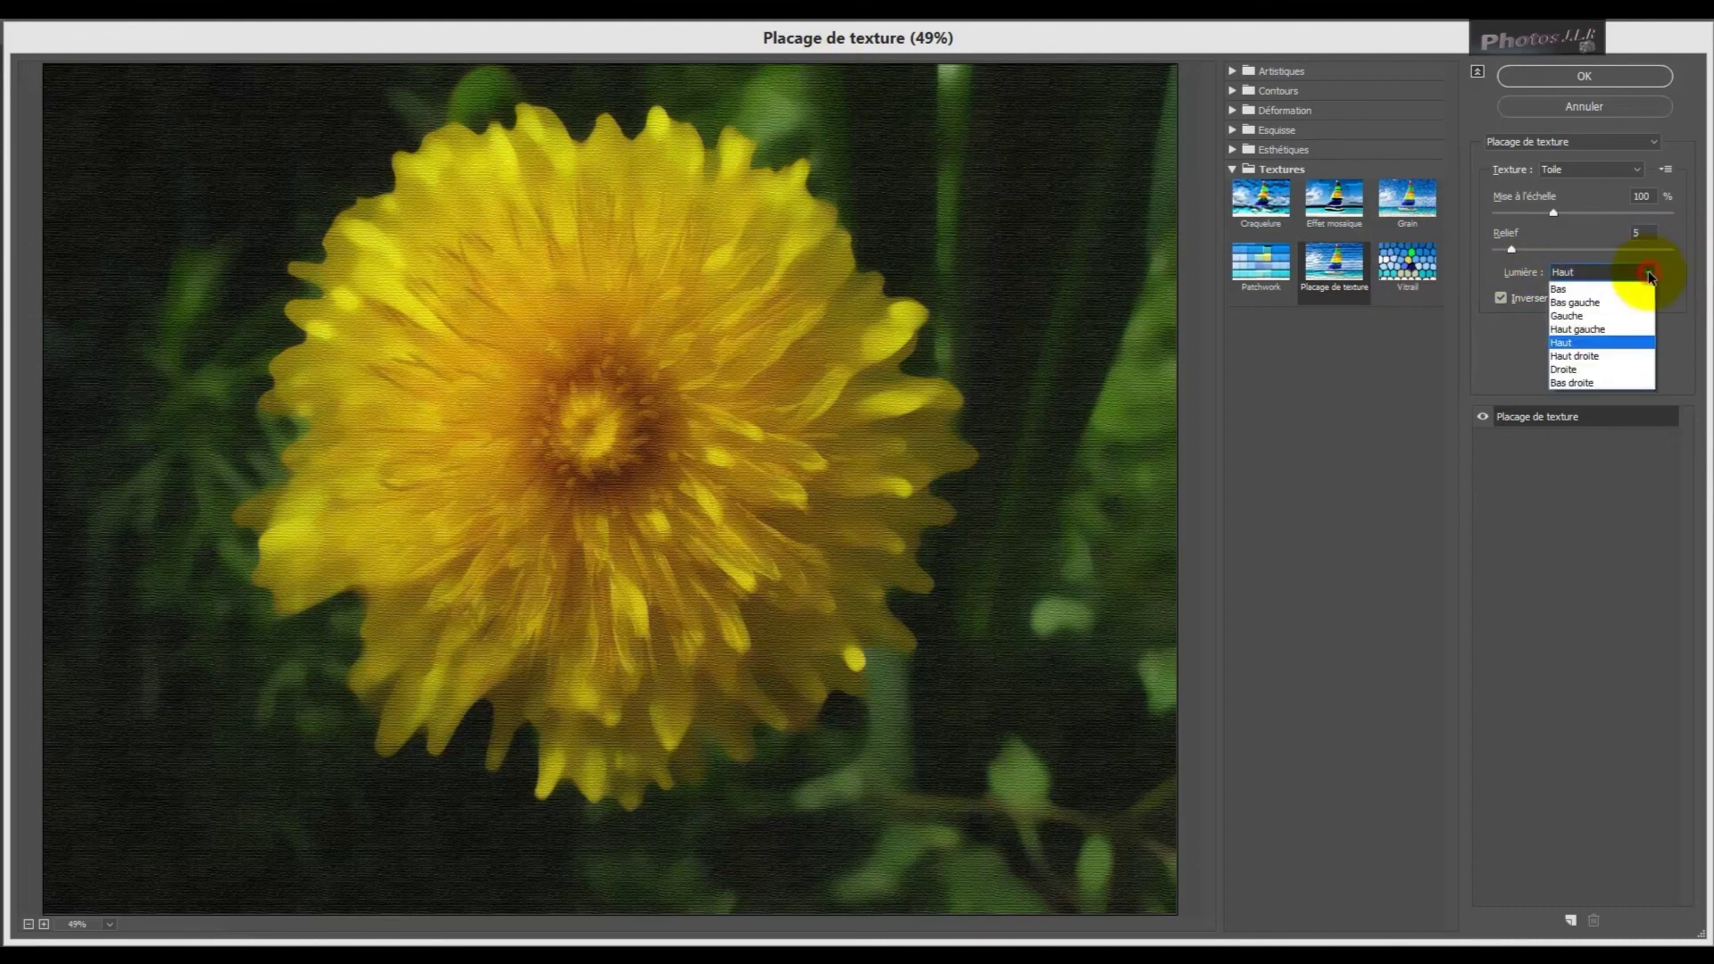
click(1558, 290)
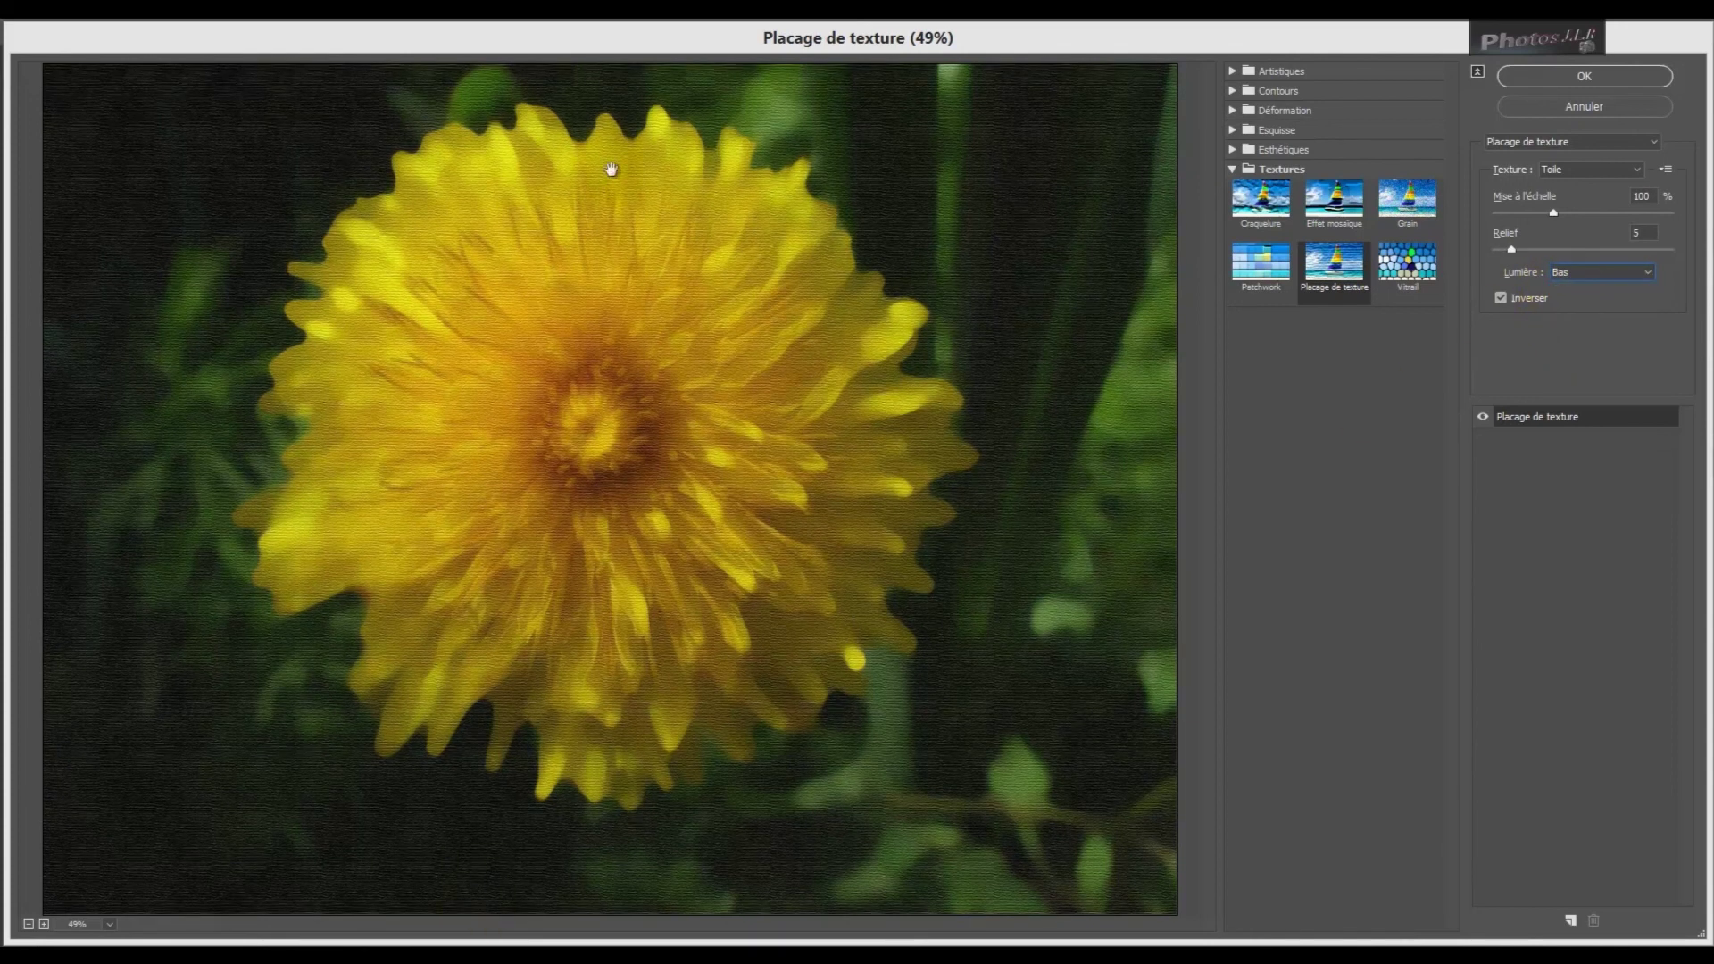
click(1649, 279)
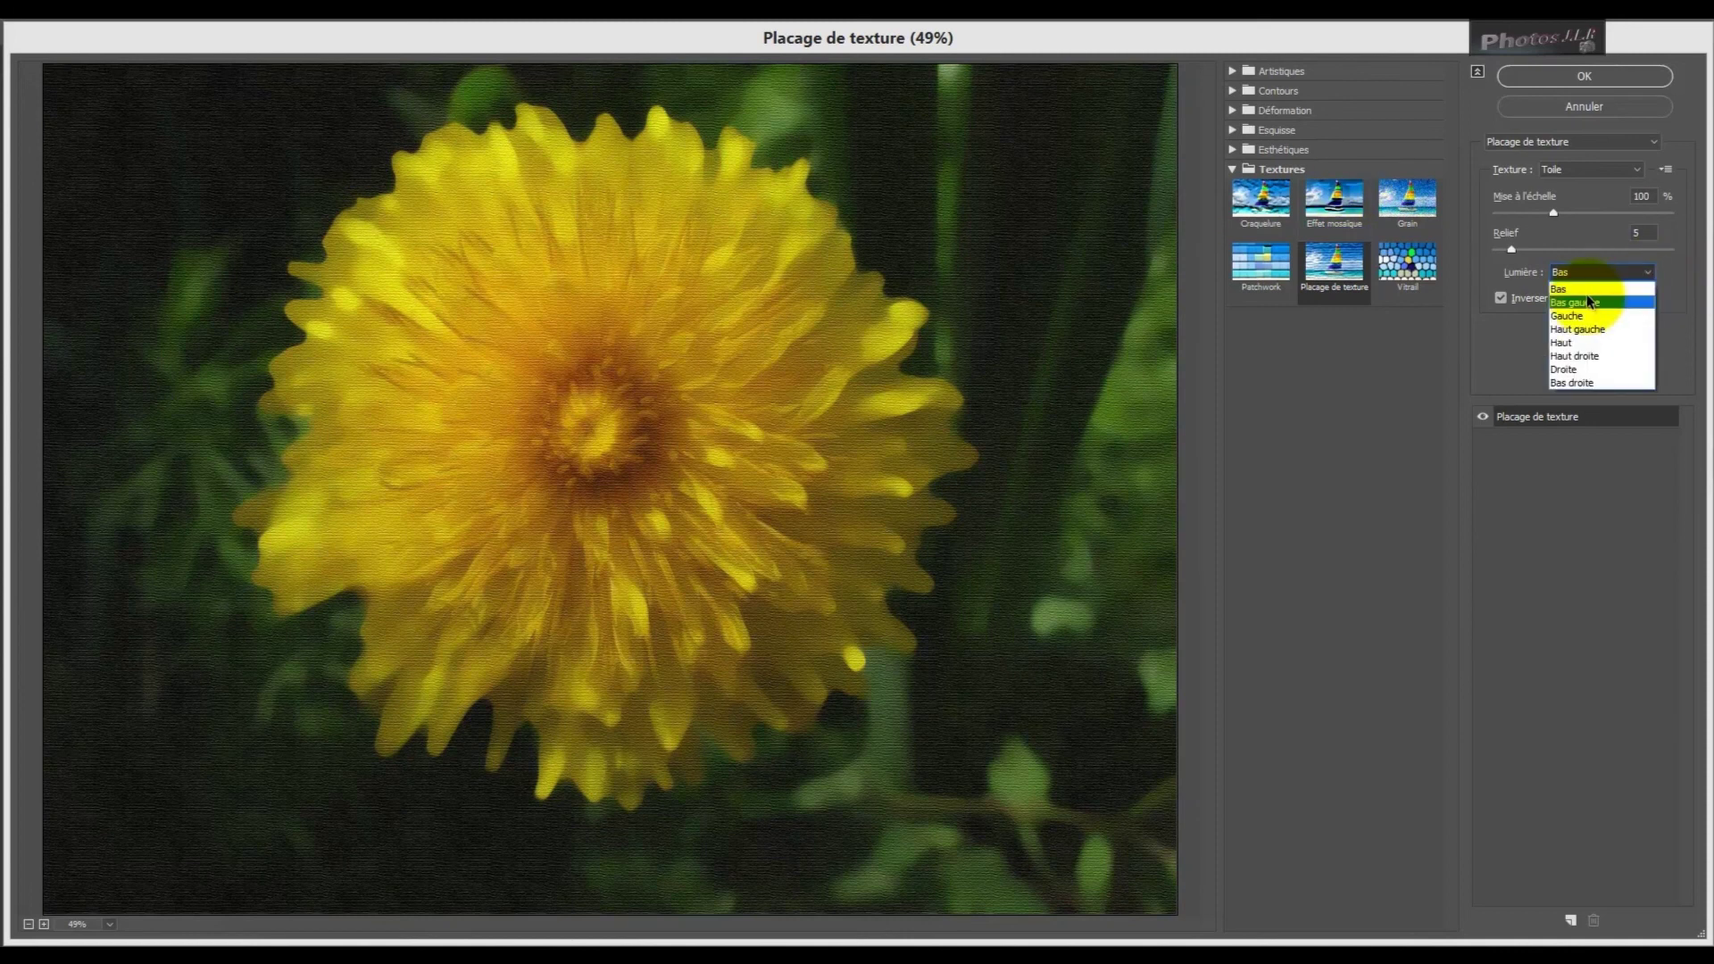
click(1563, 346)
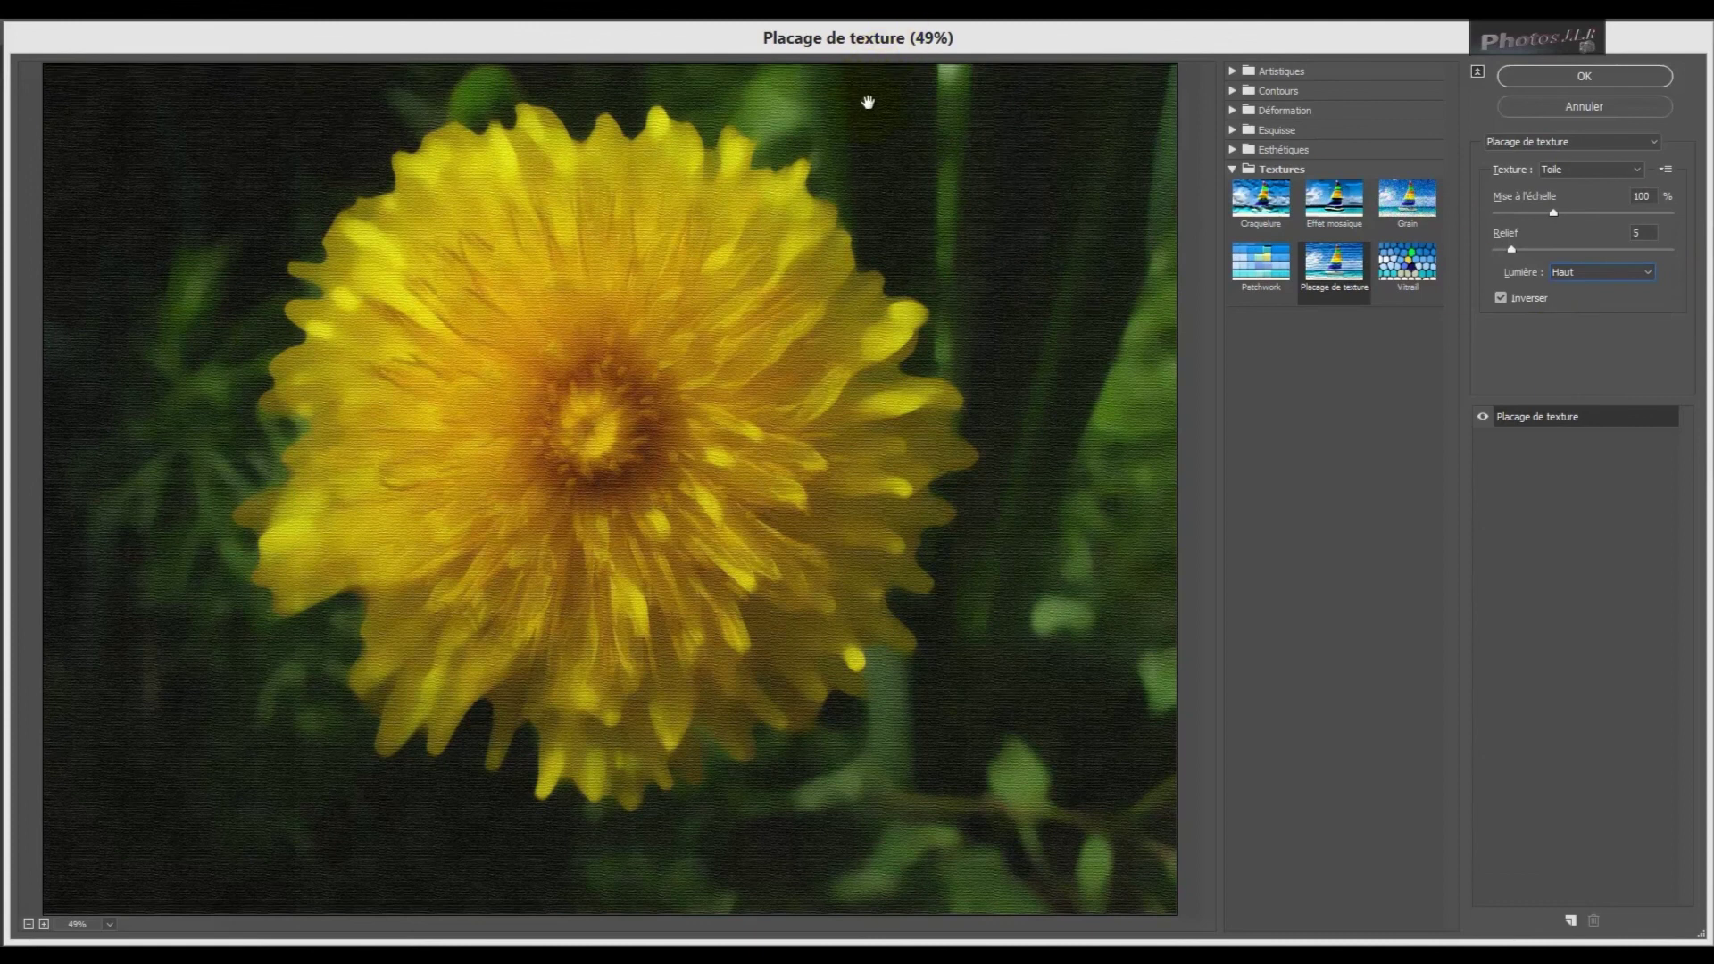
Keep Inverser enabled and apply the Placage de texture filter to the layer
click(1502, 300)
click(1272, 342)
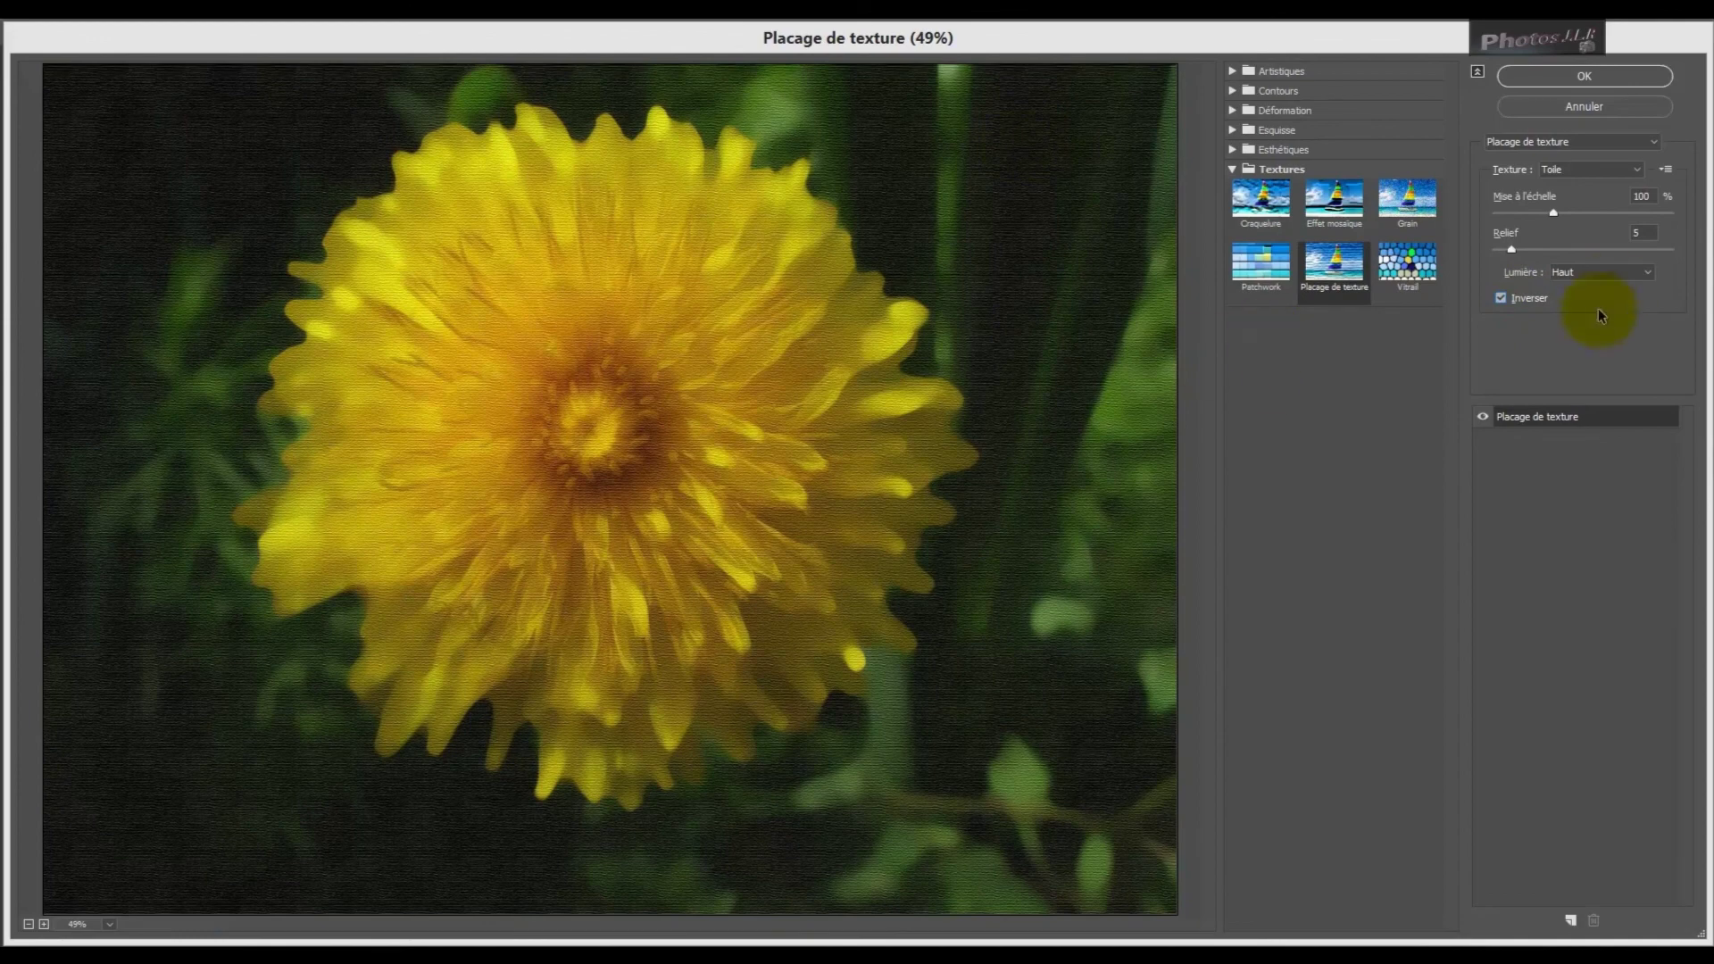
click(1600, 75)
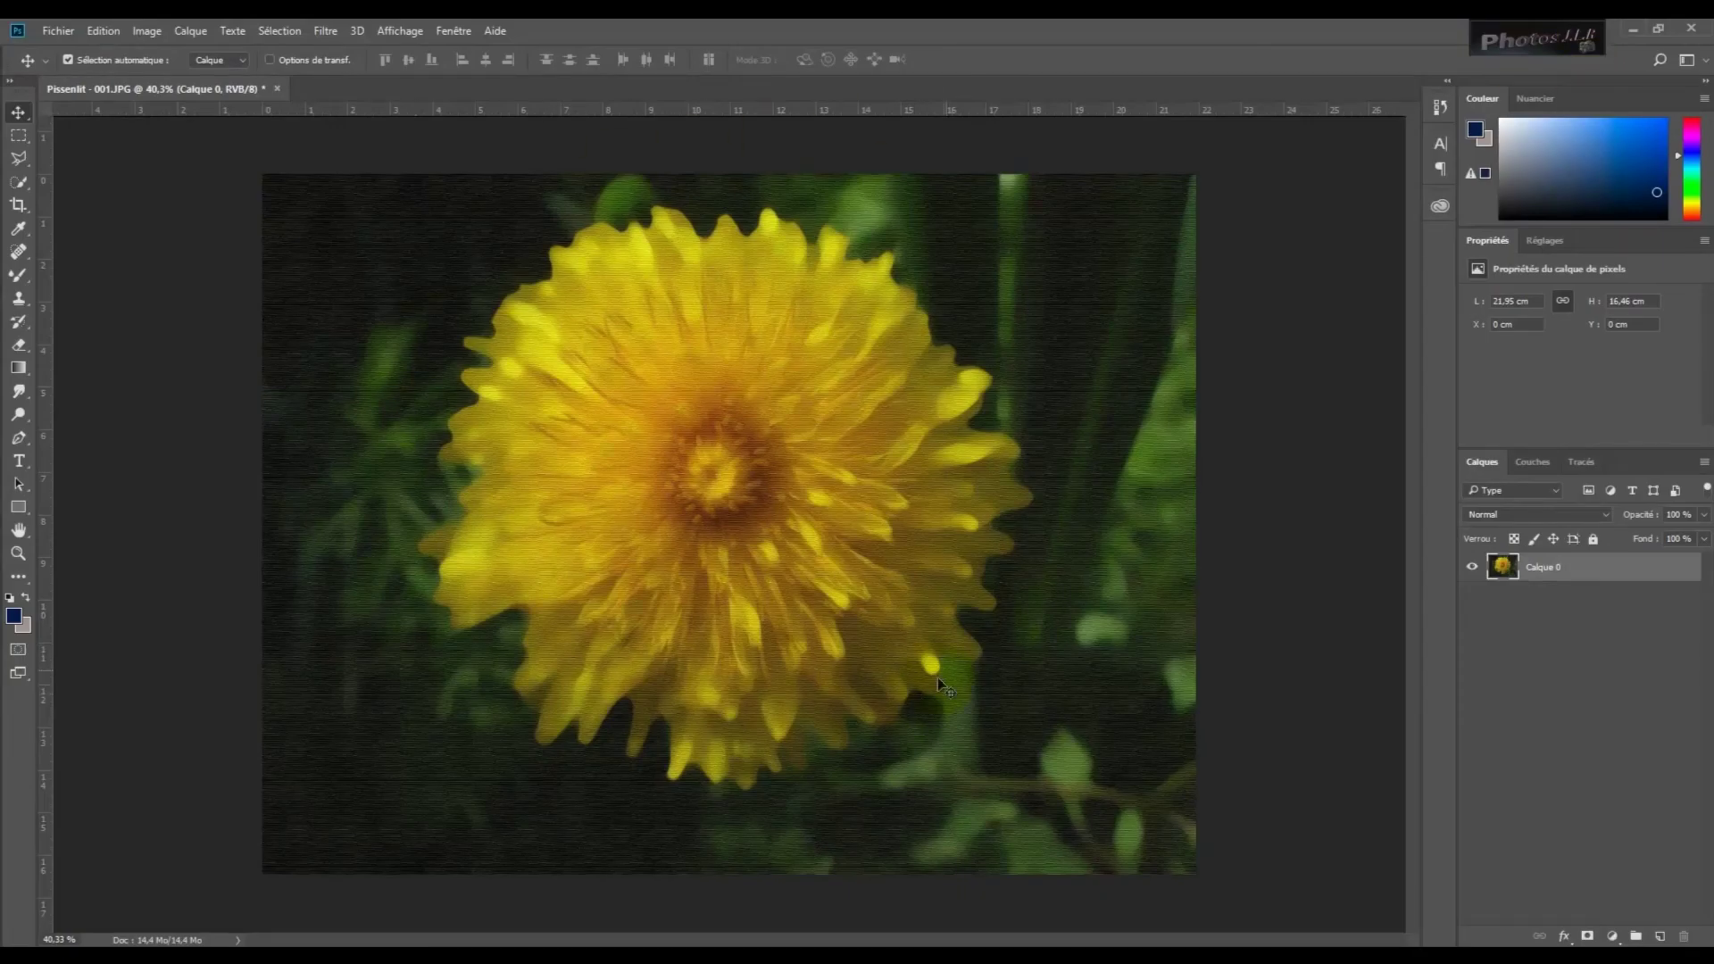
Reopen the Filter Gallery with Placage de texture for a second pass and set the relief to 1
click(336, 158)
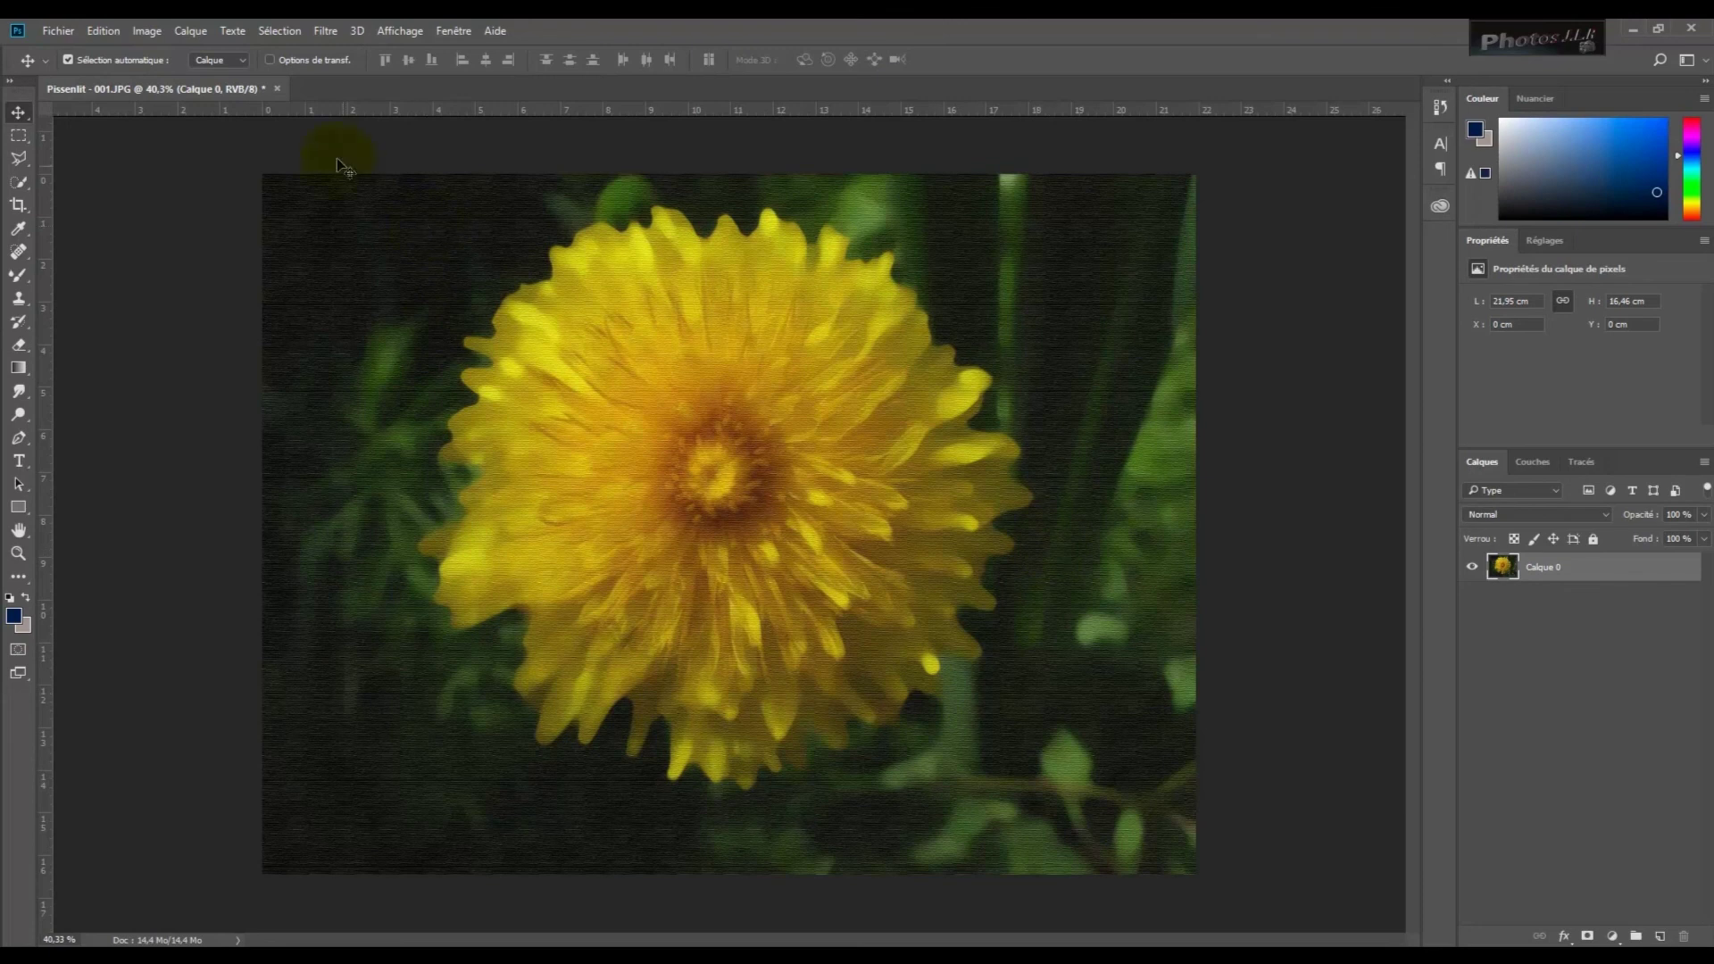
click(325, 31)
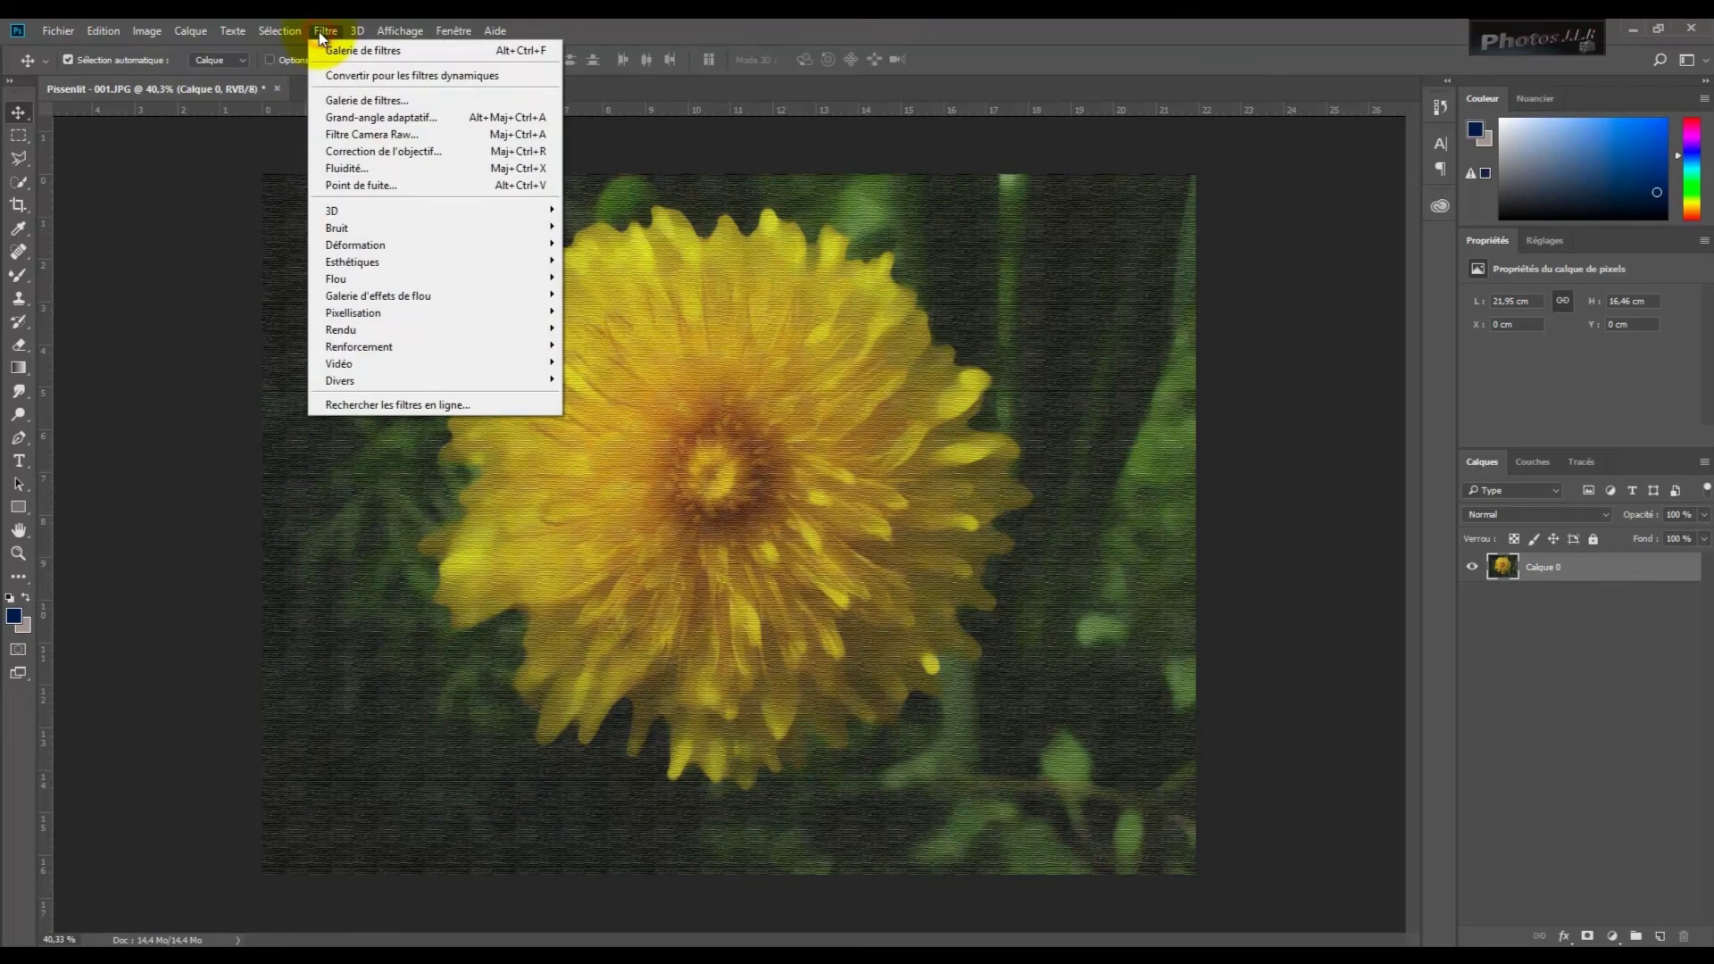
click(363, 100)
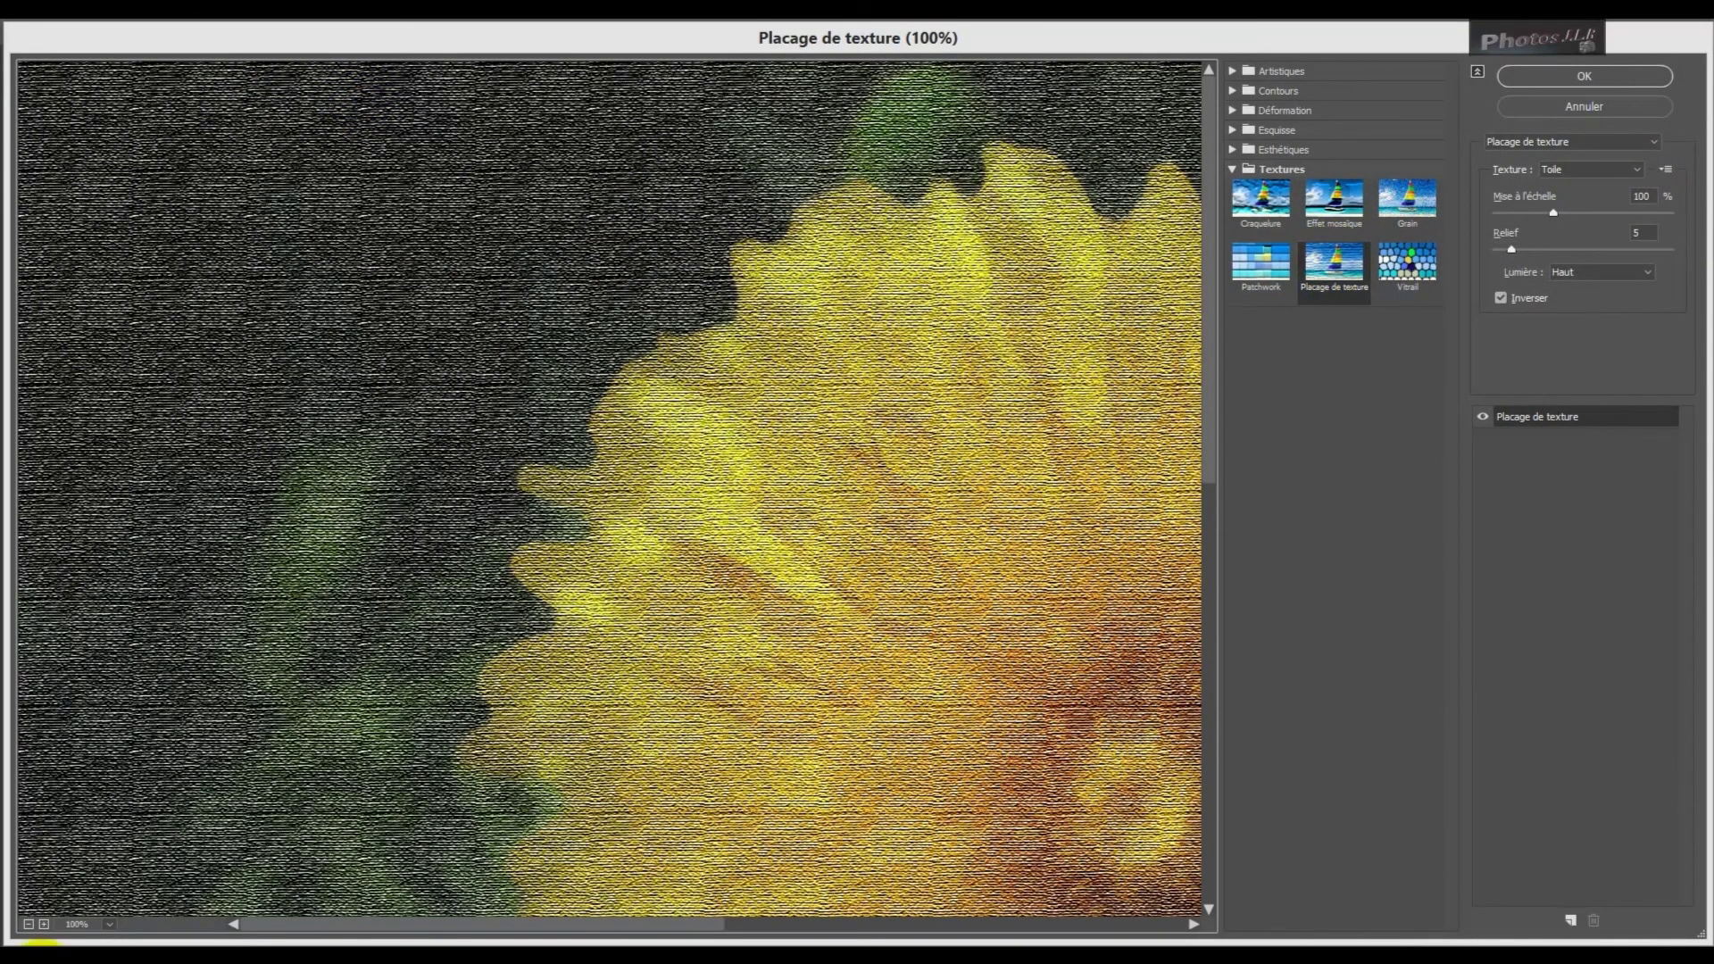
click(81, 934)
click(93, 905)
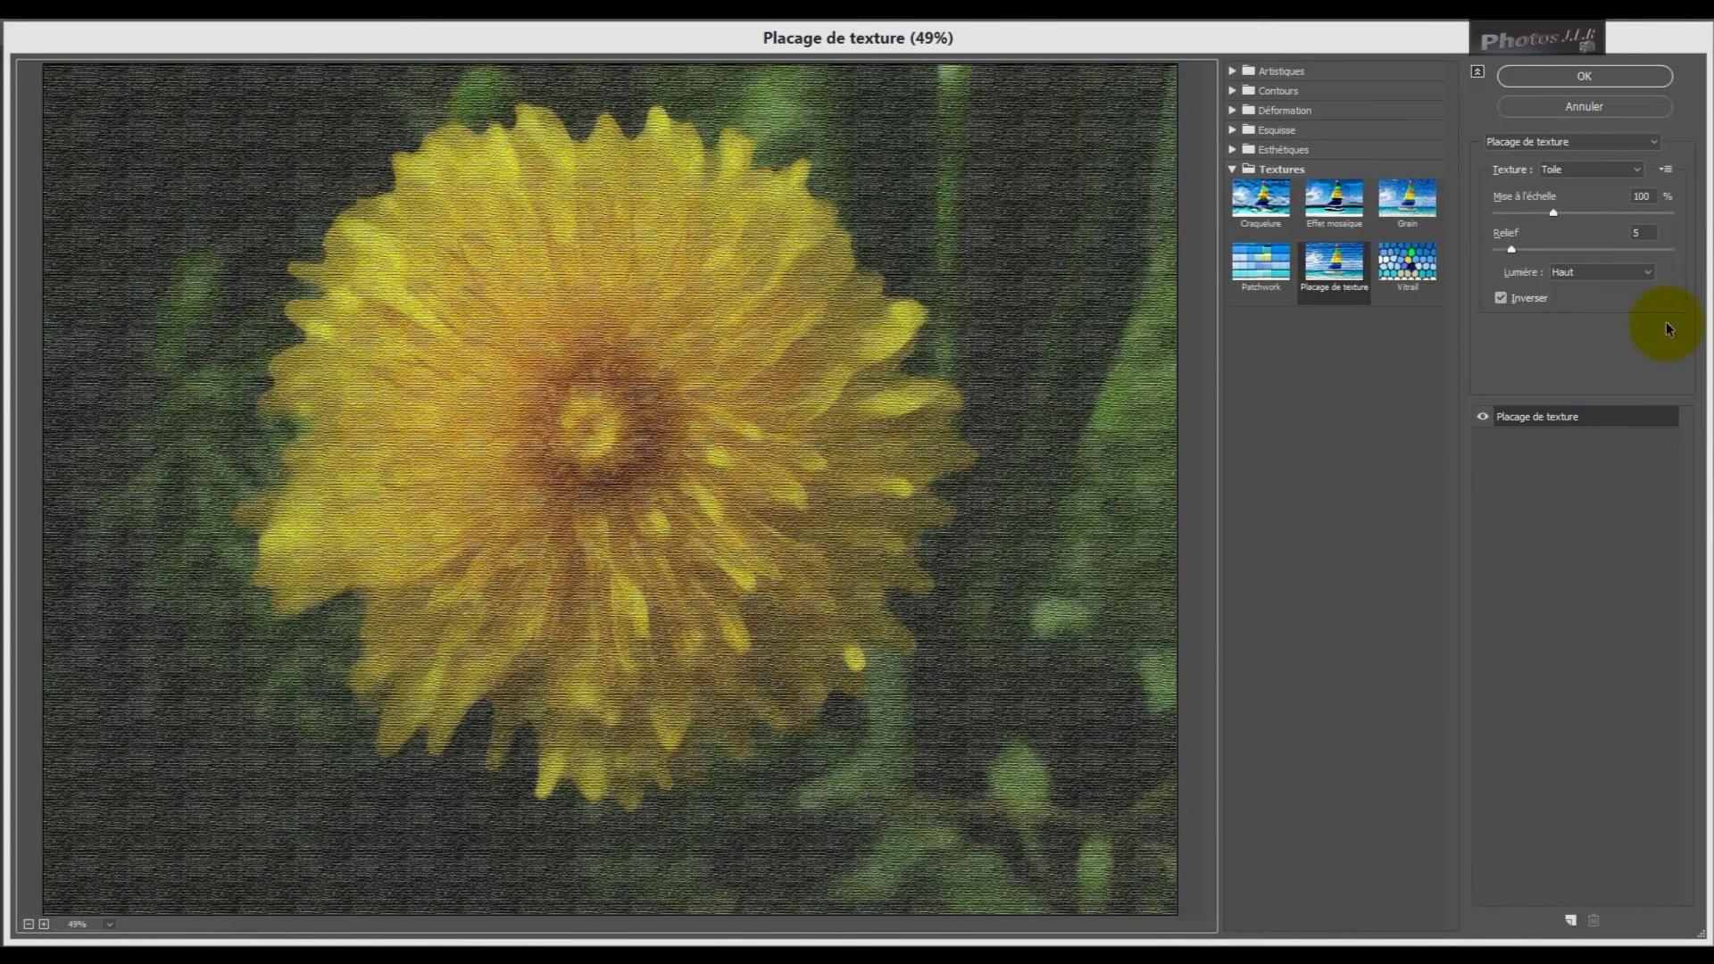
click(1511, 250)
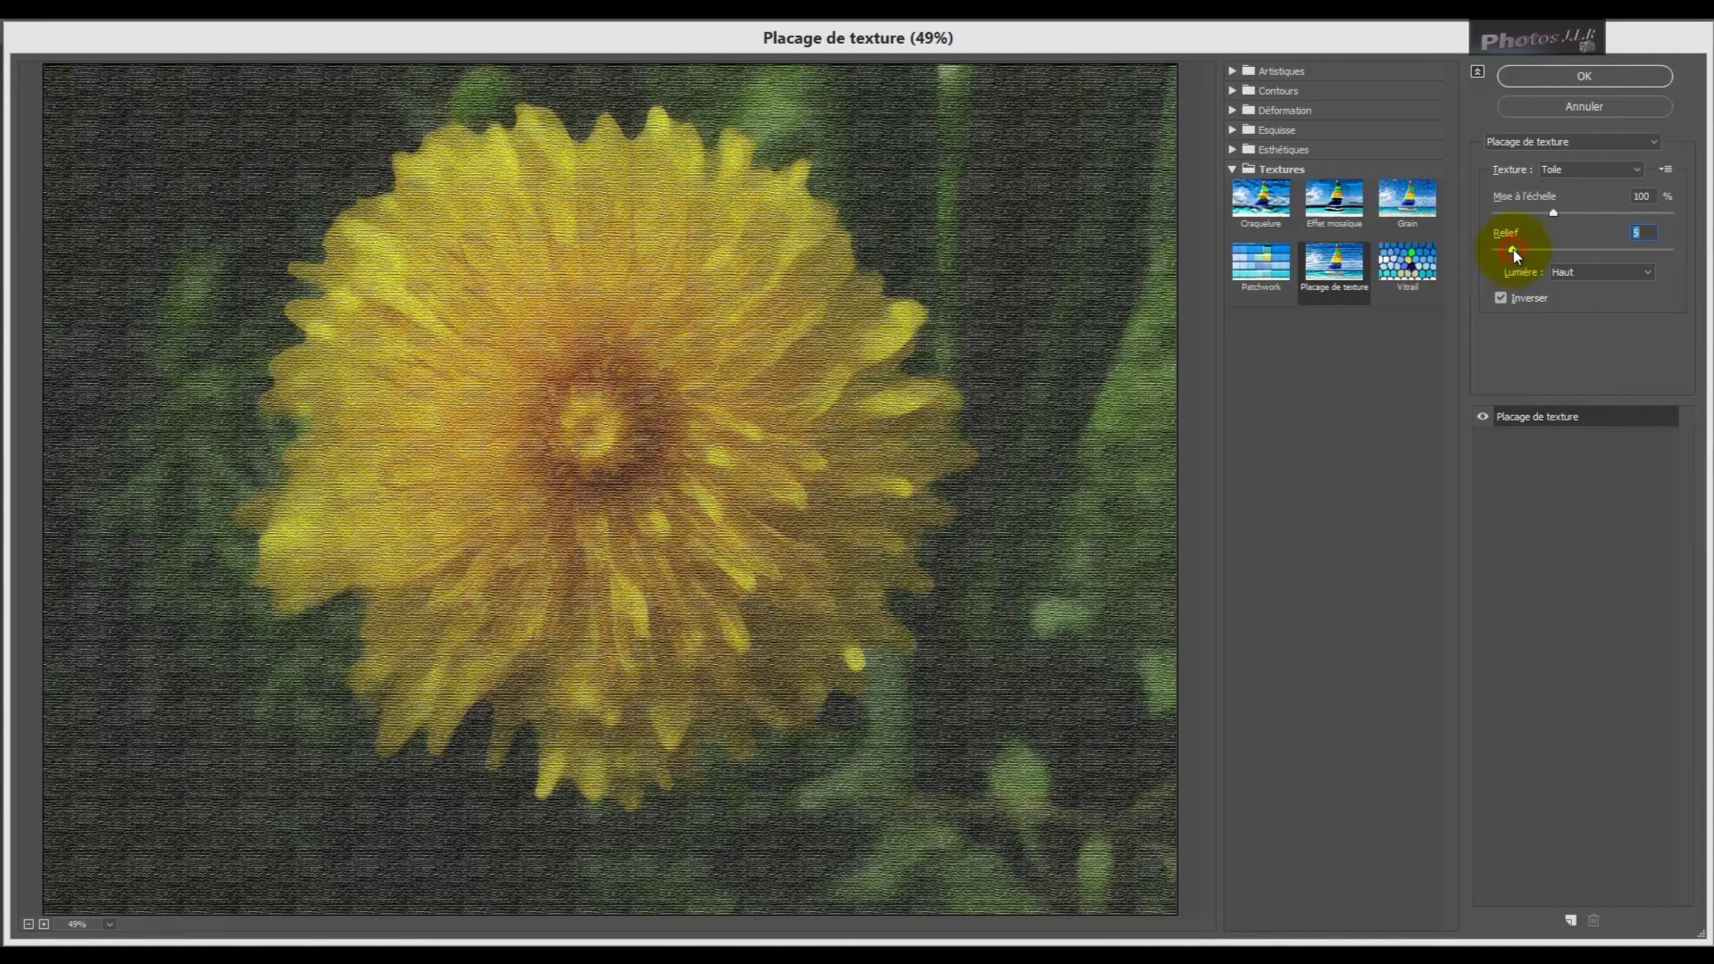
drag(1513, 249, 1499, 257)
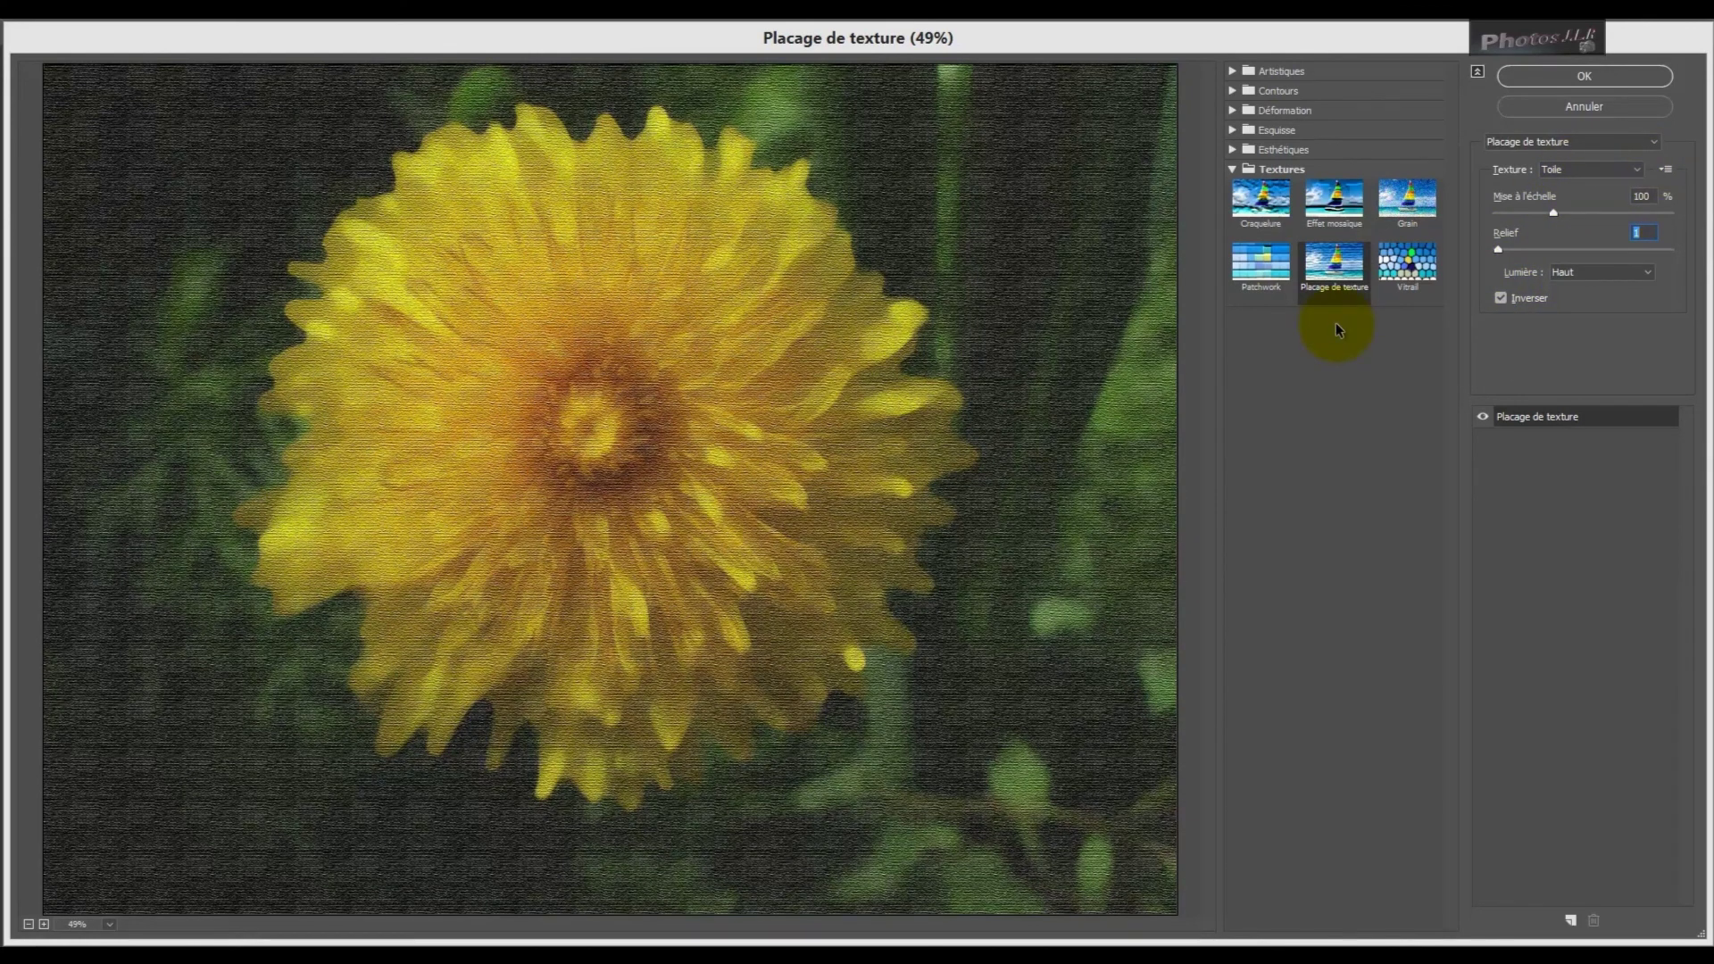
click(1336, 268)
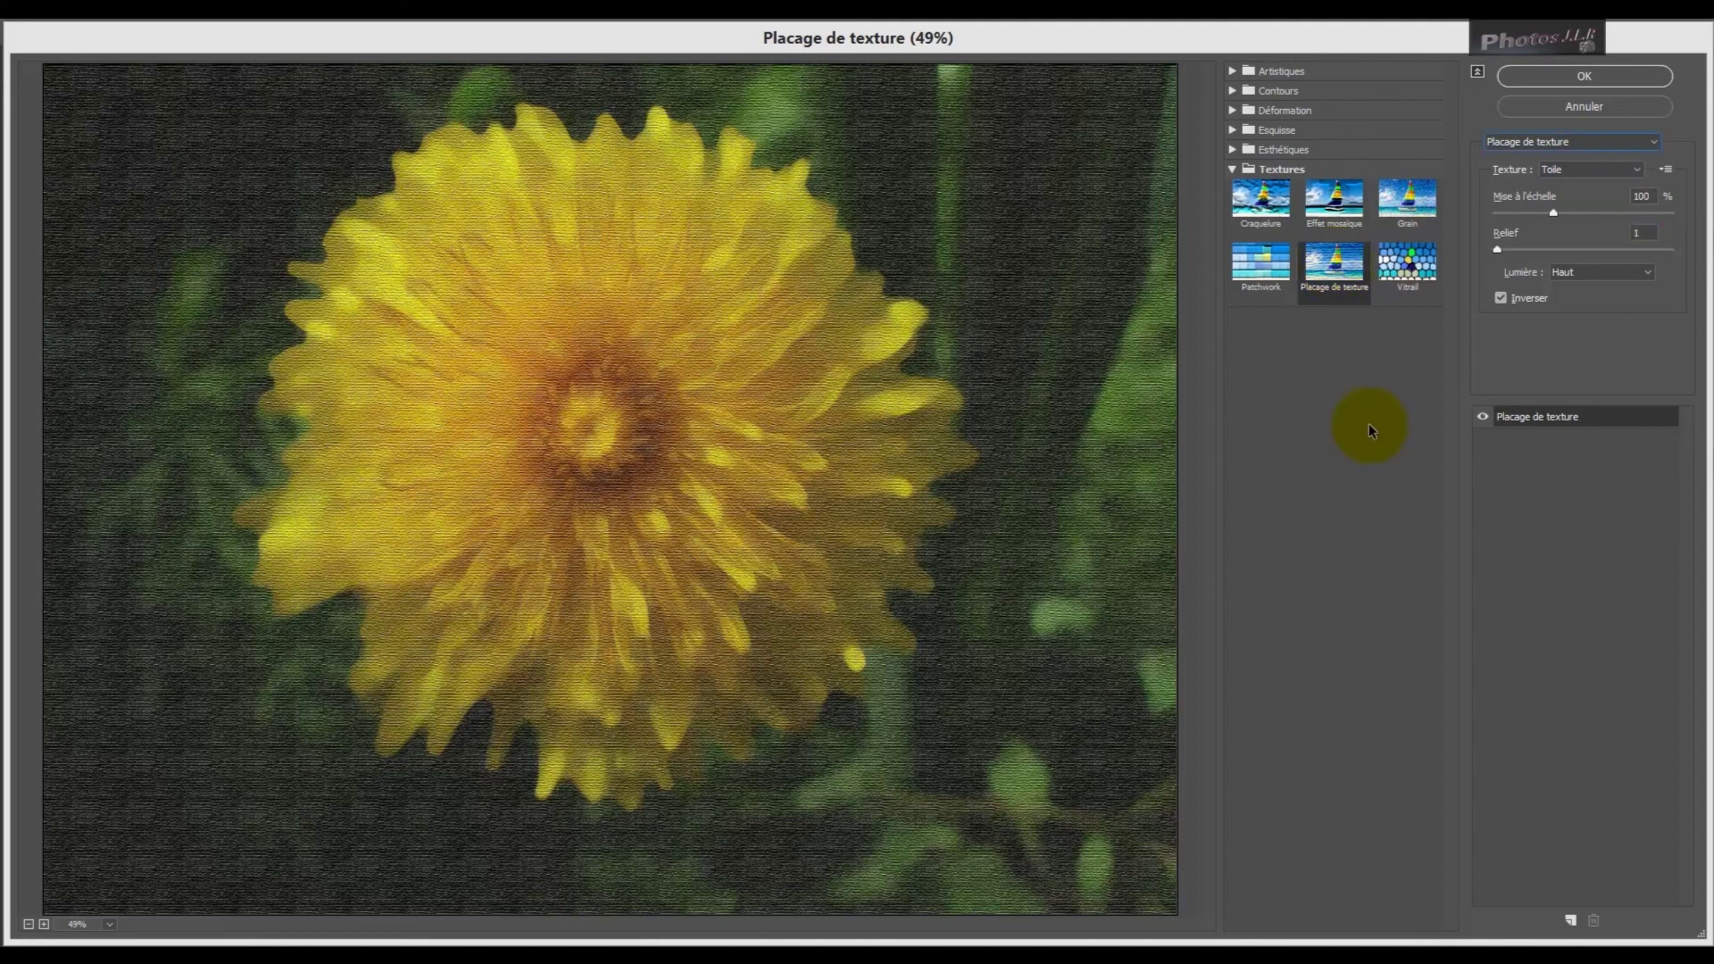